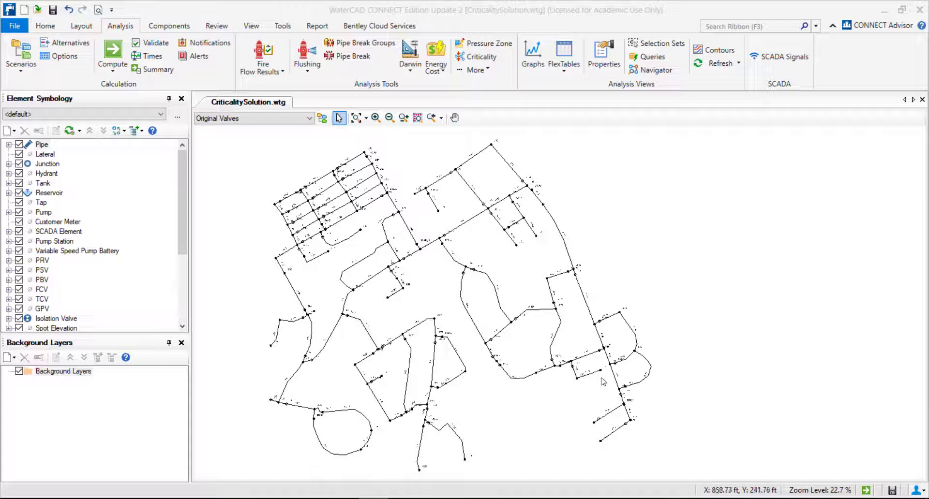
# Switch the element symbology of the network drawing to GIS Style and check the symbol size at different scales
pyautogui.moveTo(483, 391); pyautogui.dragTo(509, 386)
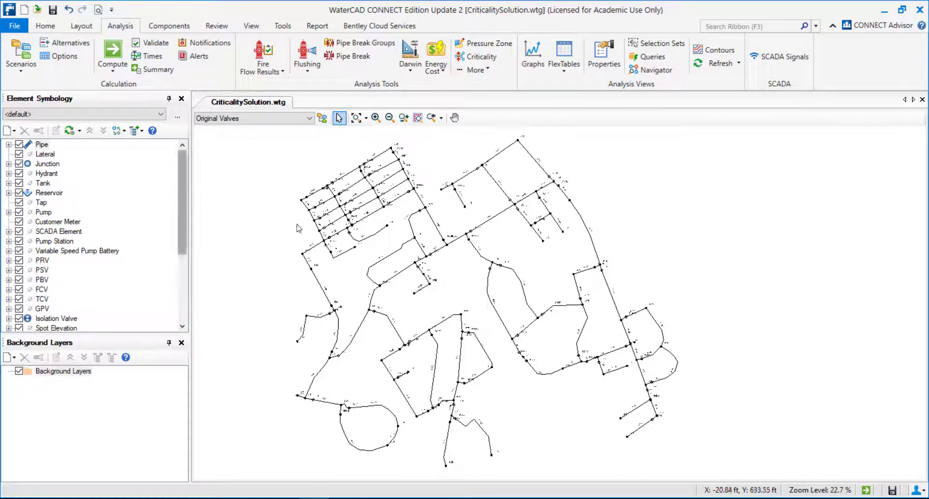
pyautogui.click(125, 135)
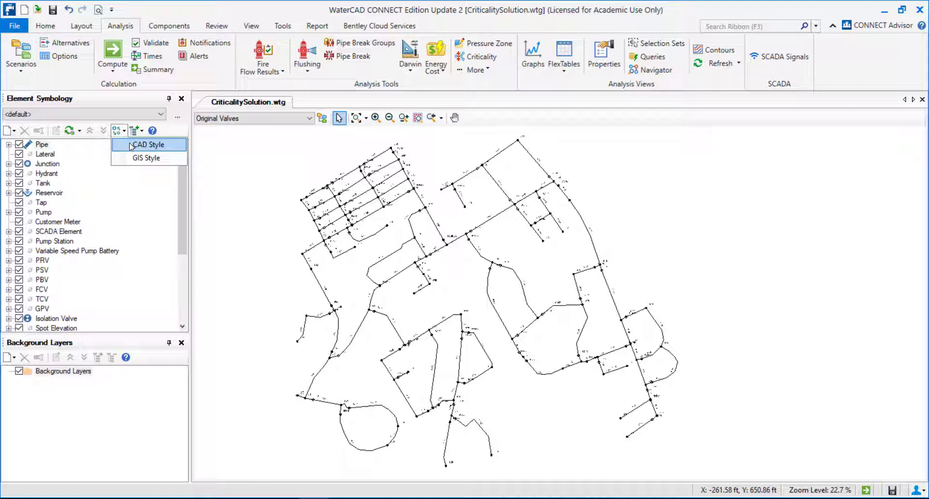
pyautogui.click(140, 158)
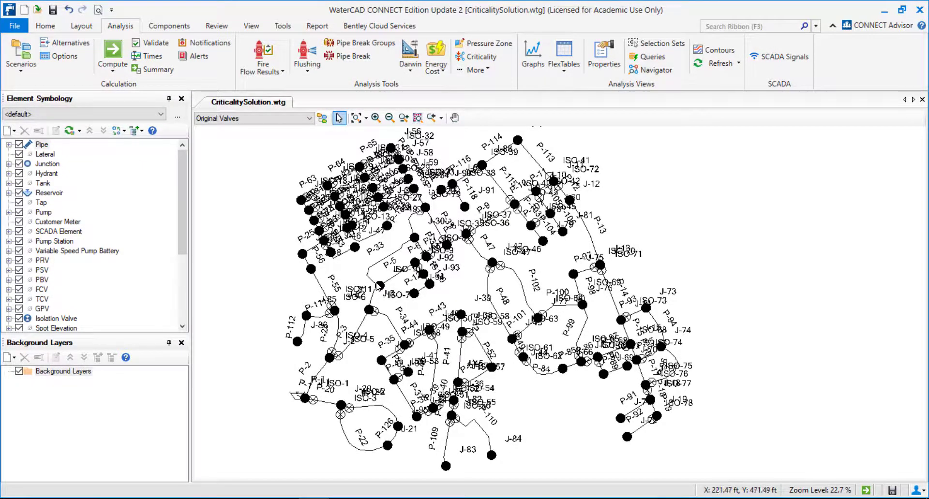
pyautogui.scroll(10, 380, 285)
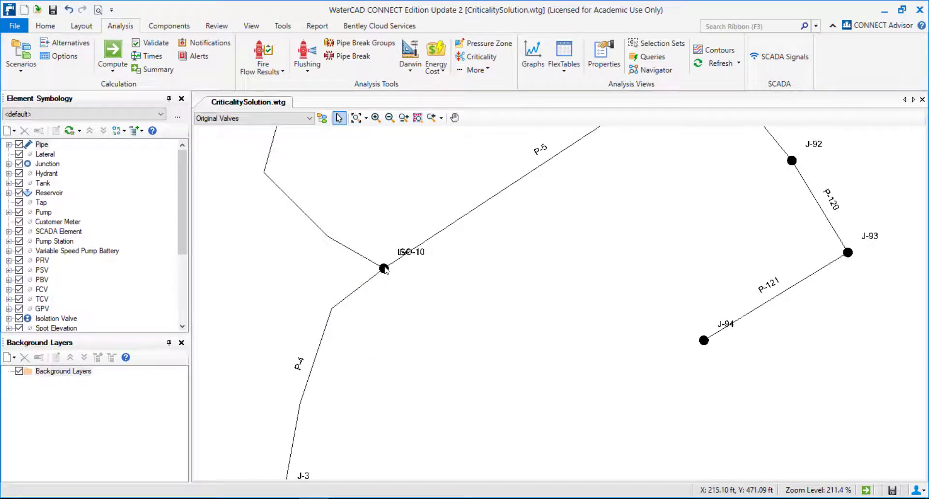
pyautogui.scroll(-7, 377, 288)
pyautogui.scroll(-2, 341, 353)
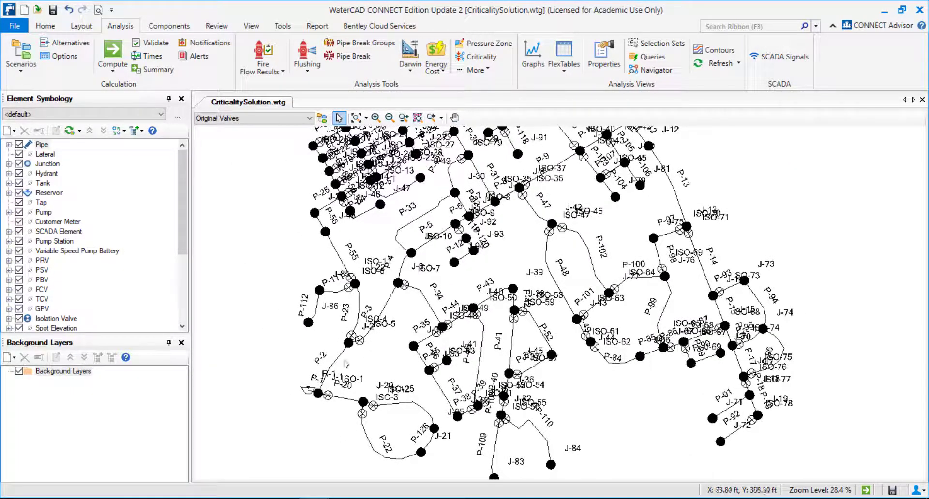
pyautogui.scroll(-1, 347, 342)
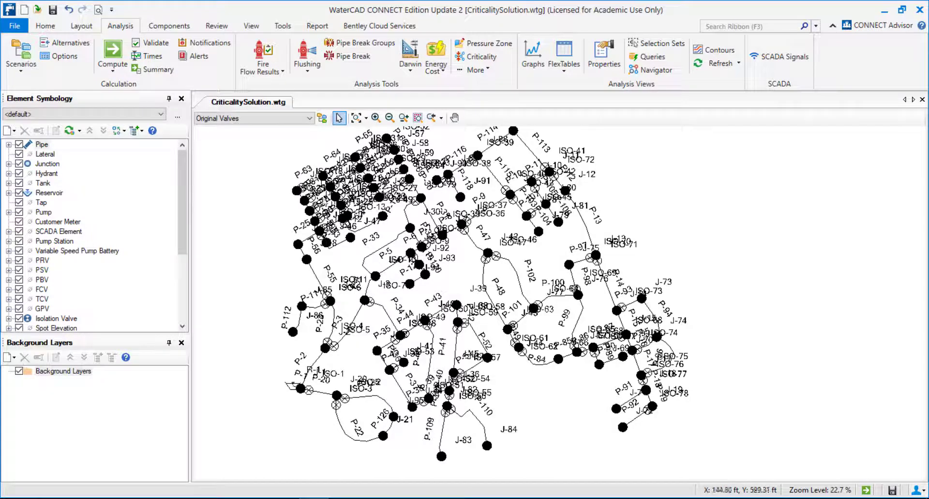
# Make Original Valves the active scenario
pyautogui.click(279, 119)
pyautogui.click(247, 141)
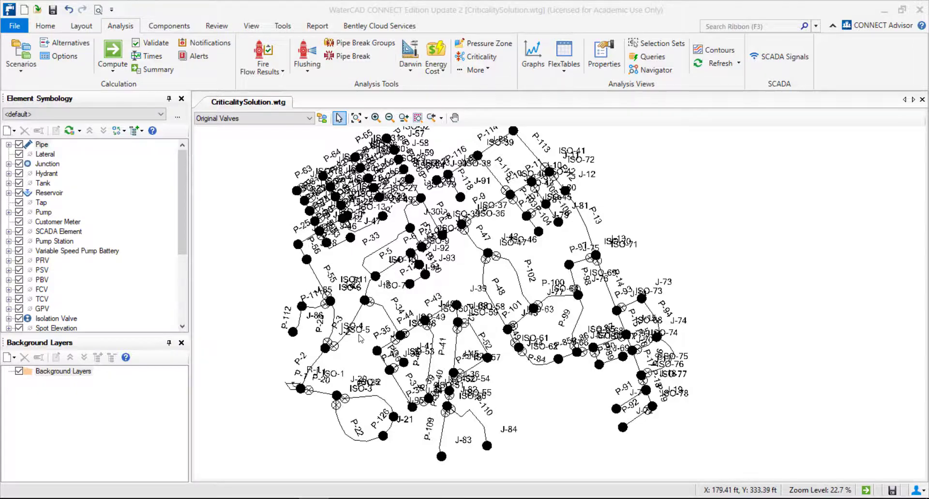
# Examine isolation valves ISO-4 and ISO-5 near junction J-2 and the reservoir R-1 supplying the network
pyautogui.scroll(5, 363, 333)
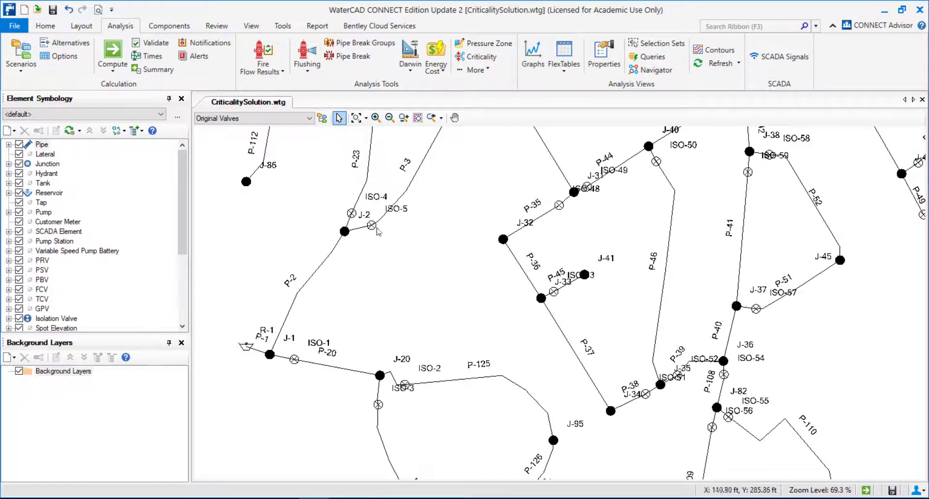
pyautogui.scroll(8, 377, 231)
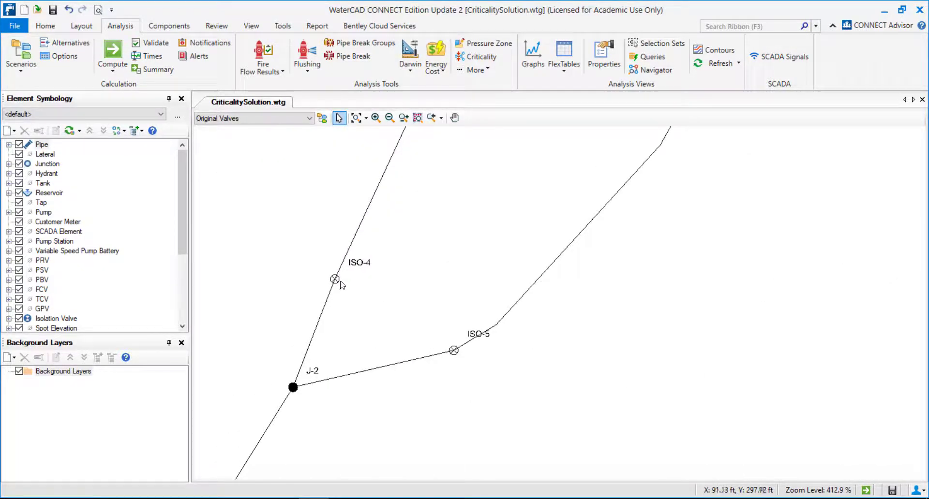
pyautogui.click(454, 351)
pyautogui.click(335, 279)
pyautogui.scroll(-12, 335, 279)
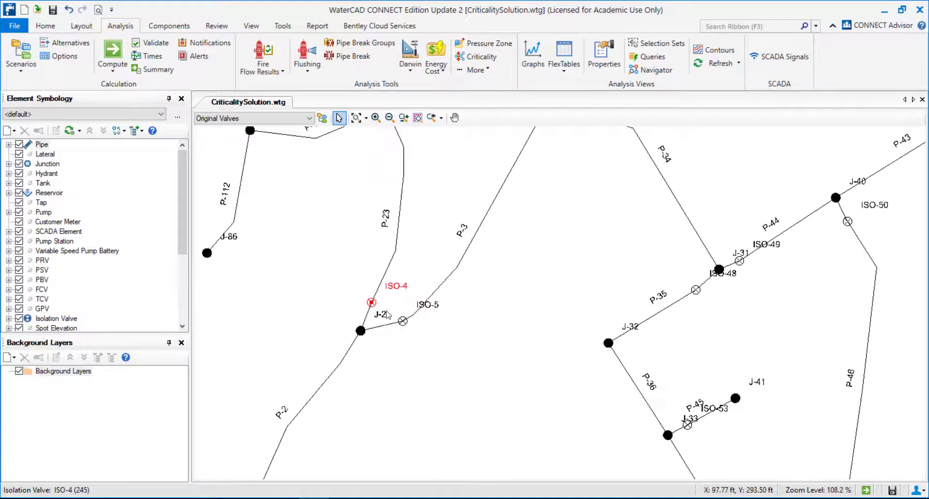
pyautogui.scroll(7, 341, 279)
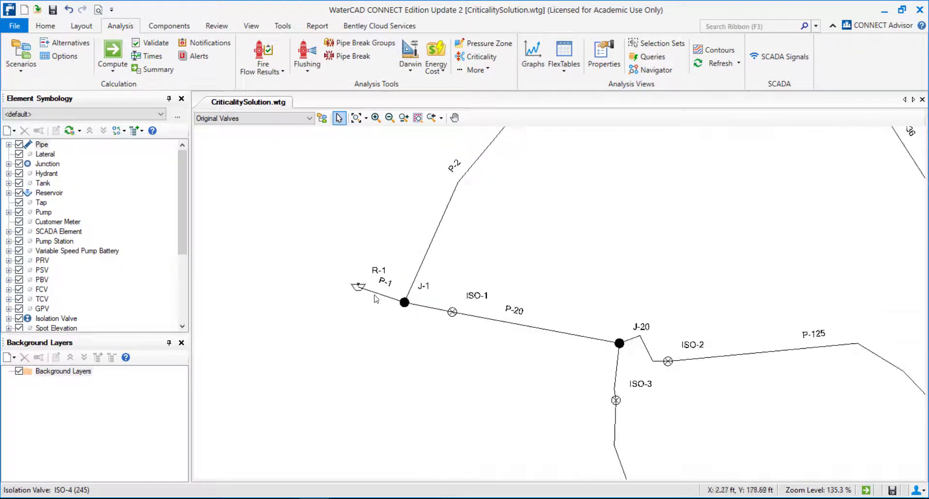
pyautogui.click(349, 289)
pyautogui.scroll(-7, 348, 290)
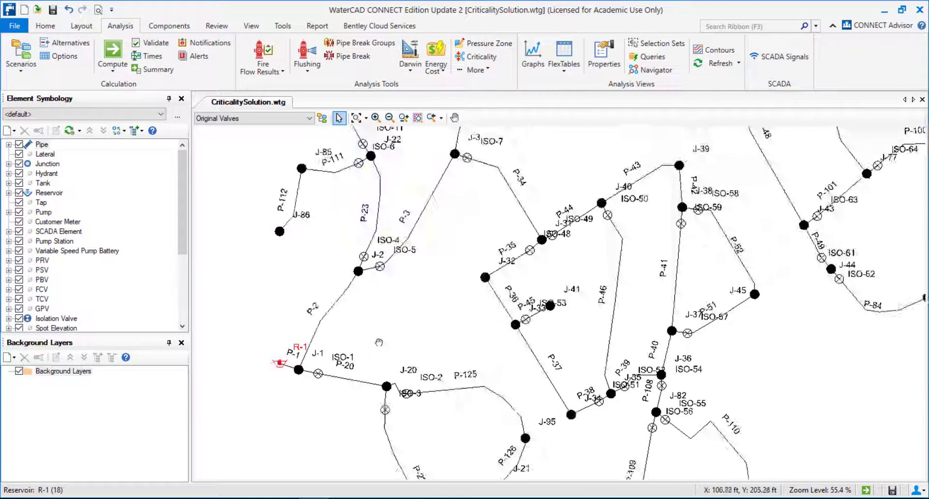
pyautogui.scroll(1, 356, 351)
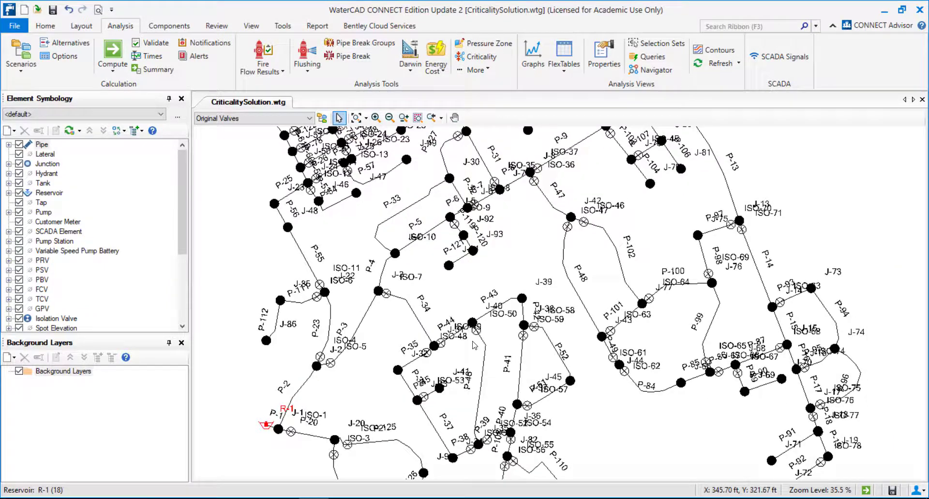
pyautogui.scroll(-2, 377, 464)
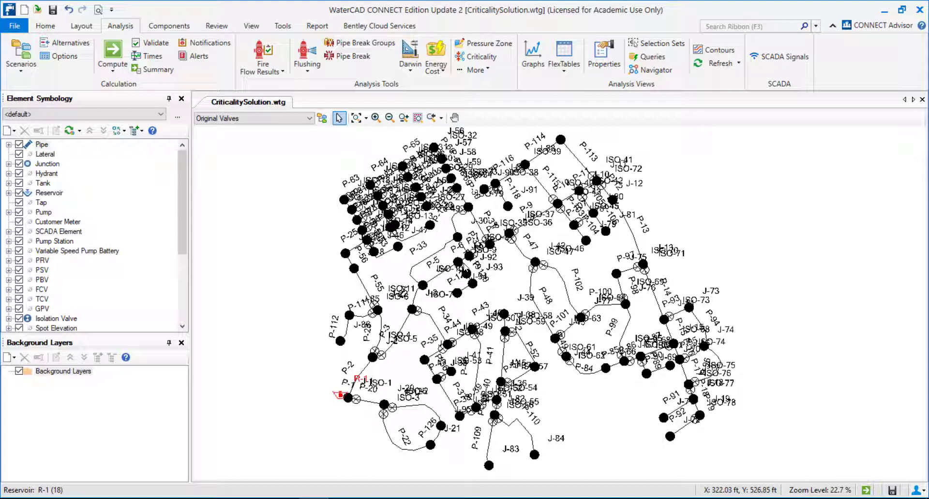
# Compute the Original Valves scenario and close the calculation summary
pyautogui.click(112, 54)
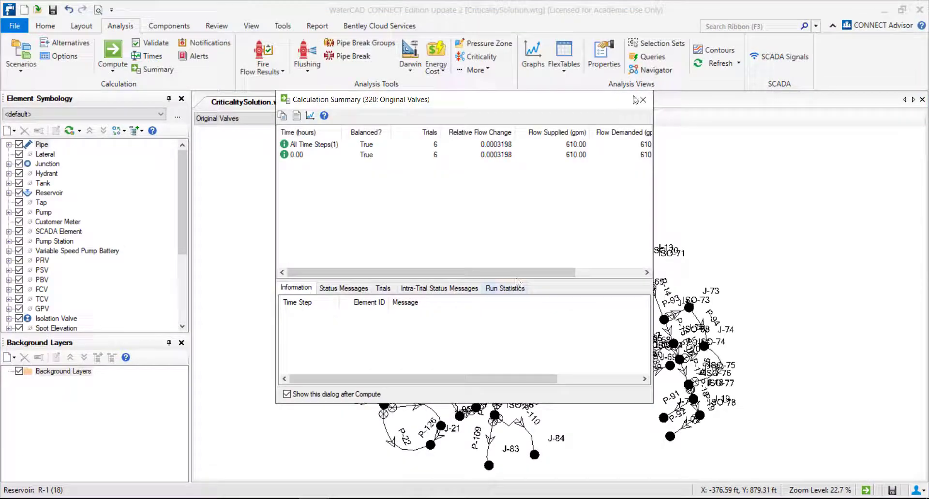
pyautogui.click(643, 99)
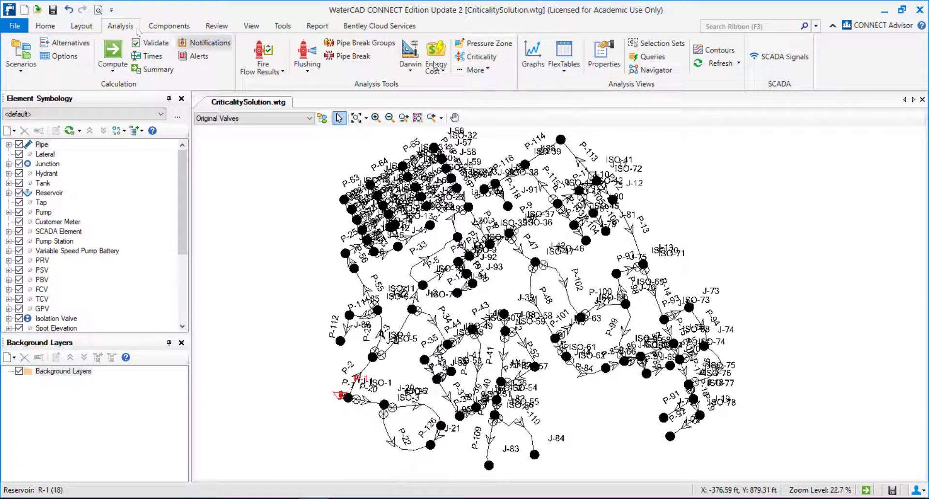
# Create a new Critical Pipes/Segments criticality study for the Original Valves scenario
pyautogui.click(476, 56)
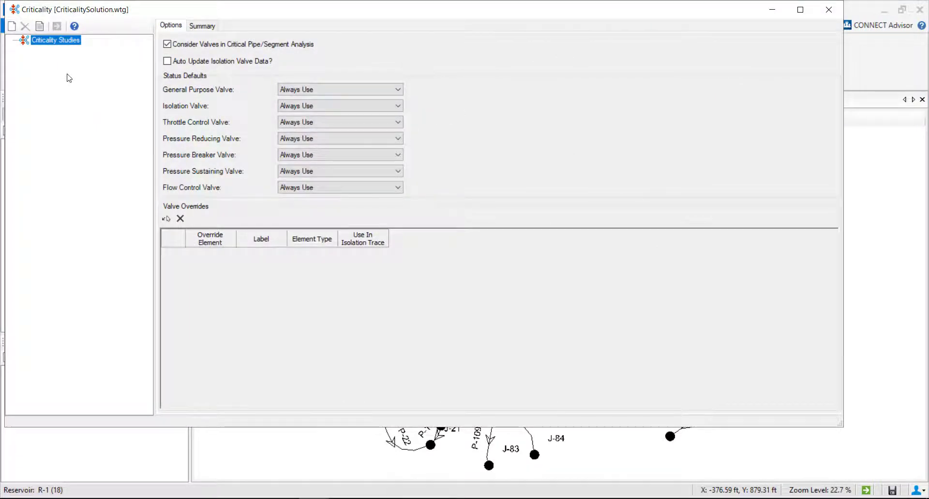
pyautogui.moveTo(147, 9); pyautogui.dragTo(204, 34)
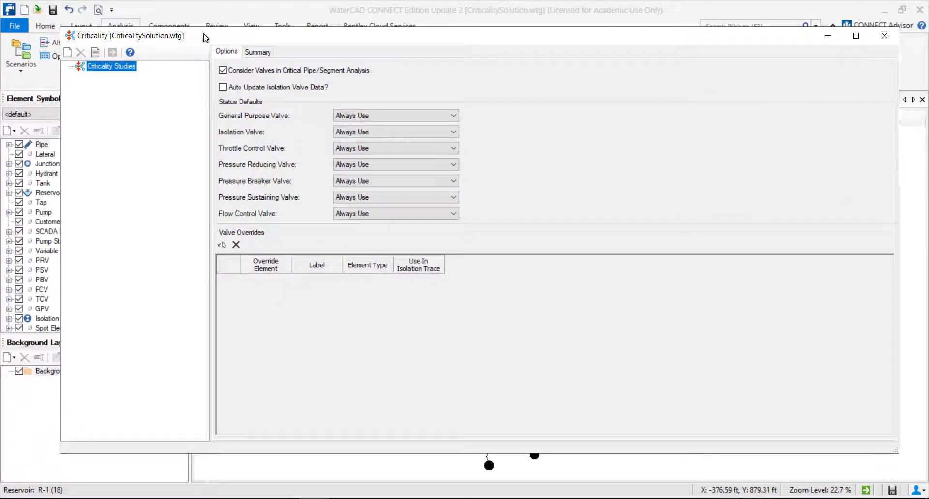
pyautogui.rightClick(98, 70)
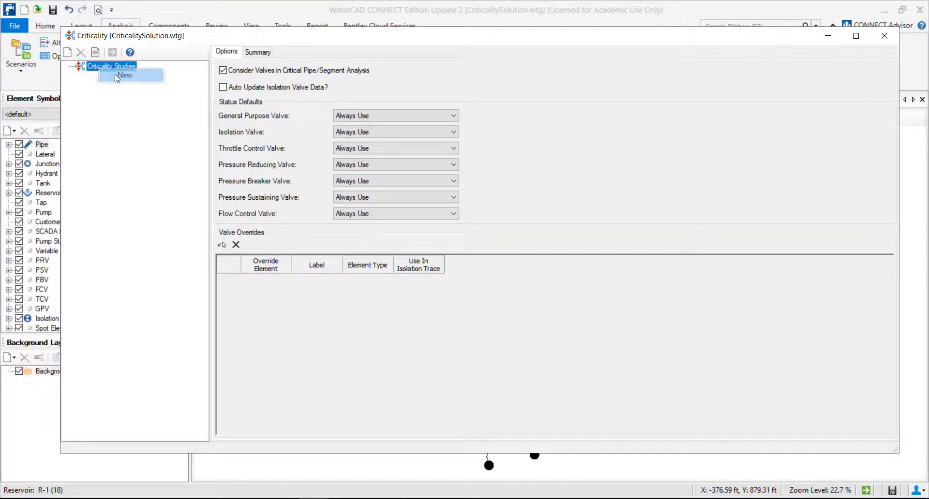
pyautogui.click(116, 78)
pyautogui.moveTo(401, 148); pyautogui.dragTo(546, 105)
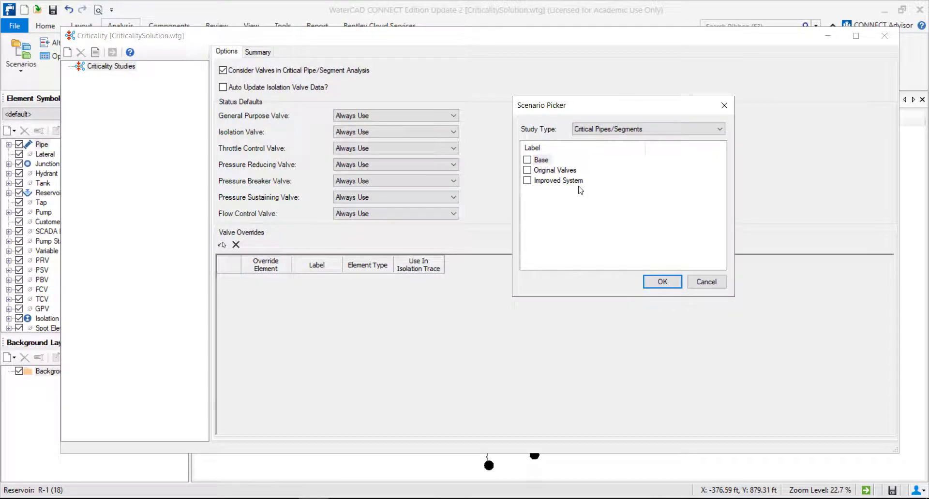
pyautogui.click(528, 170)
pyautogui.click(667, 284)
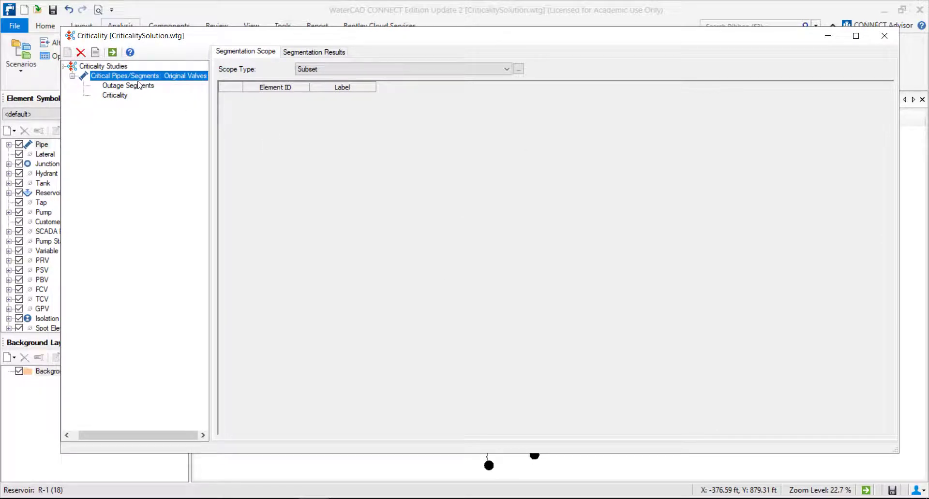
# Set the segmentation scope to Entire Network and compute the segmentation, accepting the update of isolation valve placement data
pyautogui.click(318, 70)
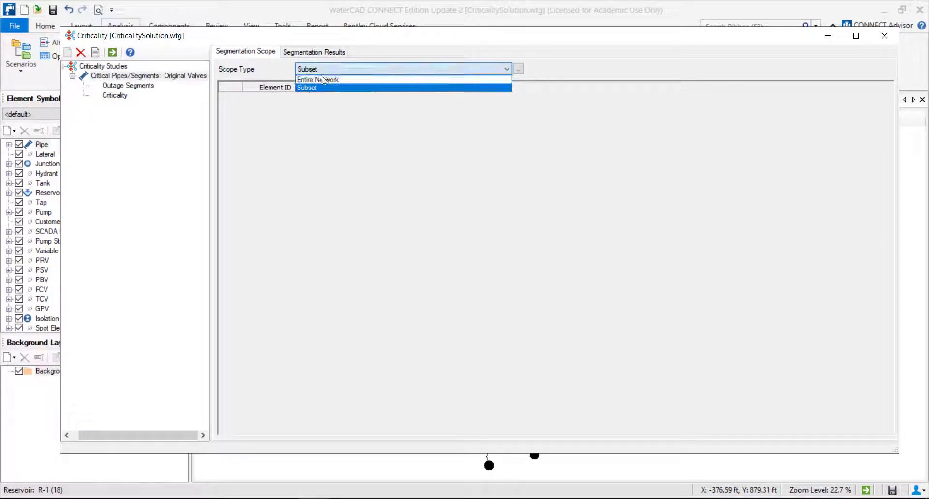
pyautogui.click(319, 81)
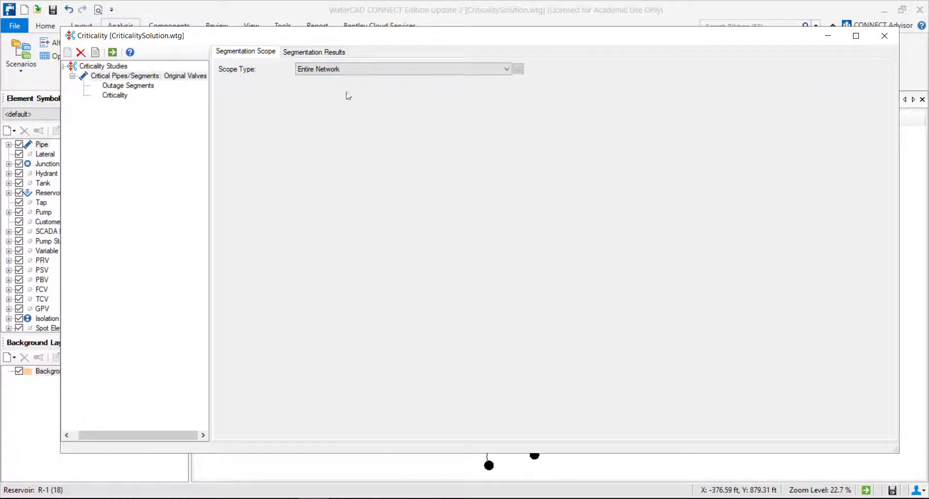
pyautogui.click(112, 53)
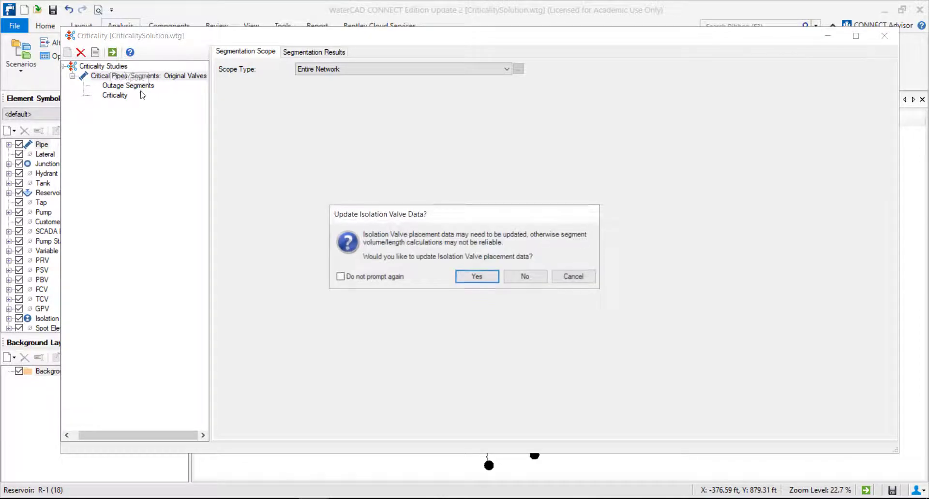
pyautogui.click(476, 283)
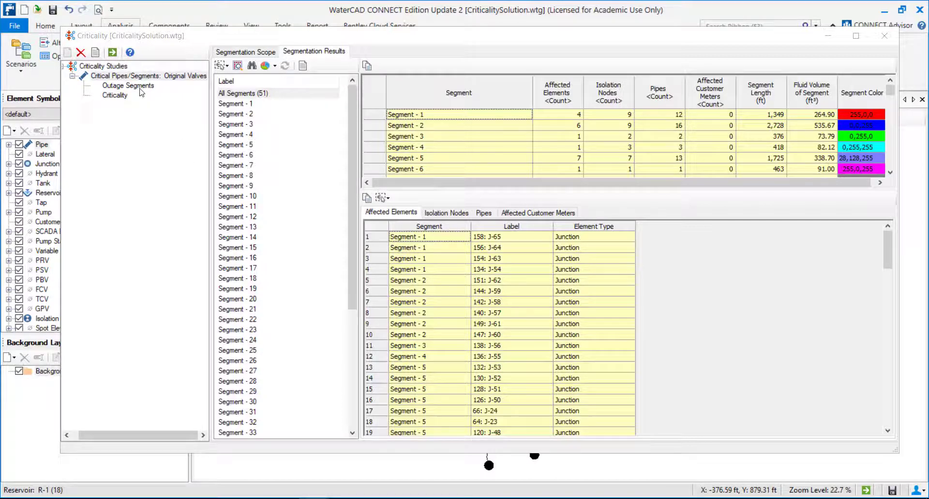
# Look at the Outage Segments and Criticality parts of the study, then return to its segmentation results
pyautogui.click(121, 78)
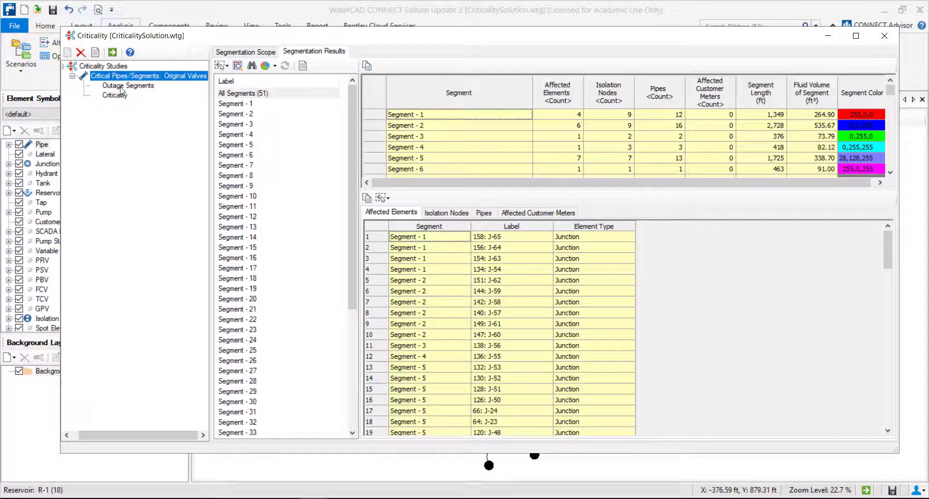
pyautogui.click(148, 87)
pyautogui.click(115, 96)
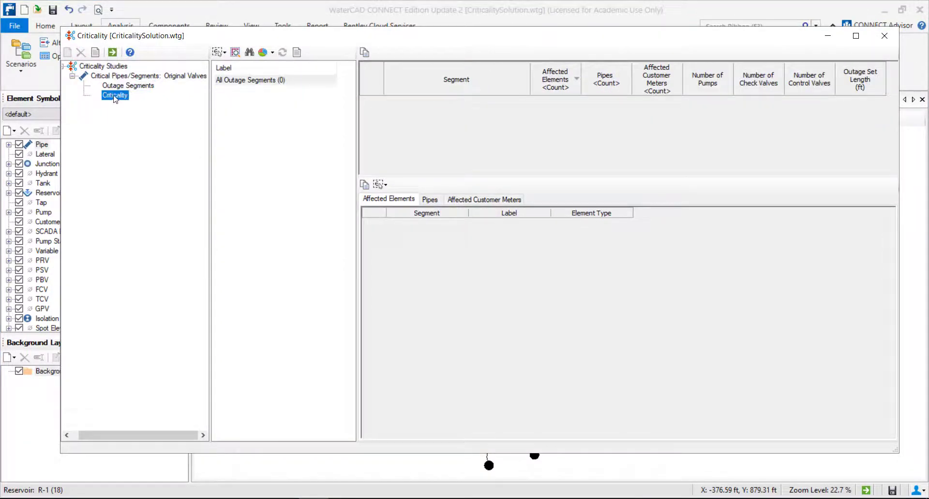
pyautogui.click(124, 77)
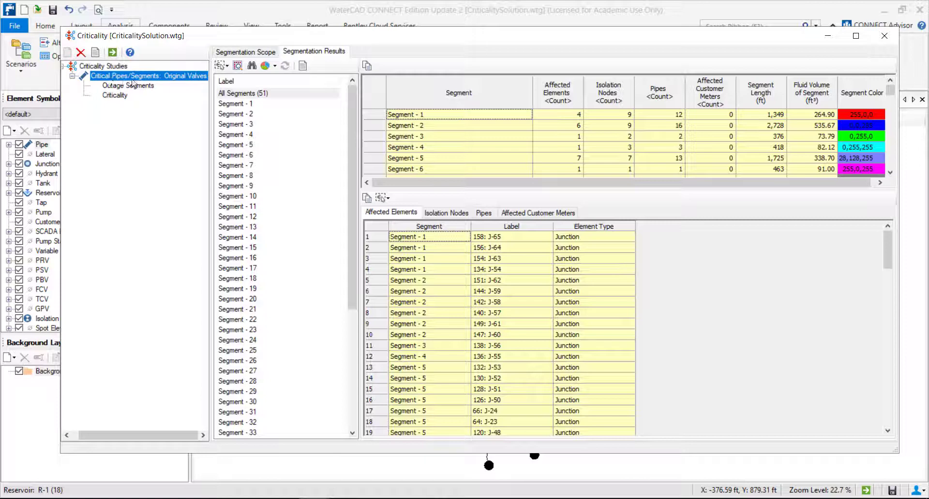
# Look through the complete list of segments in the segmentation results
pyautogui.moveTo(273, 36); pyautogui.dragTo(258, 57)
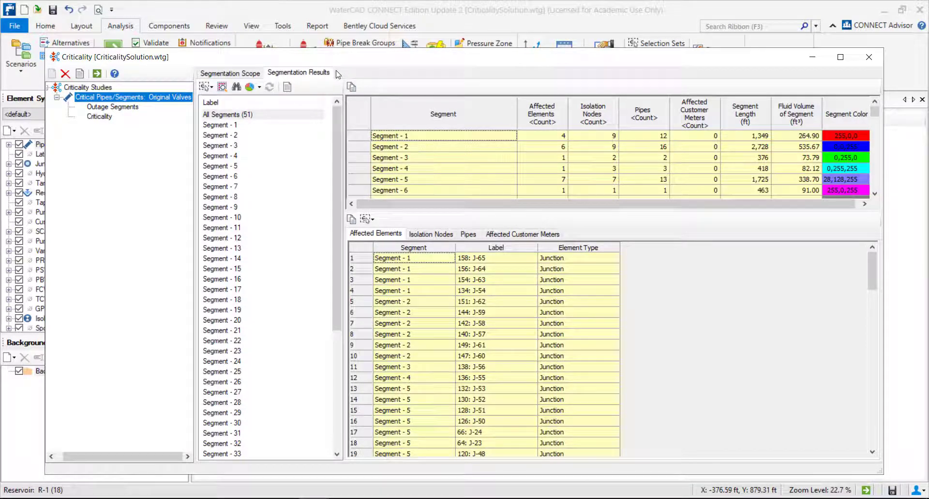
pyautogui.moveTo(349, 61)
pyautogui.mouseDown()
pyautogui.moveTo(432, 366)
pyautogui.moveTo(408, 390)
pyautogui.moveTo(356, 213)
pyautogui.moveTo(363, 444)
pyautogui.moveTo(364, 360)
pyautogui.mouseUp()
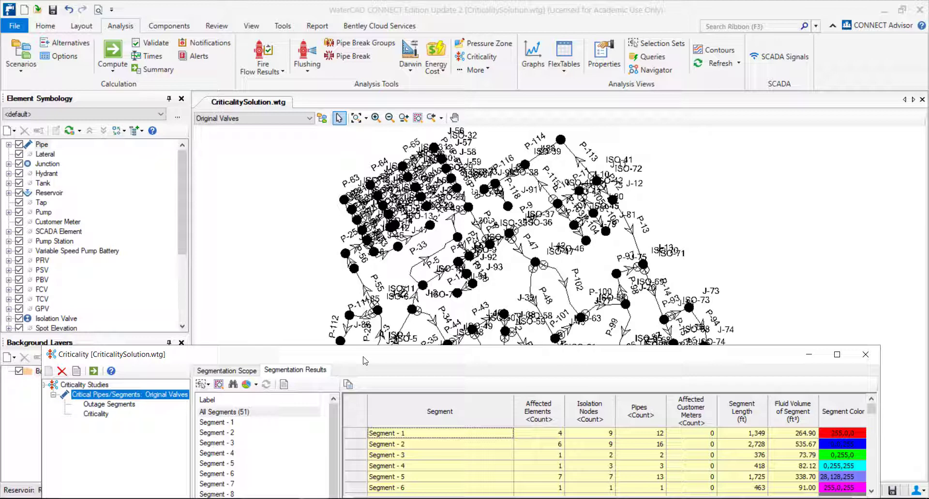
pyautogui.moveTo(371, 362); pyautogui.dragTo(402, 51)
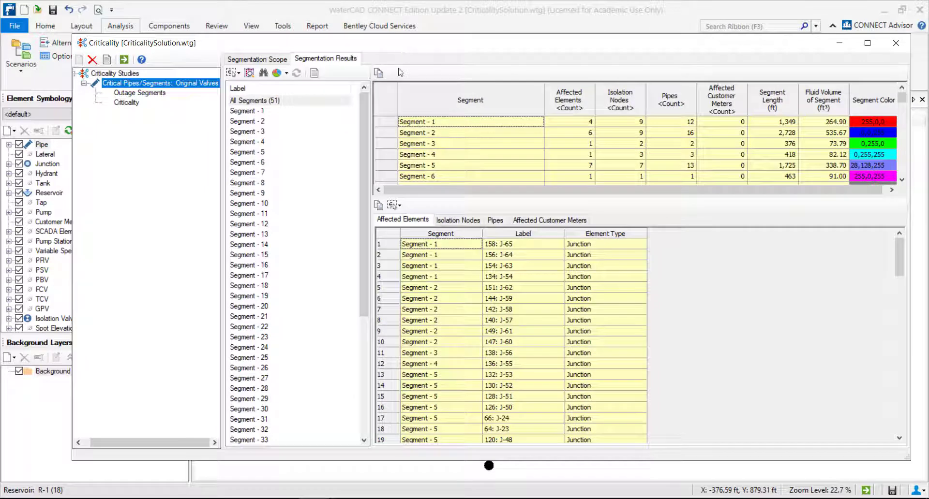
pyautogui.click(273, 100)
pyautogui.moveTo(362, 274); pyautogui.dragTo(352, 401)
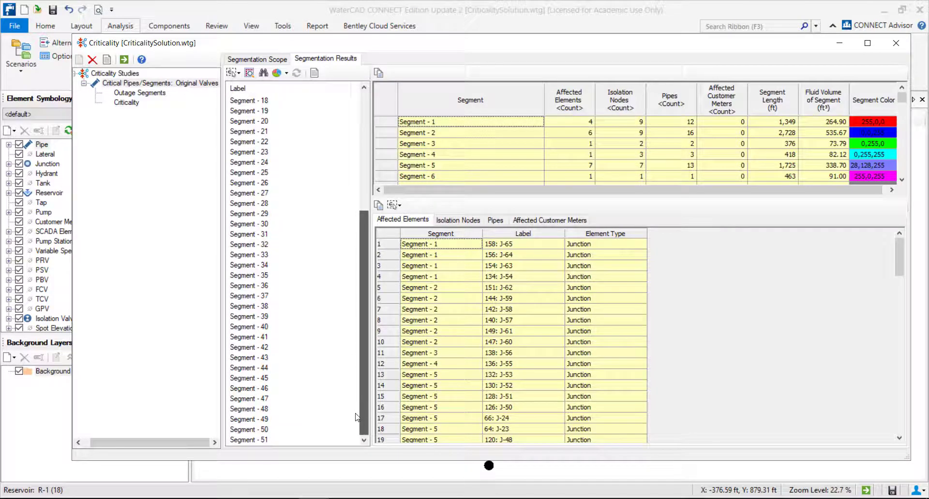
pyautogui.moveTo(362, 422); pyautogui.dragTo(278, 130)
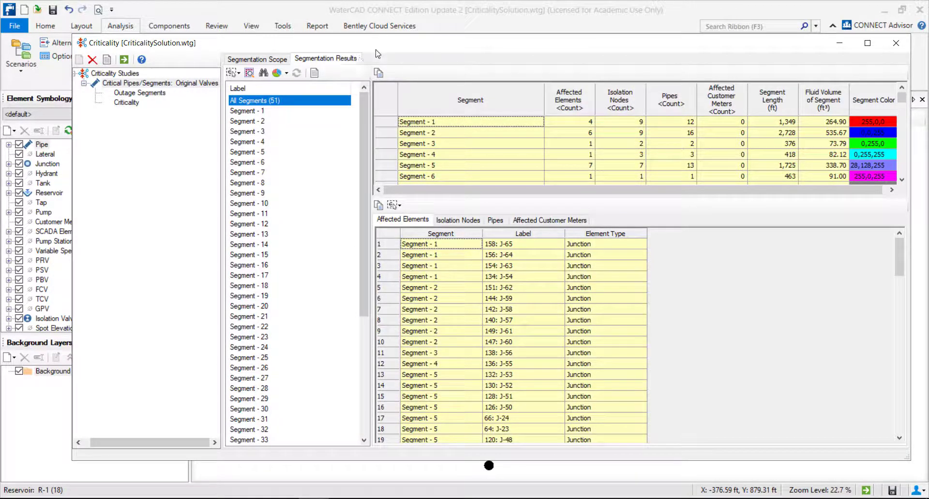
# Highlight the segments in color on the network drawing and uncover the drawing to view them
pyautogui.moveTo(397, 45); pyautogui.dragTo(381, 100)
pyautogui.click(260, 124)
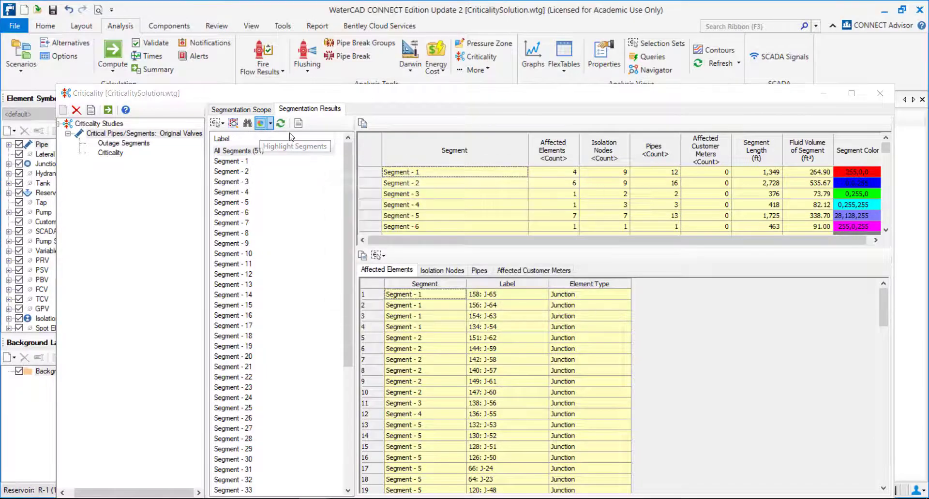
pyautogui.moveTo(793, 99); pyautogui.dragTo(738, 403)
pyautogui.moveTo(620, 290); pyautogui.dragTo(623, 209)
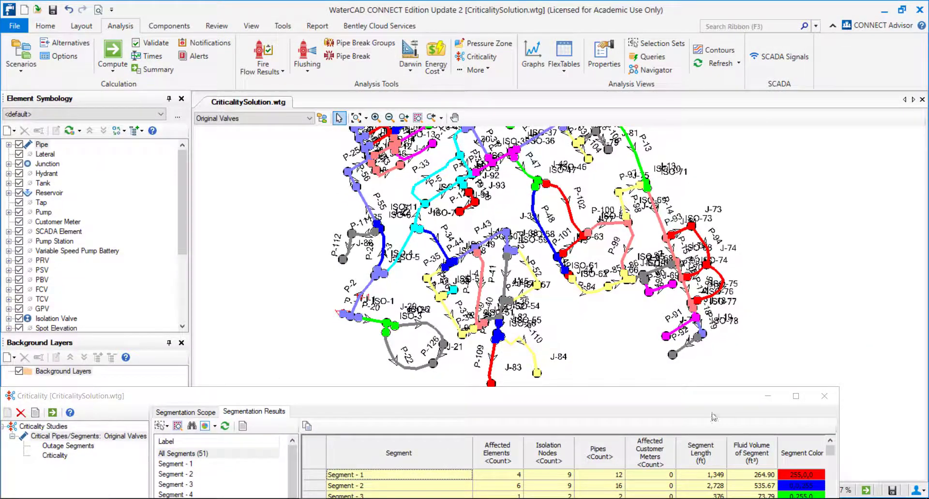
# Clear the Criticality window off the drawing and view the whole color-highlighted network
pyautogui.doubleClick(704, 399)
pyautogui.click(782, 61)
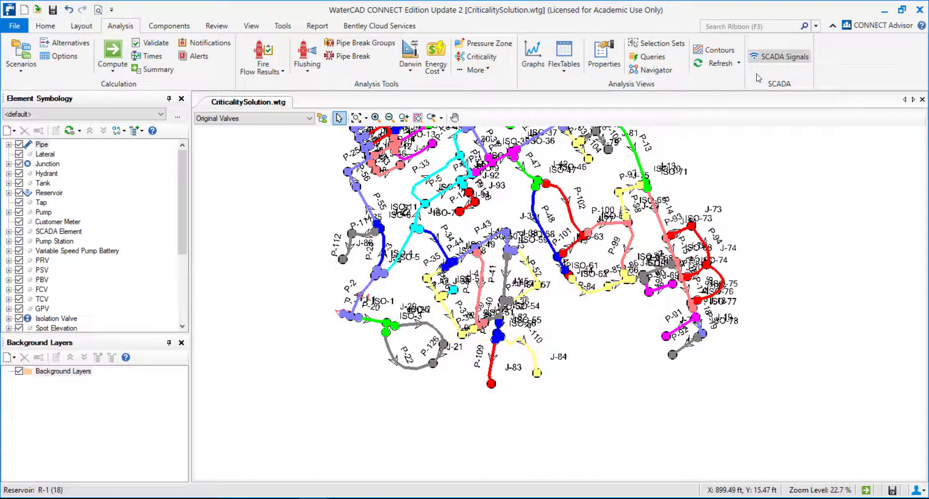
pyautogui.moveTo(525, 213); pyautogui.dragTo(505, 296)
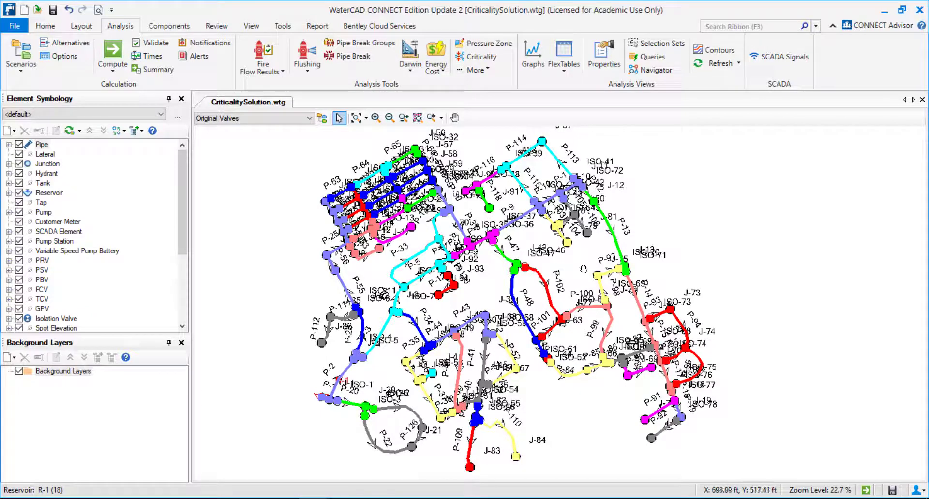
pyautogui.moveTo(589, 269); pyautogui.dragTo(538, 274)
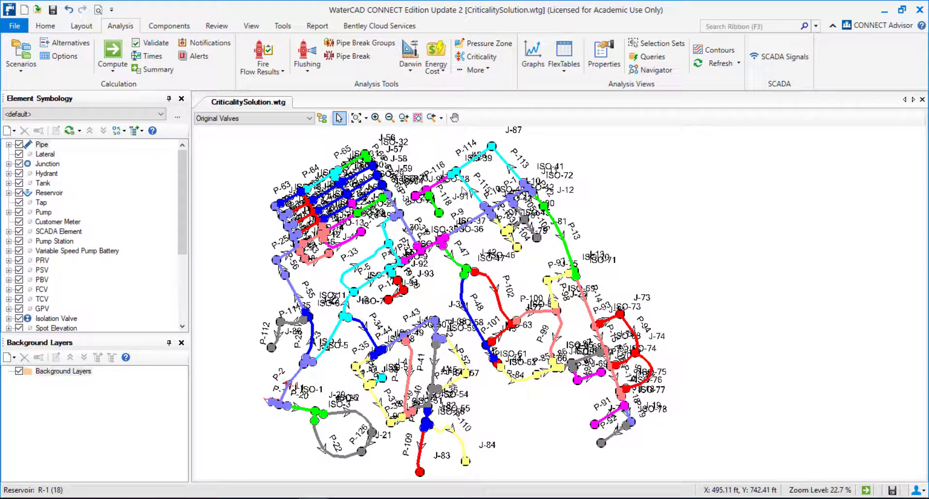
# Examine the segment containing pipe P-118 and junction J-91, and its boundary at isolation valve ISO-38
pyautogui.scroll(7, 433, 199)
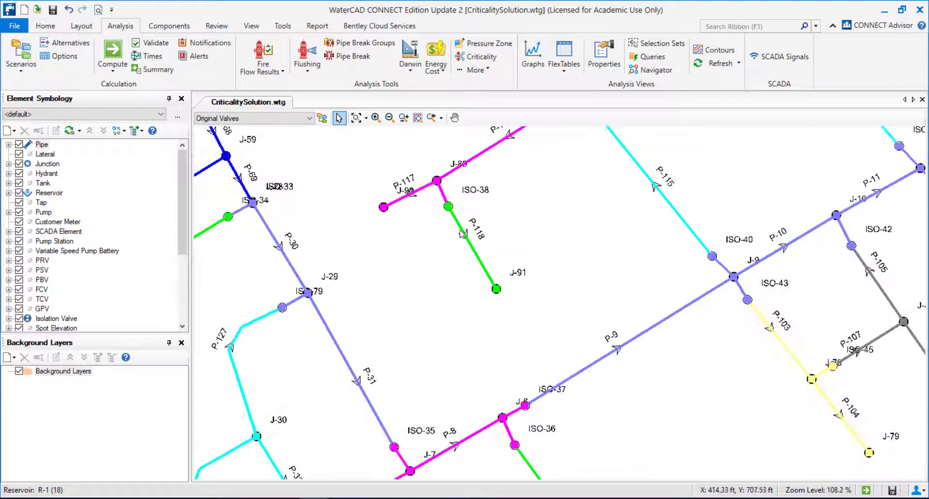
pyautogui.scroll(3, 485, 225)
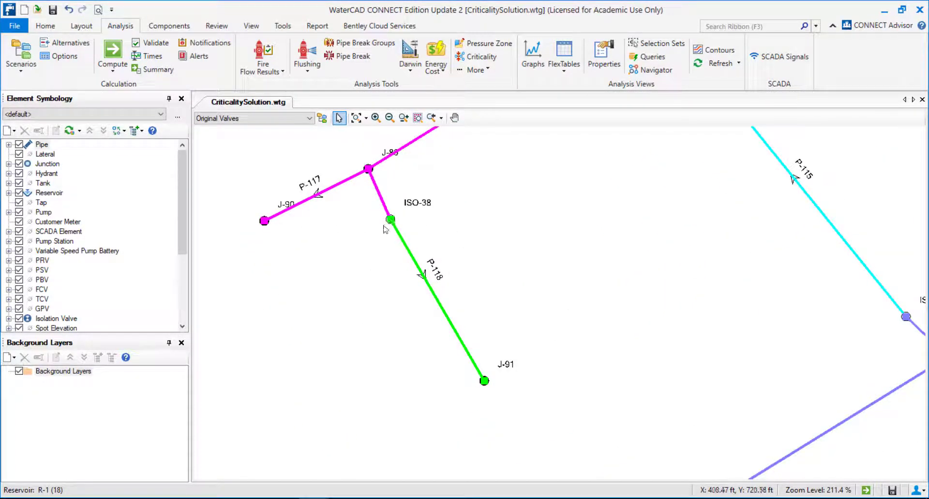
pyautogui.scroll(4, 405, 223)
pyautogui.scroll(2, 369, 220)
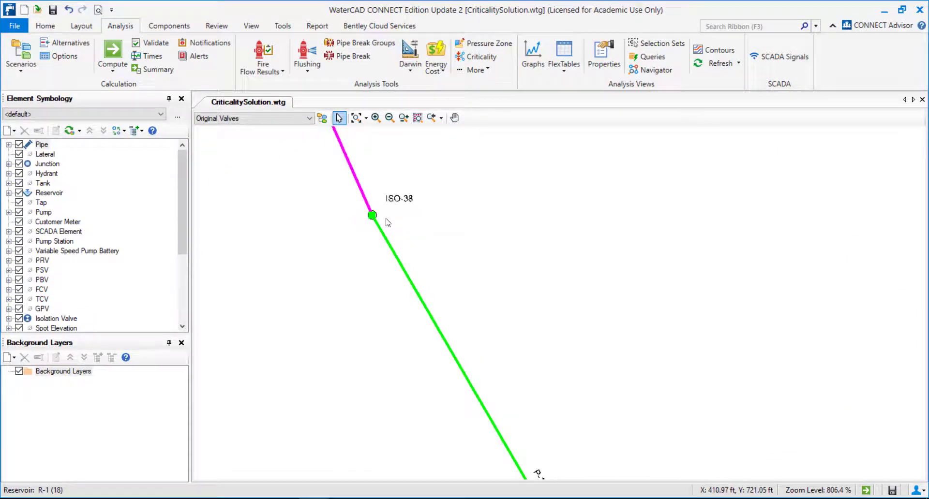
pyautogui.scroll(-2, 486, 282)
pyautogui.scroll(-4, 486, 282)
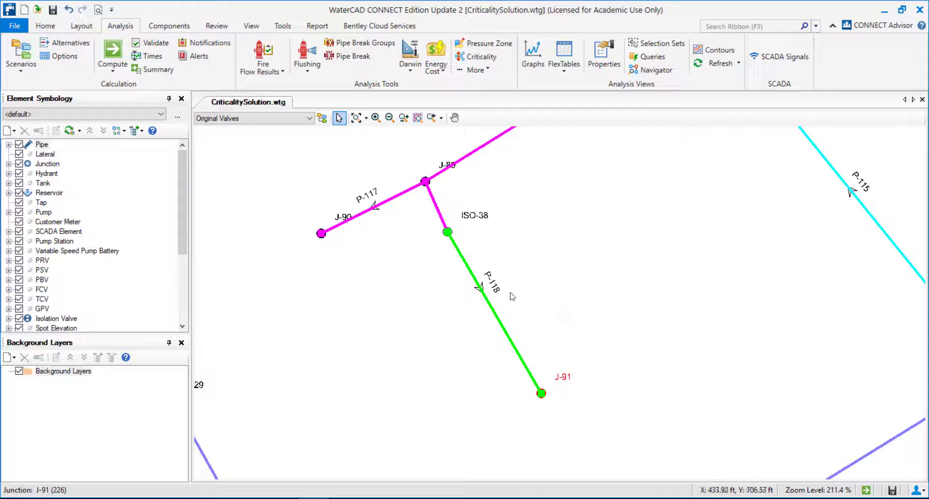
pyautogui.scroll(-5, 526, 288)
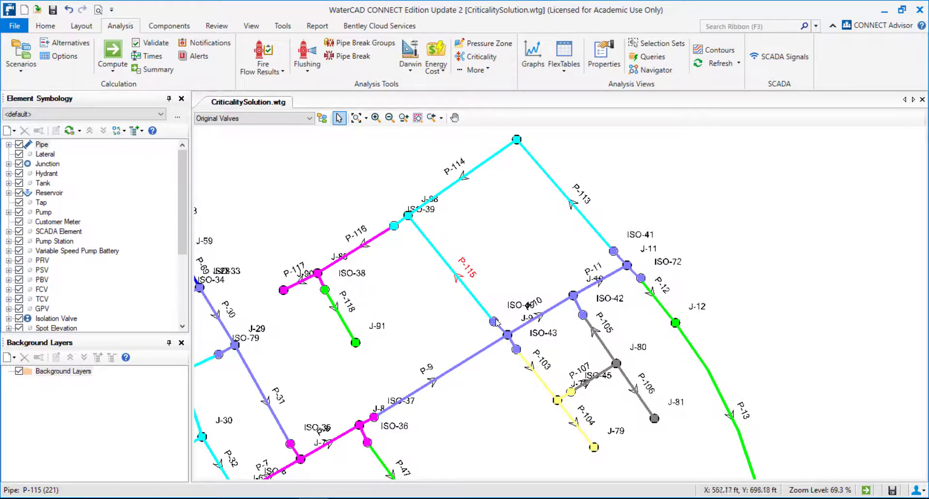
# Examine the segment around pipes P-113, P-114 and P-115, checking its boundary valves ISO-40, ISO-39 and ISO-41
pyautogui.scroll(5, 493, 320)
pyautogui.scroll(-4, 505, 348)
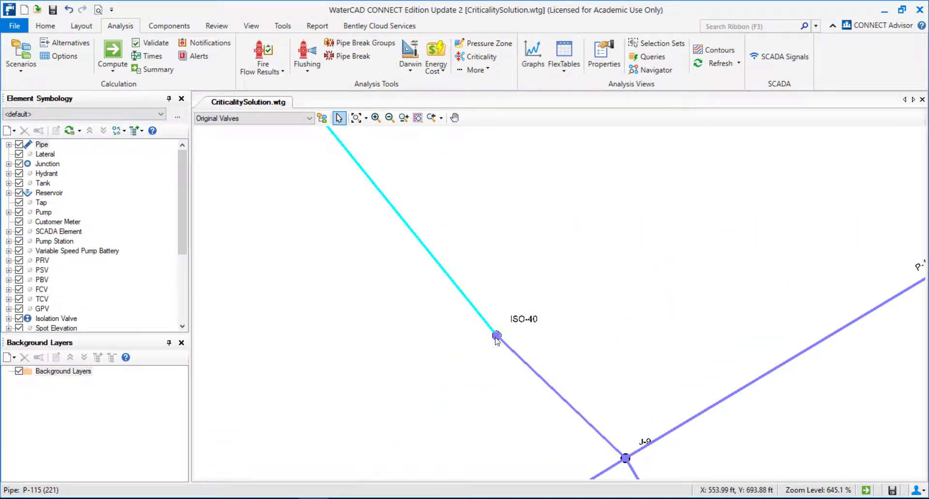
pyautogui.scroll(3, 481, 313)
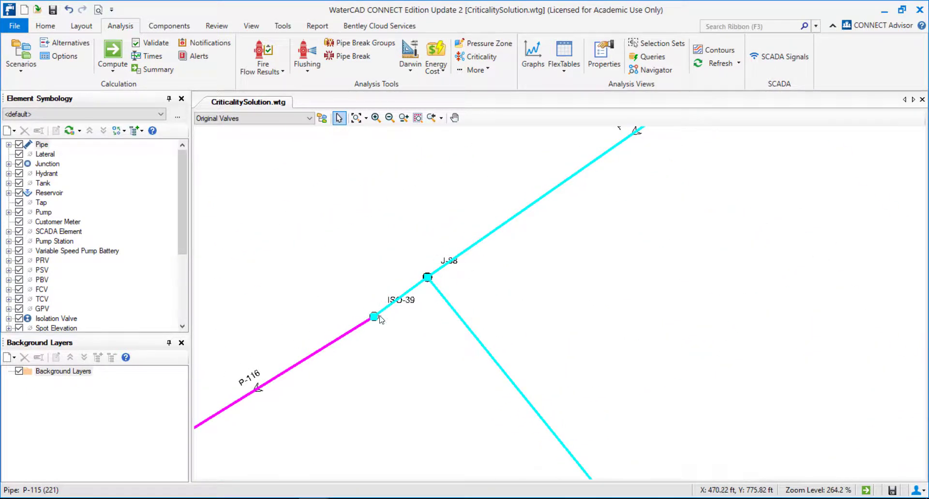
pyautogui.scroll(3, 379, 316)
pyautogui.scroll(-6, 366, 317)
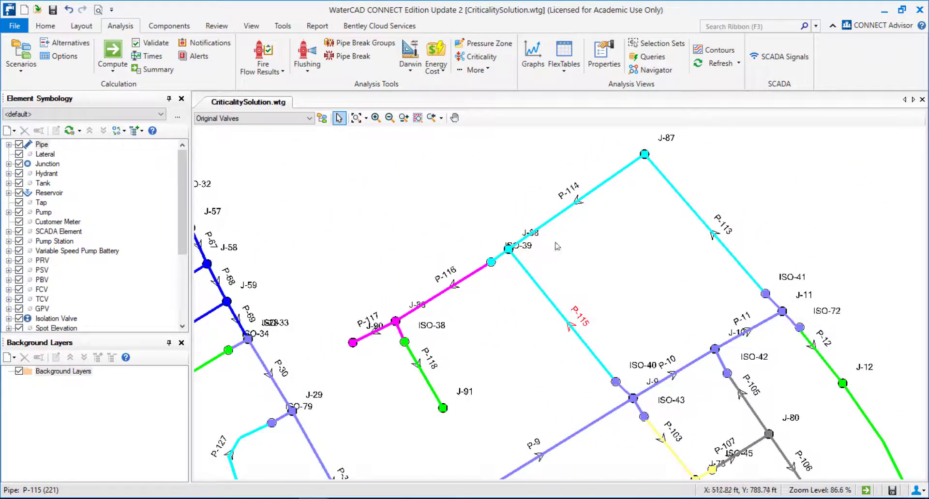
pyautogui.scroll(5, 658, 321)
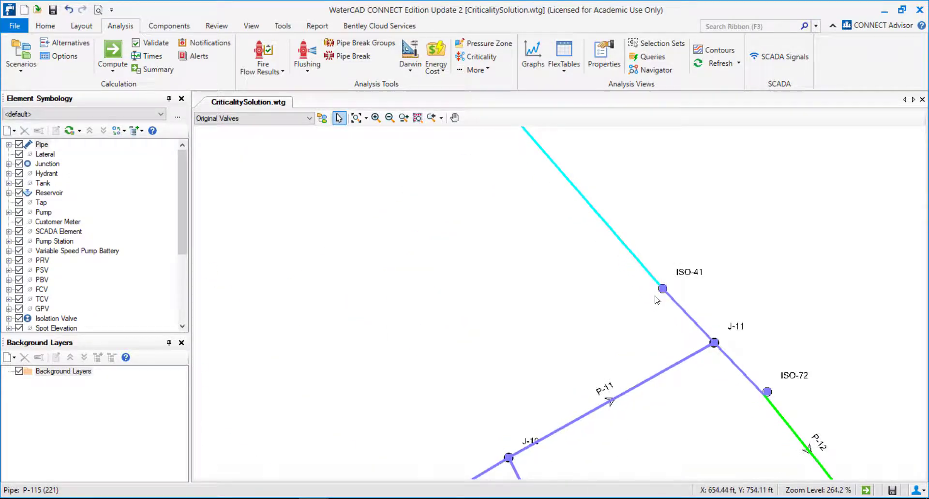
pyautogui.scroll(-7, 632, 289)
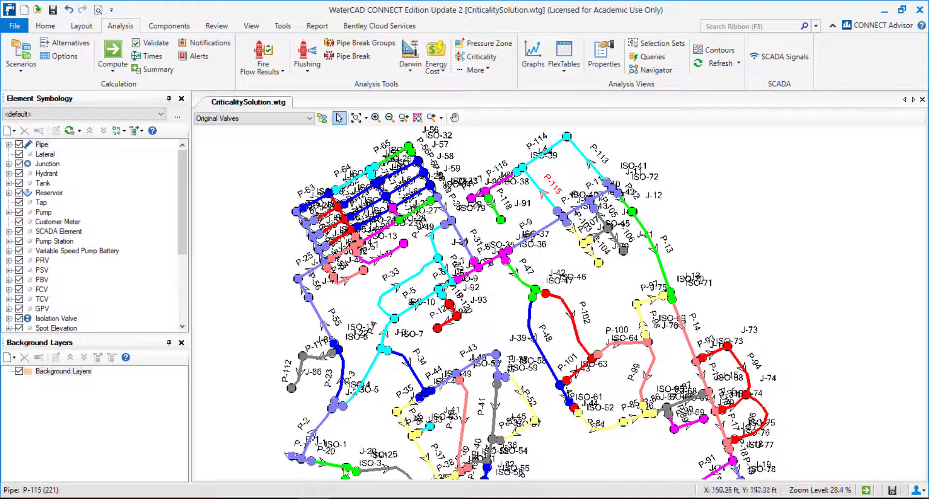
# Bring back the Criticality window and sort the segmentation results by Segment Length in descending order
pyautogui.click(315, 498)
pyautogui.click(358, 483)
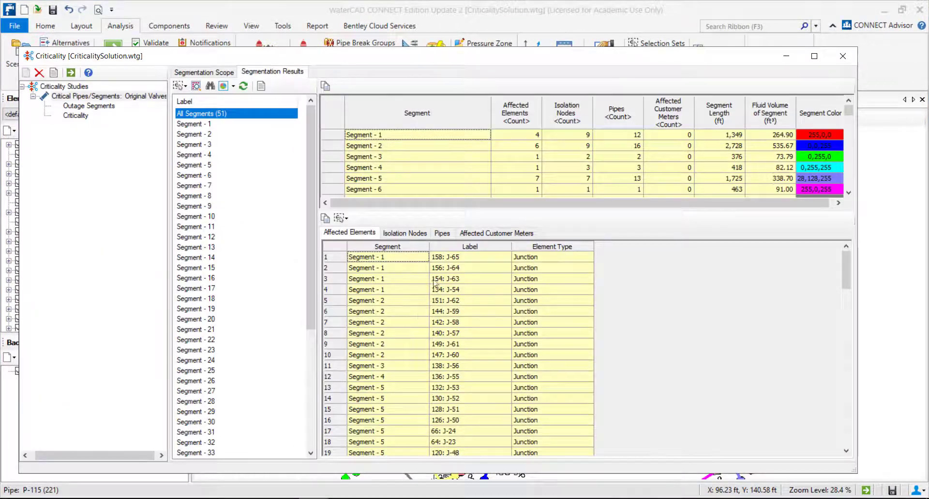
pyautogui.moveTo(397, 57); pyautogui.dragTo(381, 32)
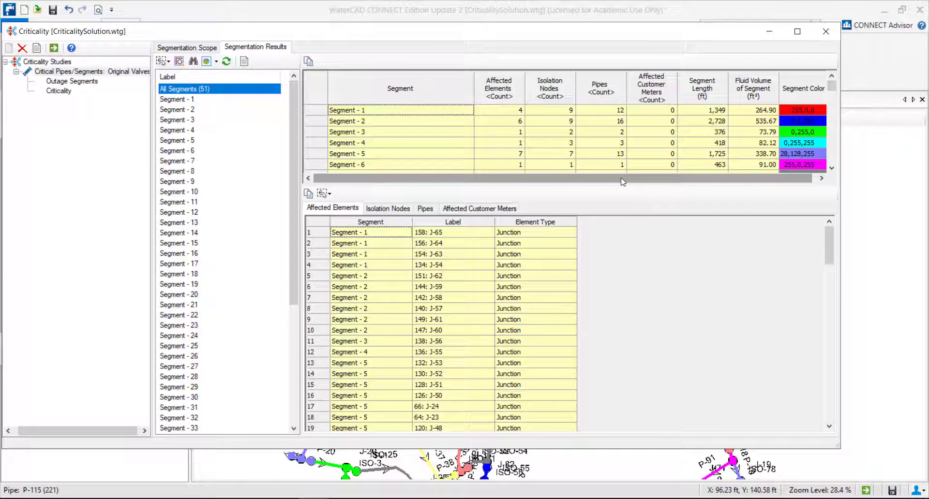
pyautogui.rightClick(697, 86)
pyautogui.press('Escape')
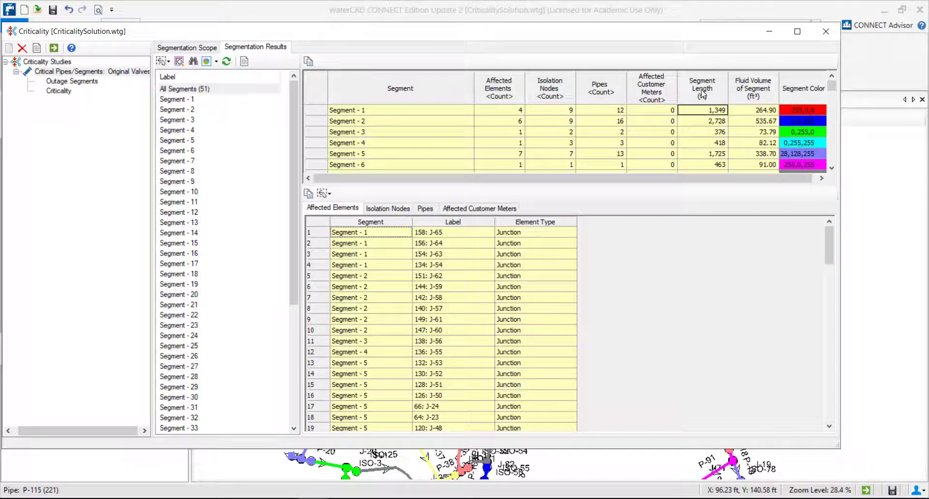
pyautogui.rightClick(690, 96)
pyautogui.moveTo(783, 115)
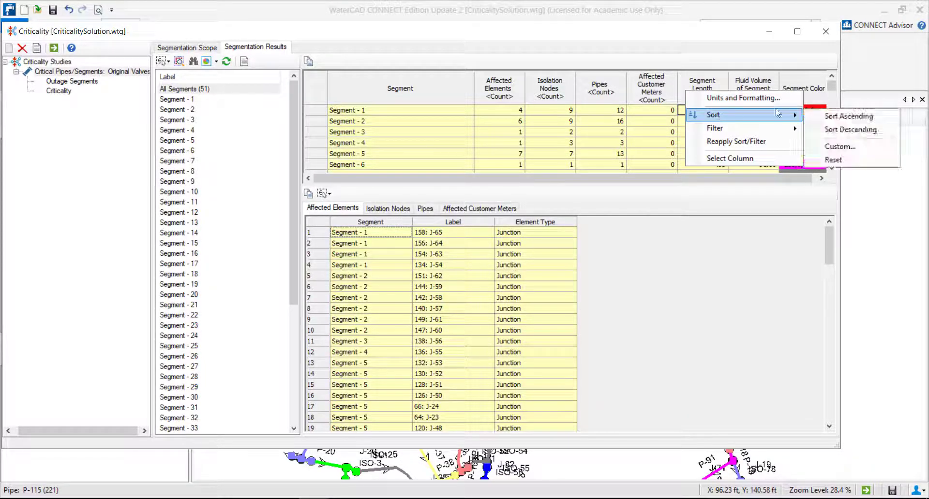
pyautogui.click(813, 129)
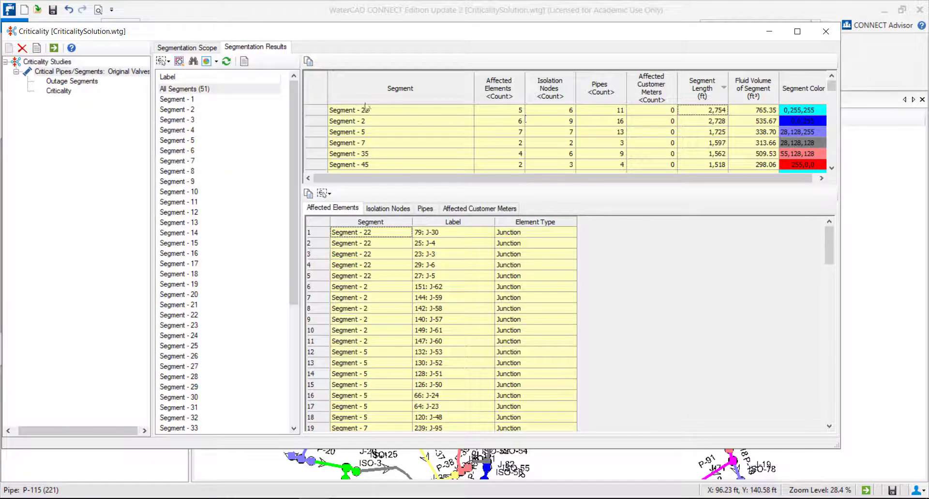
# Select the longest segment's row and look through the length-sorted segment results
pyautogui.click(319, 110)
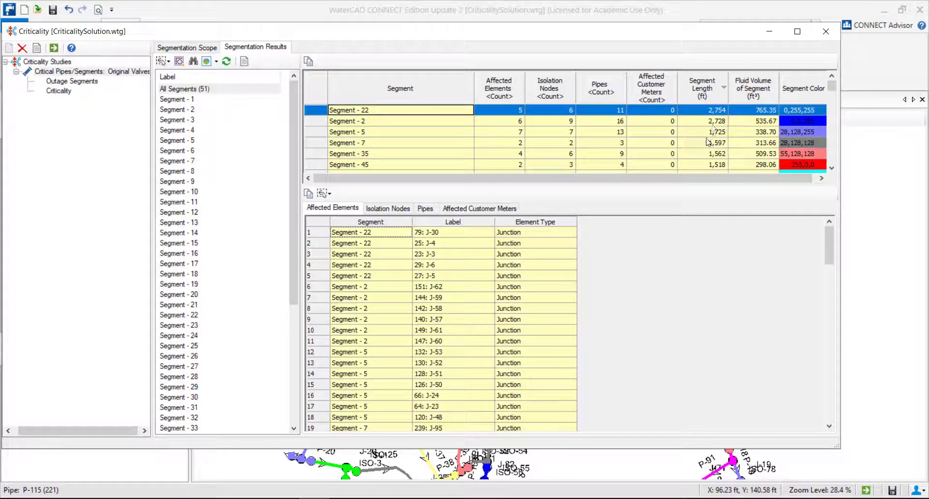
pyautogui.scroll(-5, 707, 142)
pyautogui.scroll(5, 706, 142)
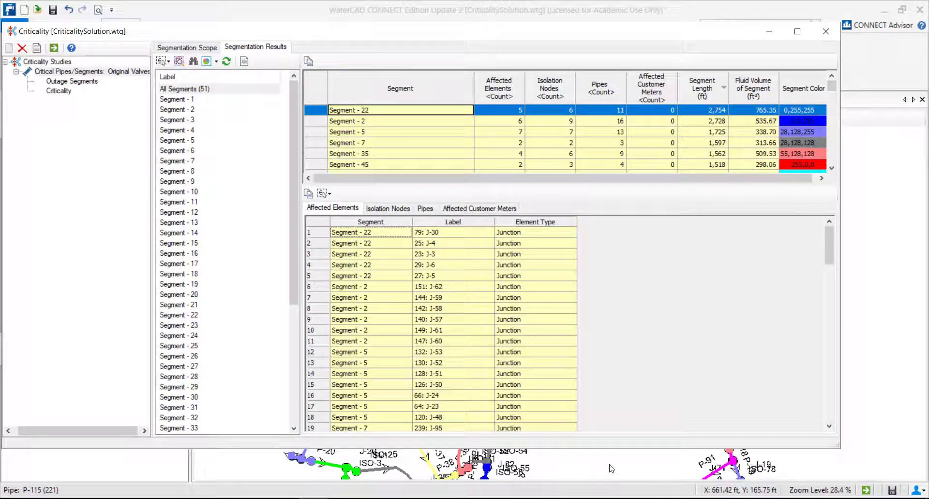
# Turn off the highlighting of all segments, highlight only Segment - 22, and uncover the network drawing
pyautogui.click(205, 62)
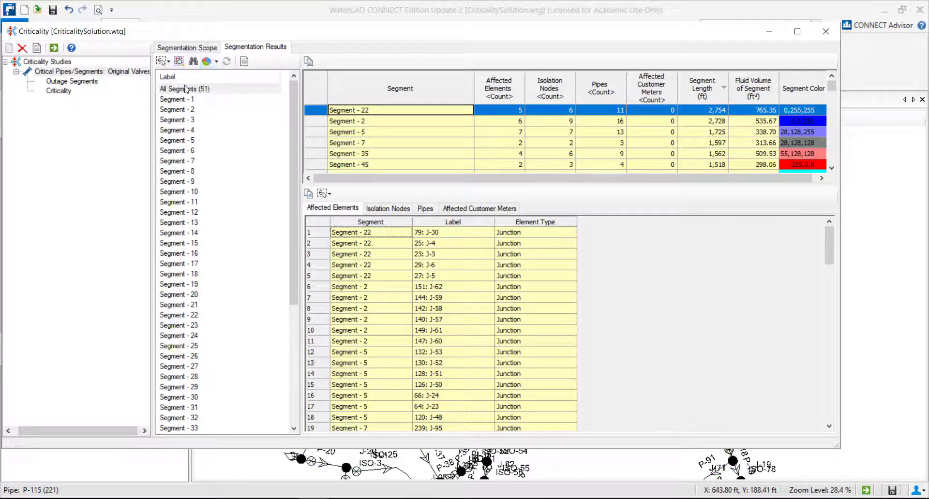
pyautogui.click(186, 316)
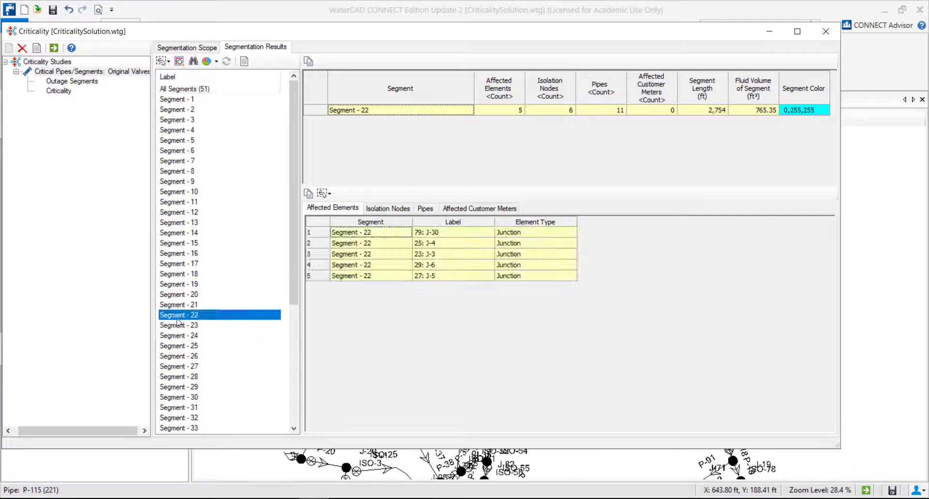
pyautogui.click(206, 62)
pyautogui.moveTo(746, 36); pyautogui.dragTo(748, 380)
# Examine the extent of the highlighted Segment - 22 and its isolation valves on the network drawing
pyautogui.scroll(-3, 483, 269)
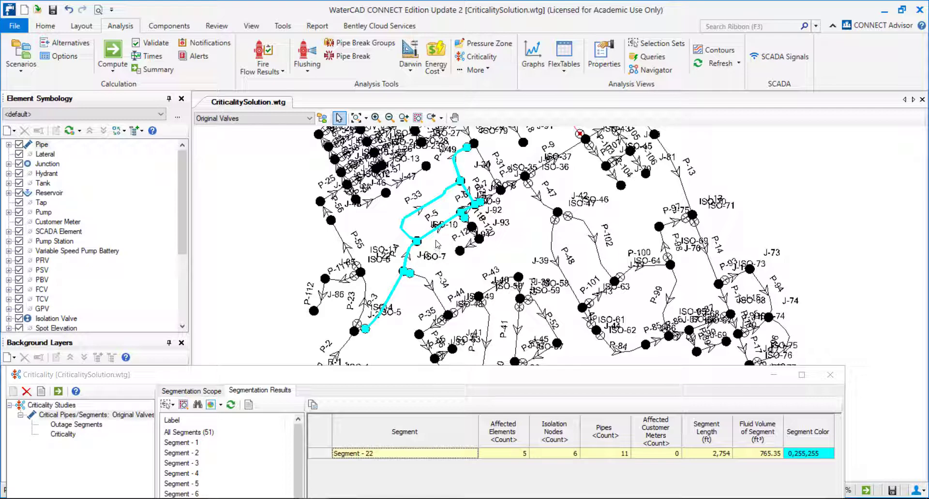
pyautogui.scroll(1, 415, 263)
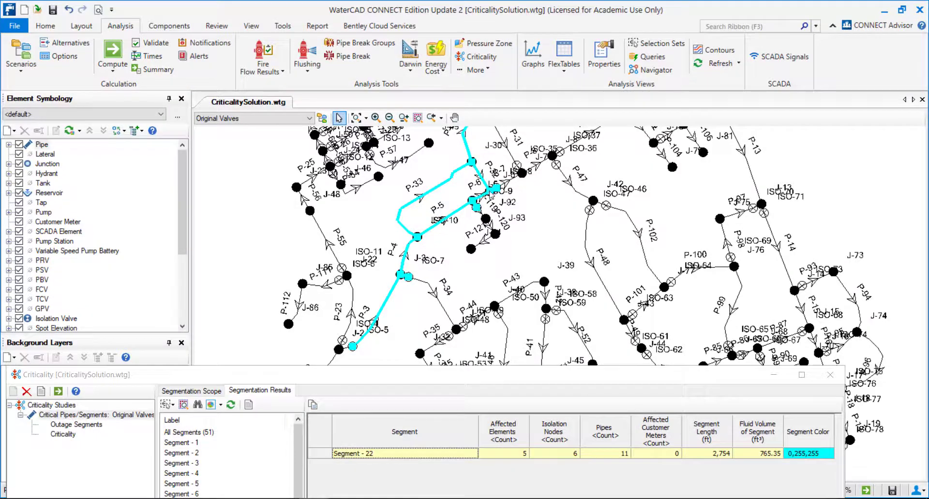
pyautogui.moveTo(484, 194); pyautogui.dragTo(462, 256)
pyautogui.moveTo(387, 266); pyautogui.dragTo(403, 225)
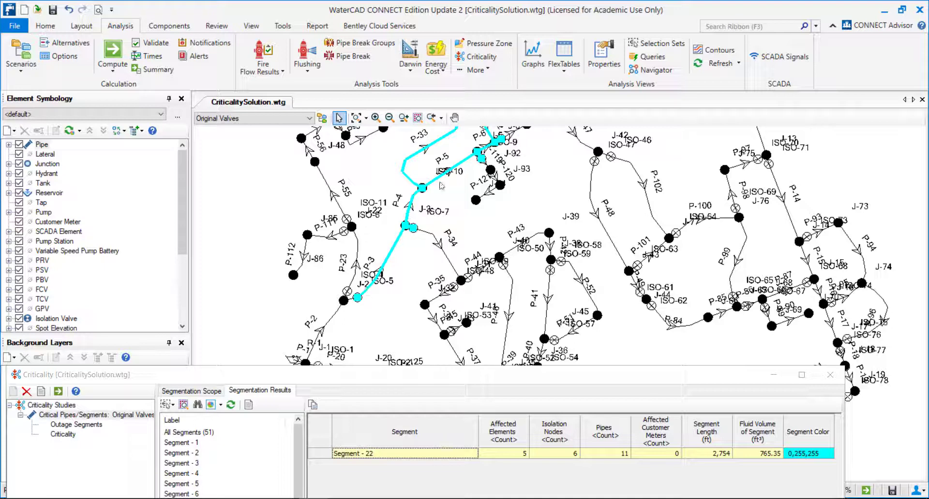
pyautogui.moveTo(430, 197); pyautogui.dragTo(423, 297)
# Return to the results for all segments and sort them by Isolation Nodes count in descending order
pyautogui.moveTo(505, 366); pyautogui.dragTo(505, 154)
pyautogui.click(193, 220)
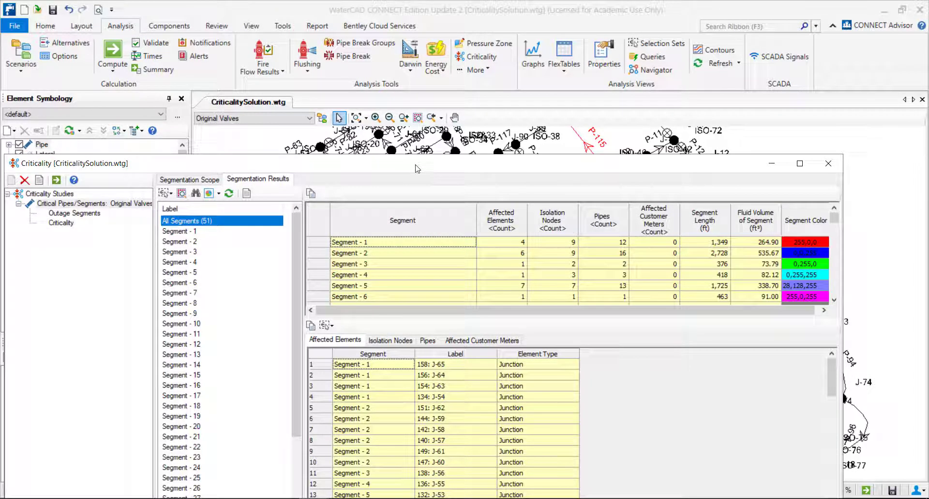
pyautogui.moveTo(471, 164); pyautogui.dragTo(482, 56)
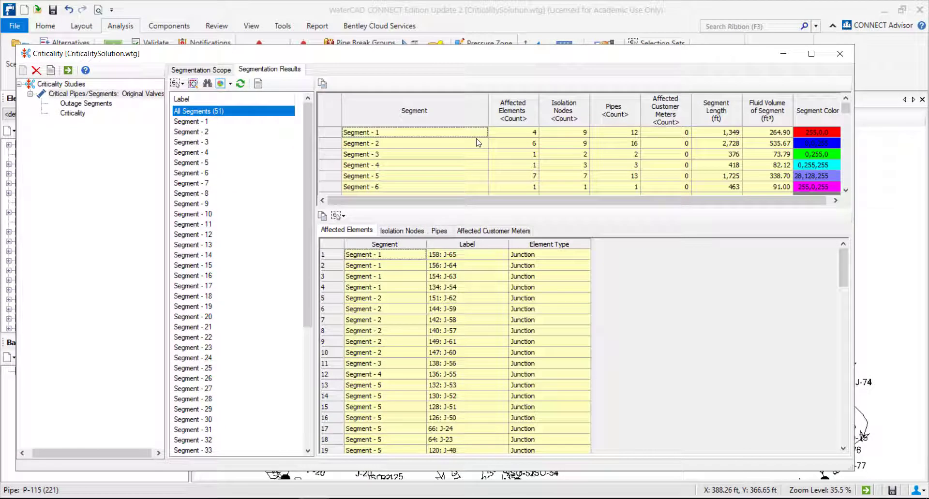
pyautogui.click(346, 132)
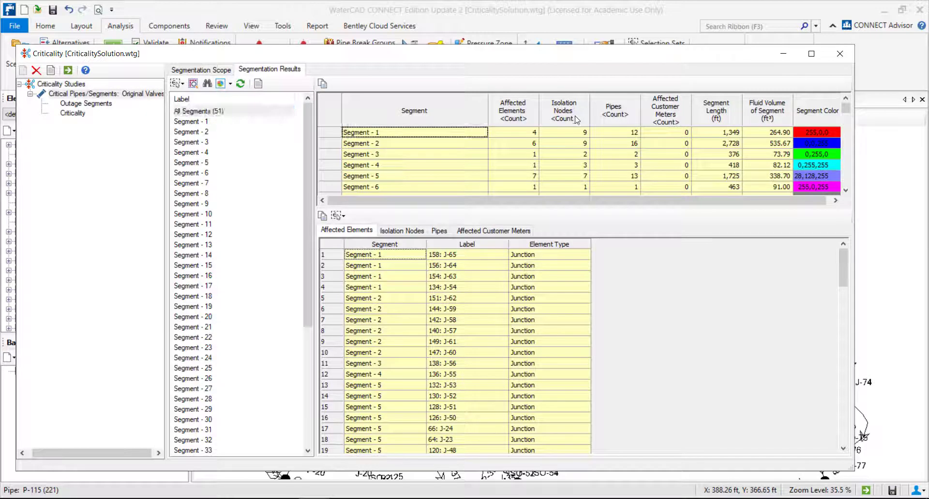
pyautogui.click(337, 135)
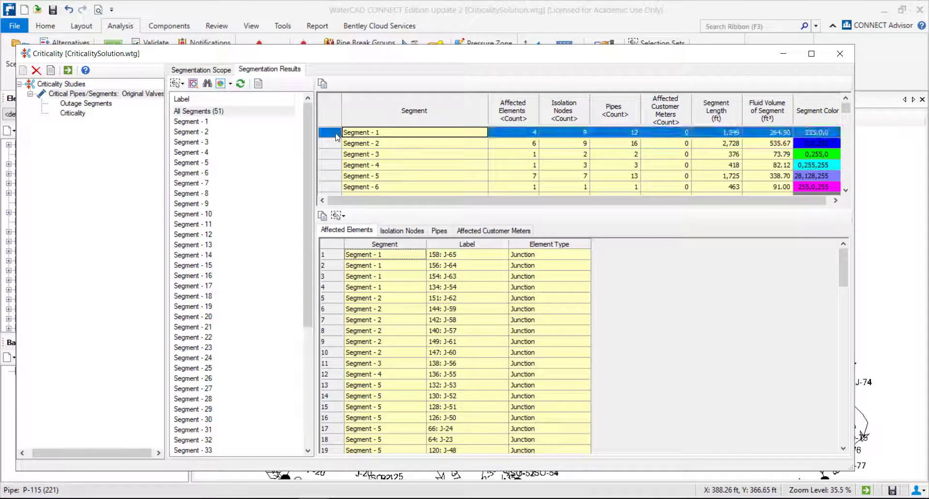
pyautogui.rightClick(567, 108)
pyautogui.moveTo(602, 115)
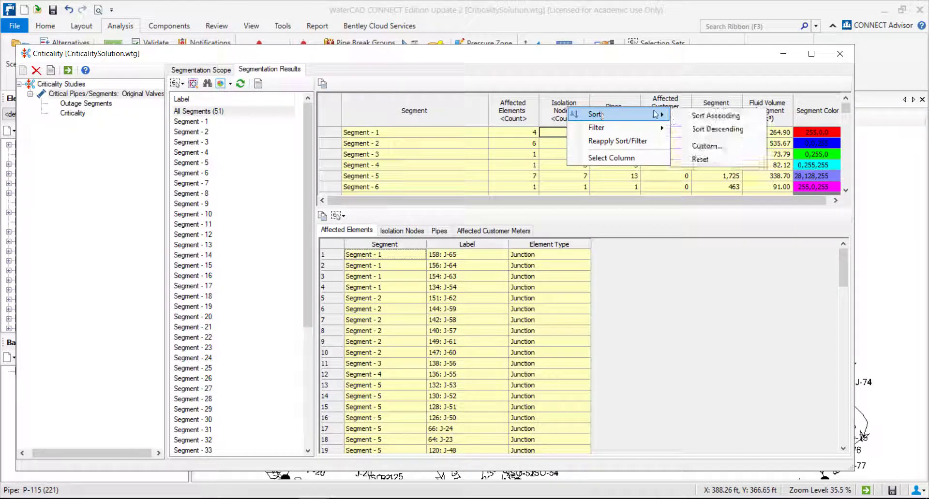
pyautogui.click(706, 130)
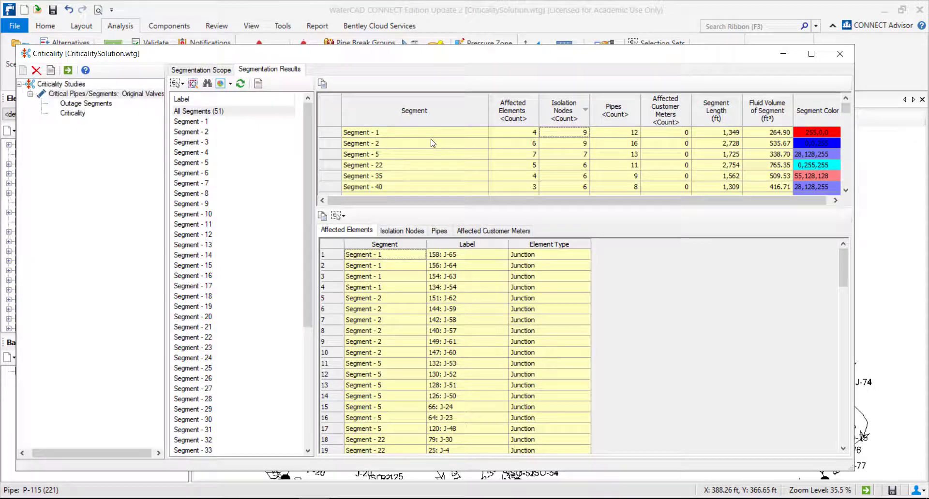
# Select Segment - 1, uncover the network drawing and highlight only that segment on it
pyautogui.click(333, 134)
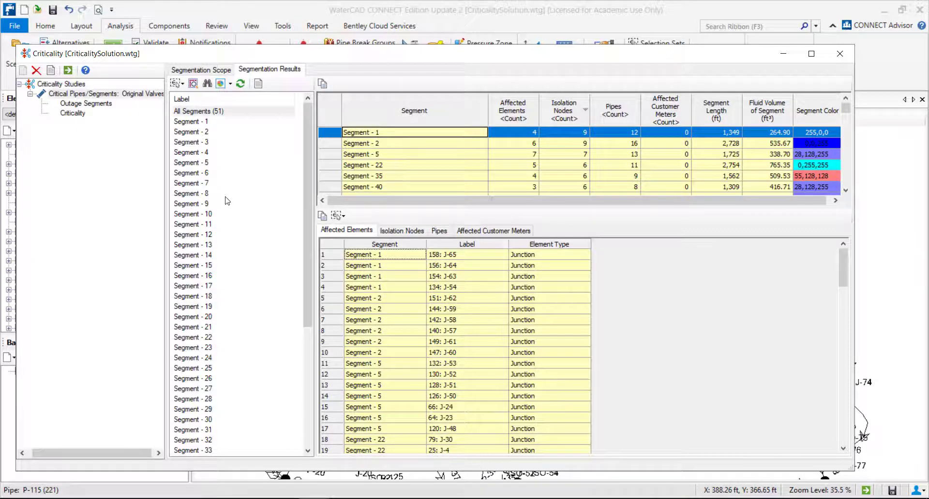
pyautogui.click(191, 122)
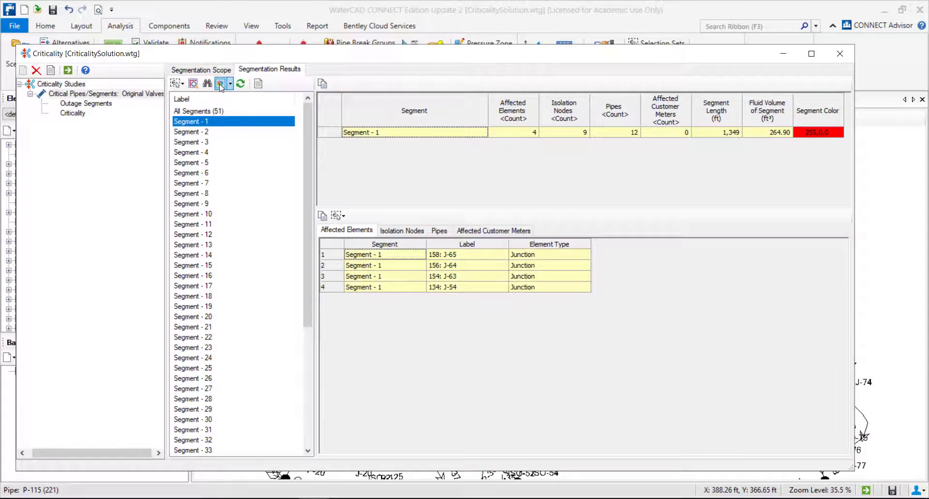
pyautogui.click(783, 54)
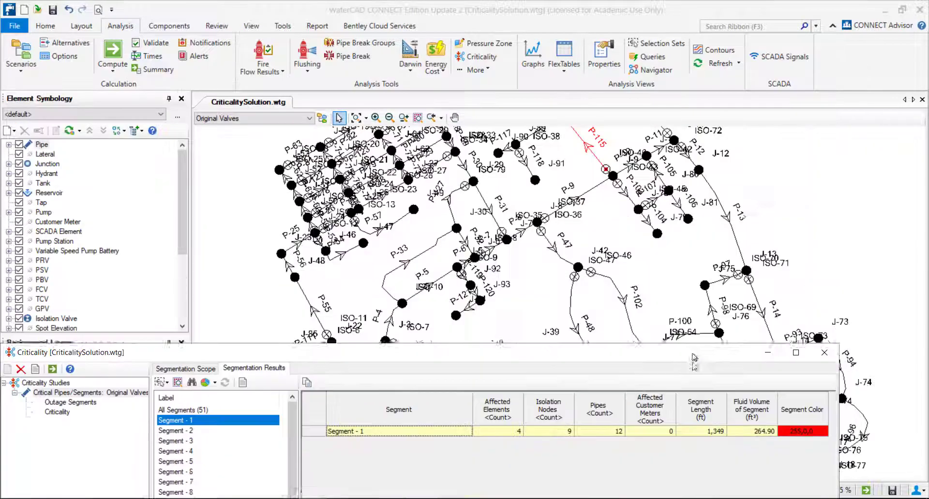
pyautogui.moveTo(479, 351); pyautogui.dragTo(483, 277)
pyautogui.click(206, 306)
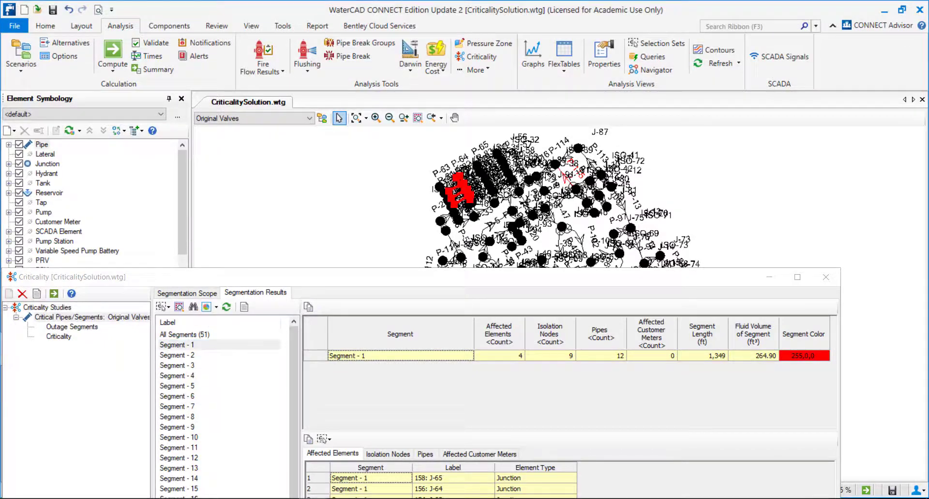
# Examine the highlighted Segment - 1 on the network drawing, then bring the criticality results back into full view
pyautogui.moveTo(523, 207)
pyautogui.mouseDown()
pyautogui.moveTo(516, 192)
pyautogui.moveTo(518, 211)
pyautogui.mouseUp()
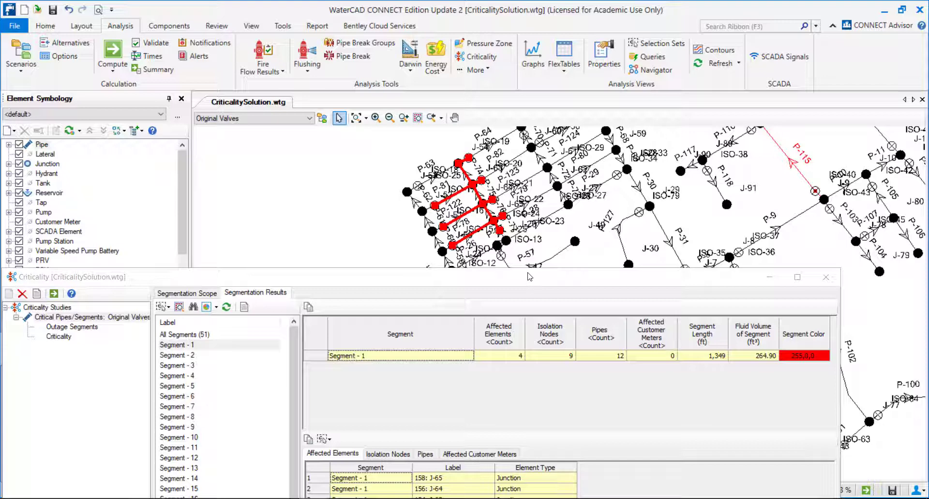
pyautogui.moveTo(534, 282); pyautogui.dragTo(532, 297)
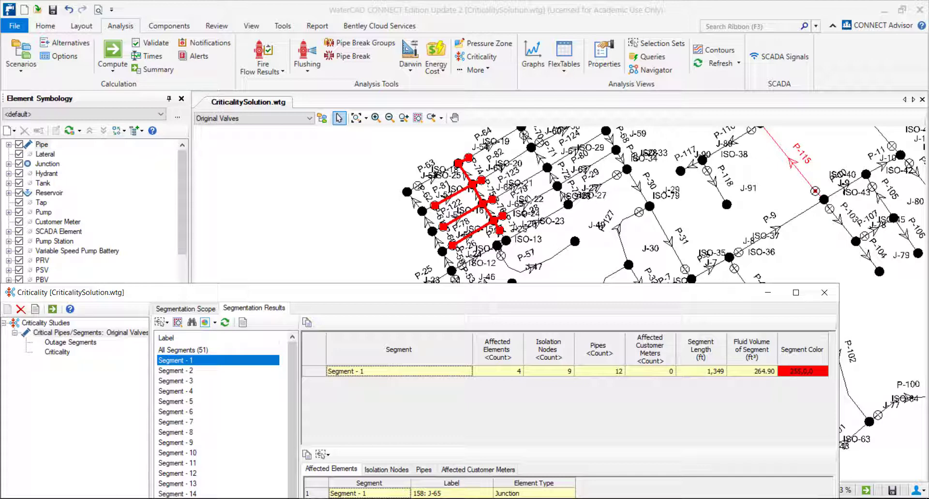
pyautogui.moveTo(328, 293); pyautogui.dragTo(387, 59)
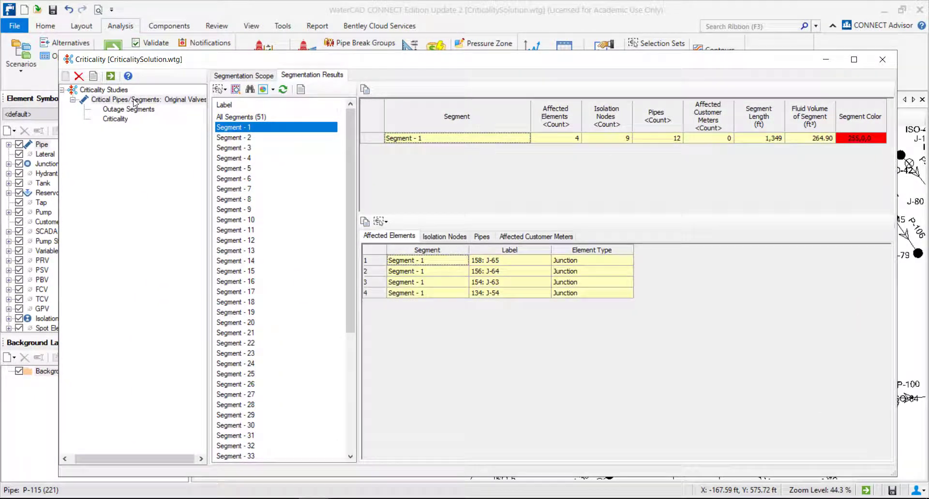
# Return to the results for all segments and review their pipe counts and fluid volumes
pyautogui.click(135, 100)
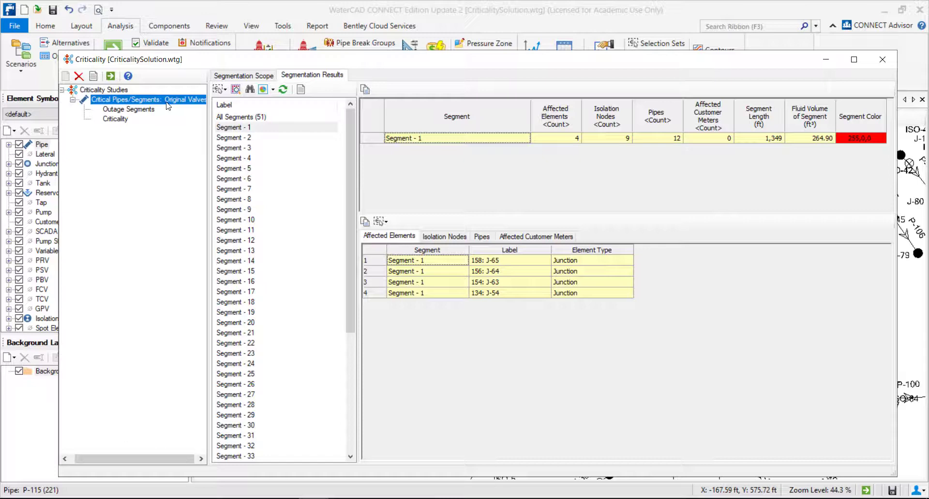
pyautogui.click(256, 118)
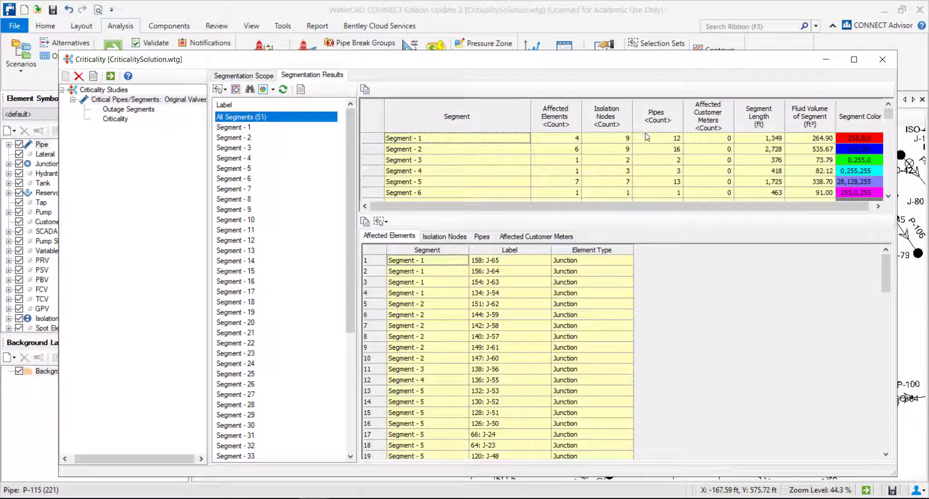
pyautogui.click(663, 137)
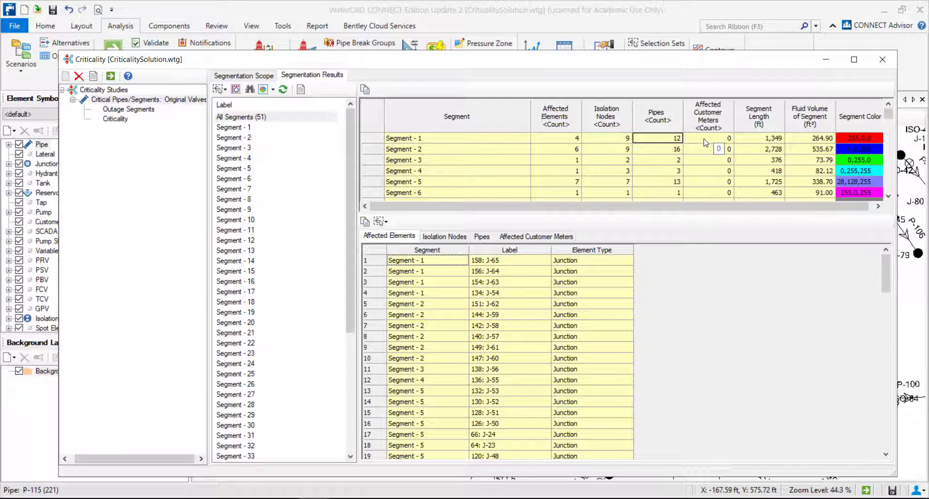
pyautogui.moveTo(639, 60); pyautogui.dragTo(620, 31)
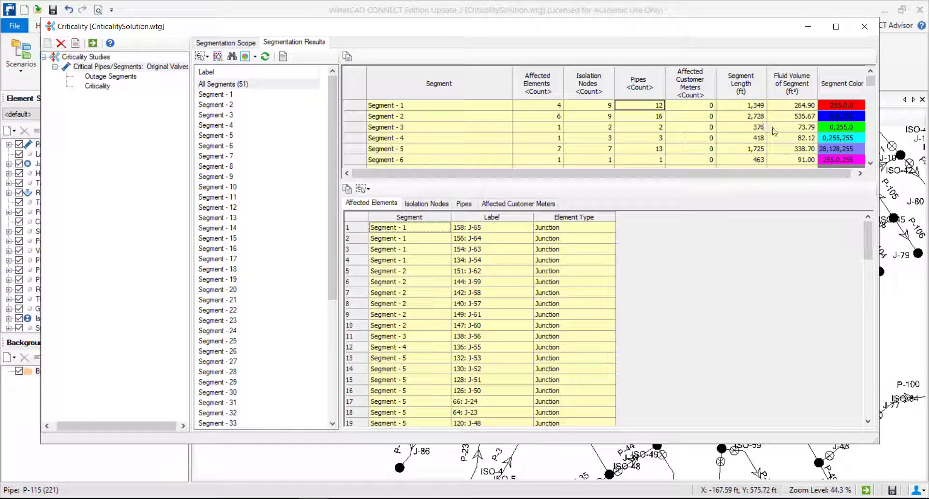
pyautogui.click(790, 107)
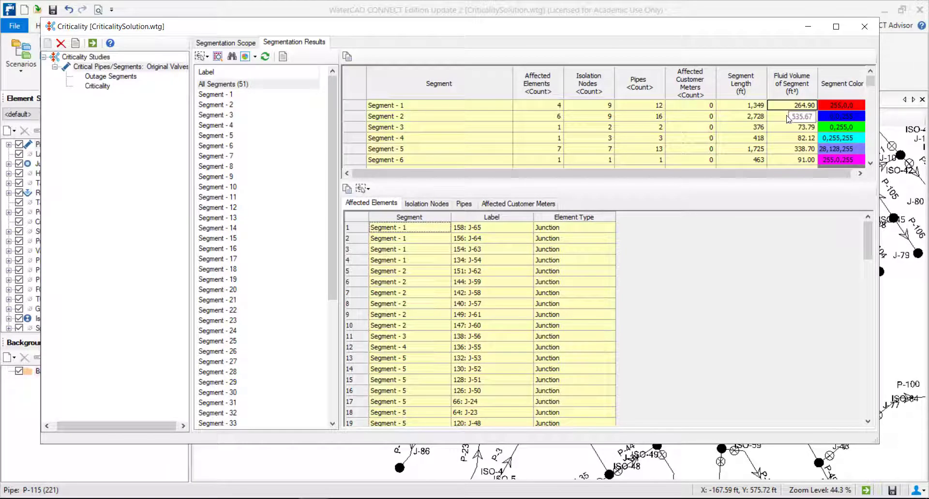
pyautogui.moveTo(706, 34)
pyautogui.mouseDown()
pyautogui.moveTo(703, 232)
pyautogui.moveTo(679, 282)
pyautogui.moveTo(694, 144)
pyautogui.mouseUp()
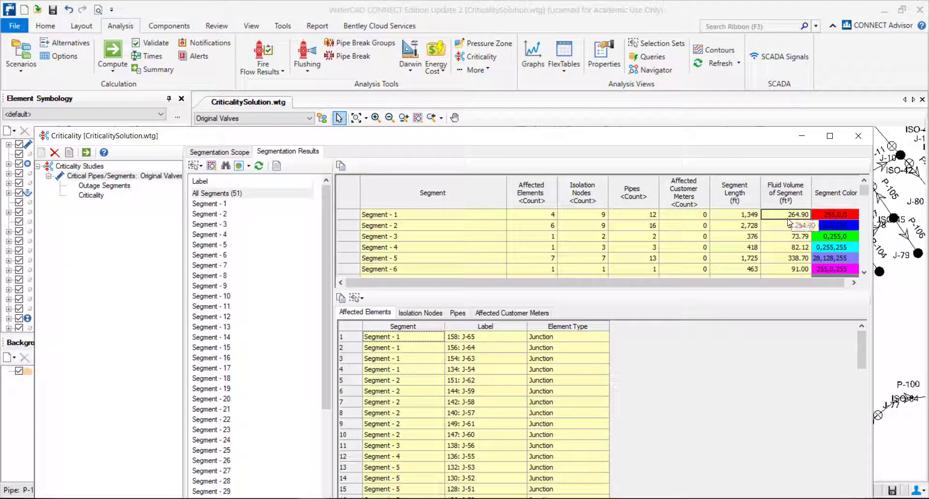
pyautogui.moveTo(382, 138); pyautogui.dragTo(389, 59)
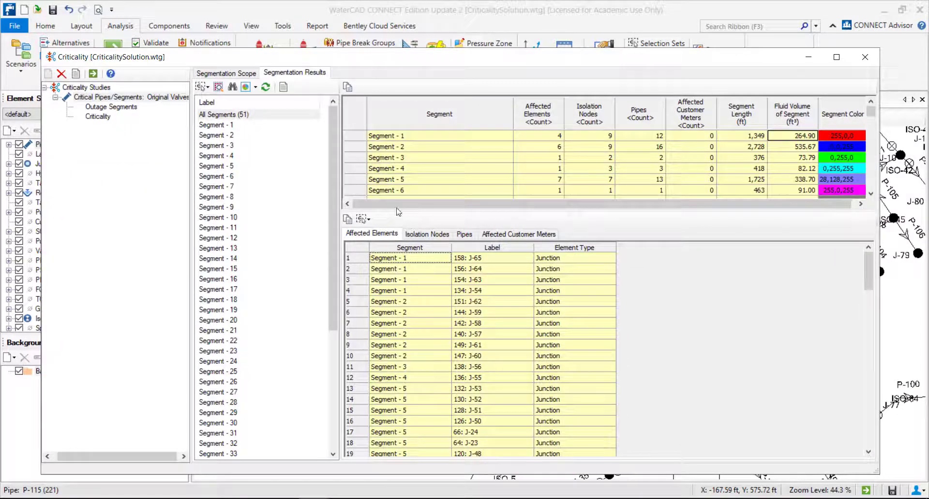
# Compute the outage segments for the Original Valves criticality study
pyautogui.click(115, 107)
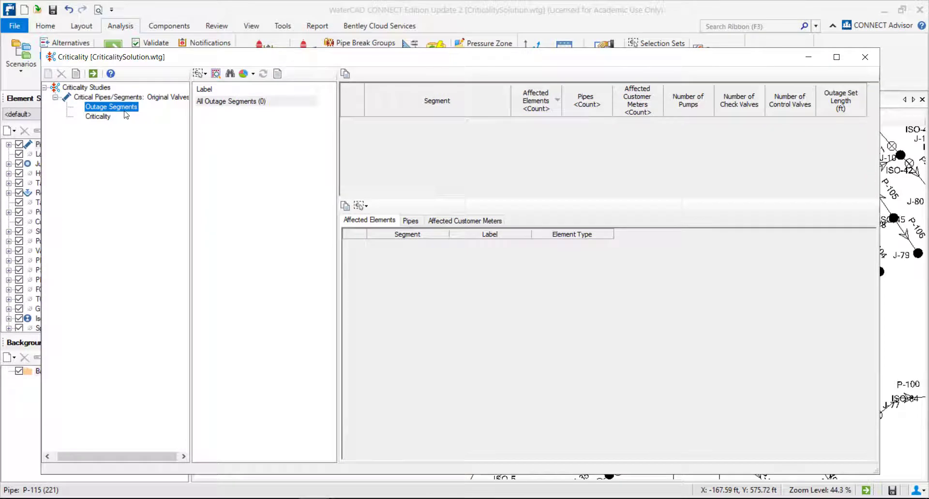
pyautogui.click(93, 74)
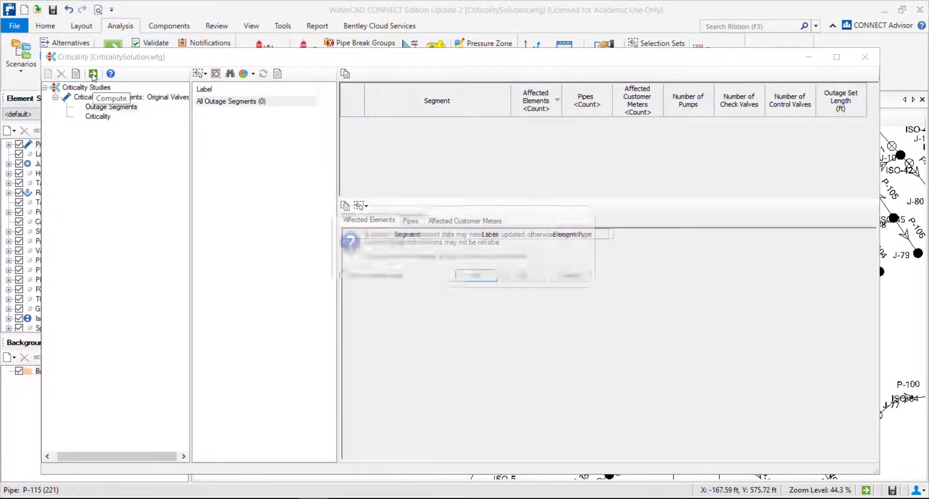
pyautogui.click(473, 276)
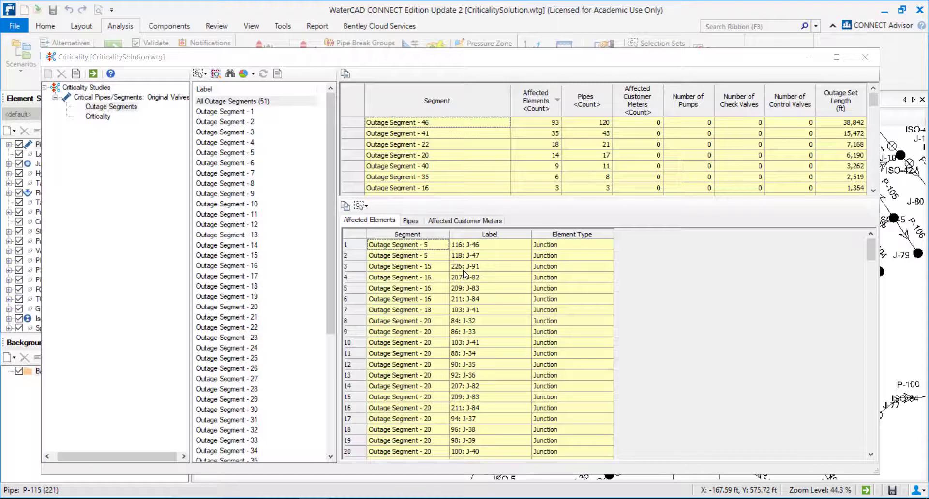
# Review the outage segment results and sort them by Outage Set Length in descending order
pyautogui.moveTo(419, 63); pyautogui.dragTo(409, 44)
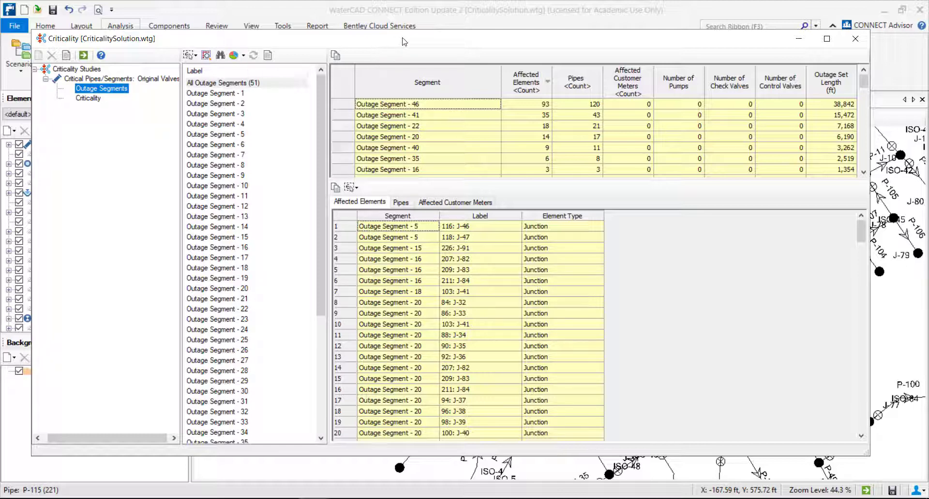
pyautogui.moveTo(411, 43)
pyautogui.mouseDown()
pyautogui.moveTo(398, 45)
pyautogui.moveTo(410, 40)
pyautogui.mouseUp()
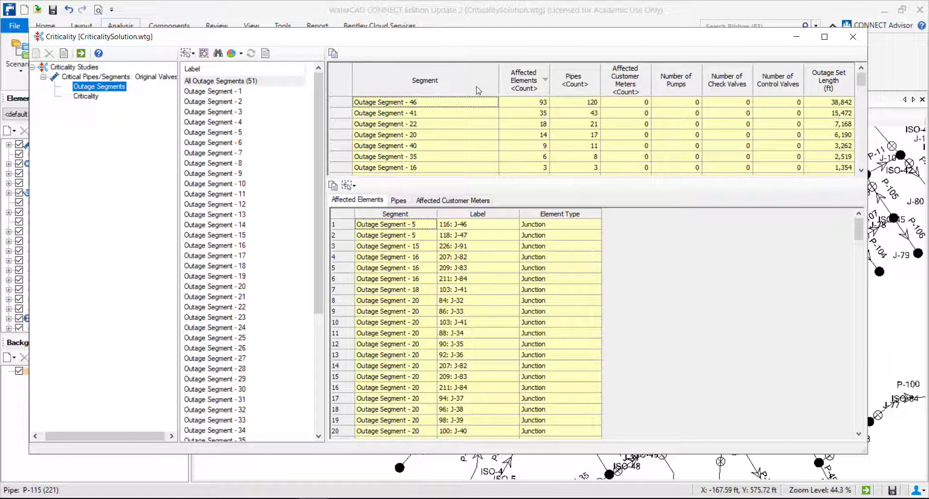
pyautogui.click(568, 101)
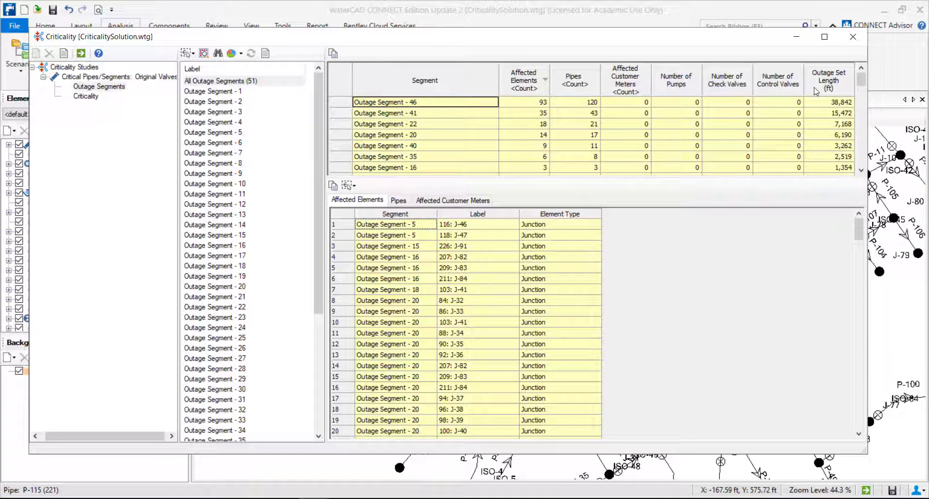
pyautogui.rightClick(815, 85)
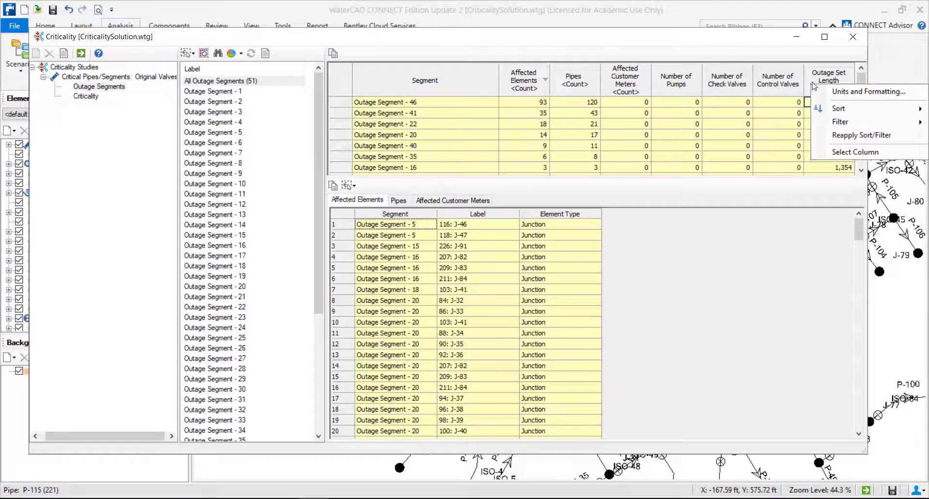
pyautogui.click(844, 85)
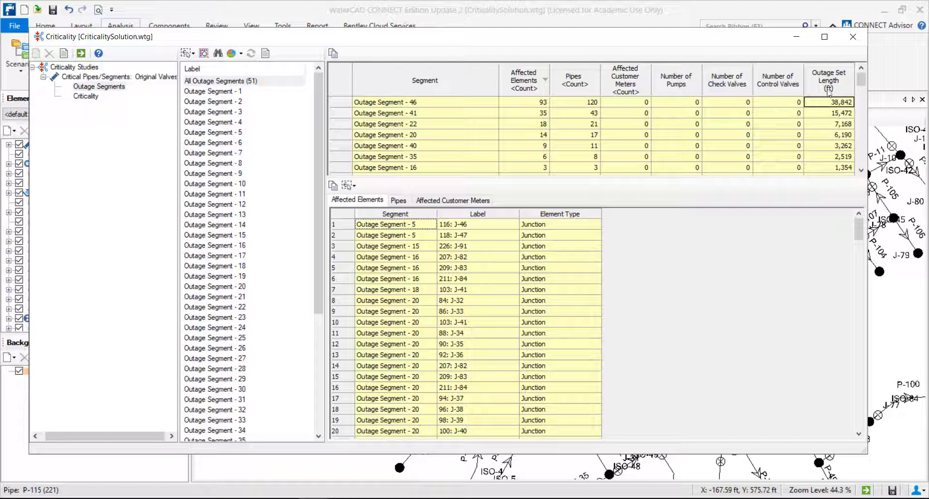
pyautogui.rightClick(827, 90)
pyautogui.moveTo(840, 107)
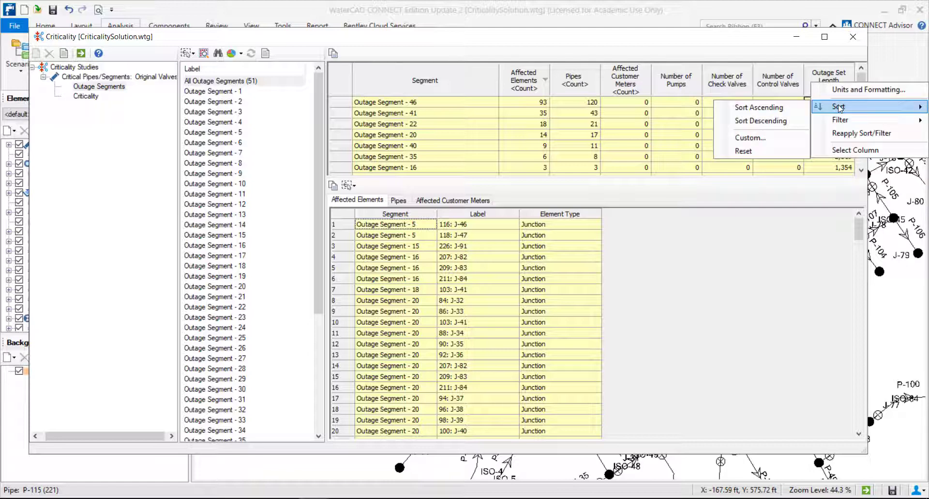
pyautogui.click(760, 121)
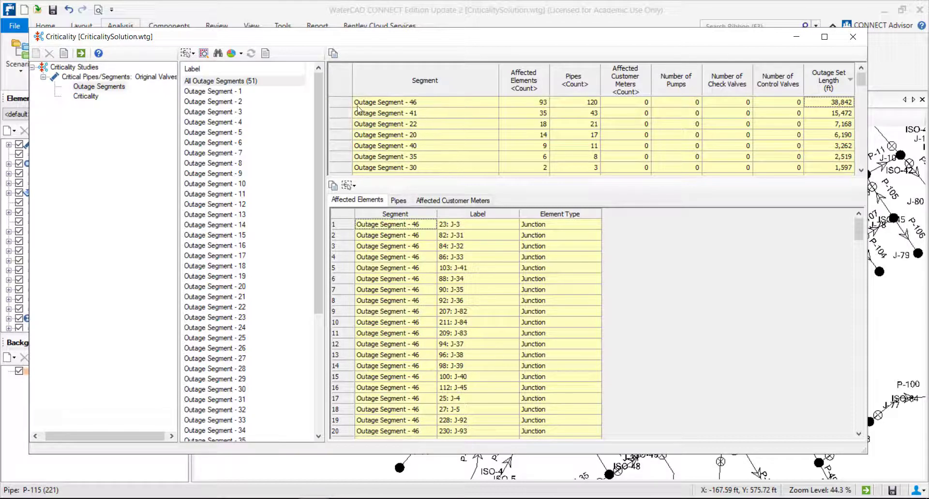
# Select Outage Segment - 46, highlight it on the network and uncover the drawing
pyautogui.click(404, 106)
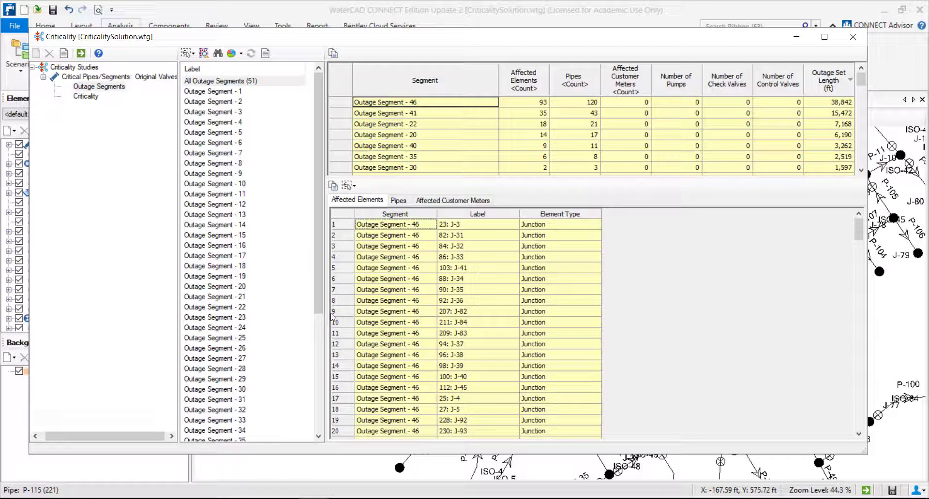
pyautogui.scroll(-6, 276, 317)
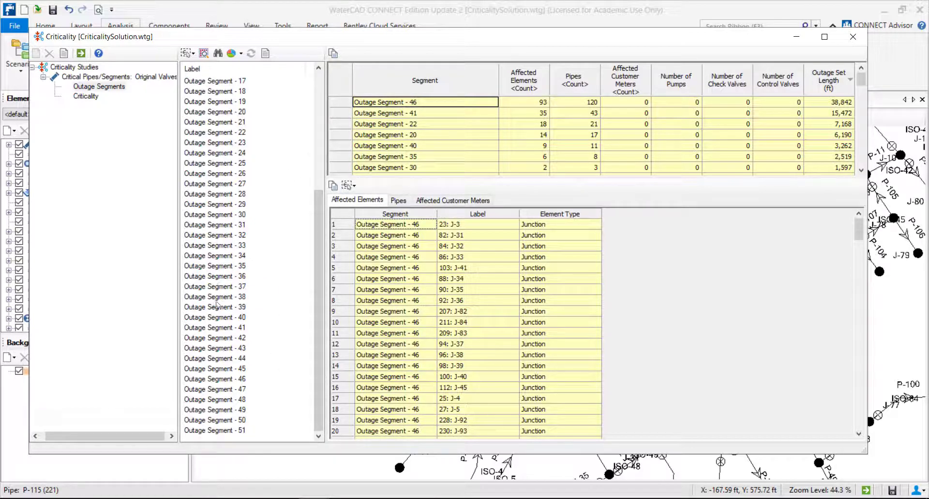
pyautogui.click(200, 379)
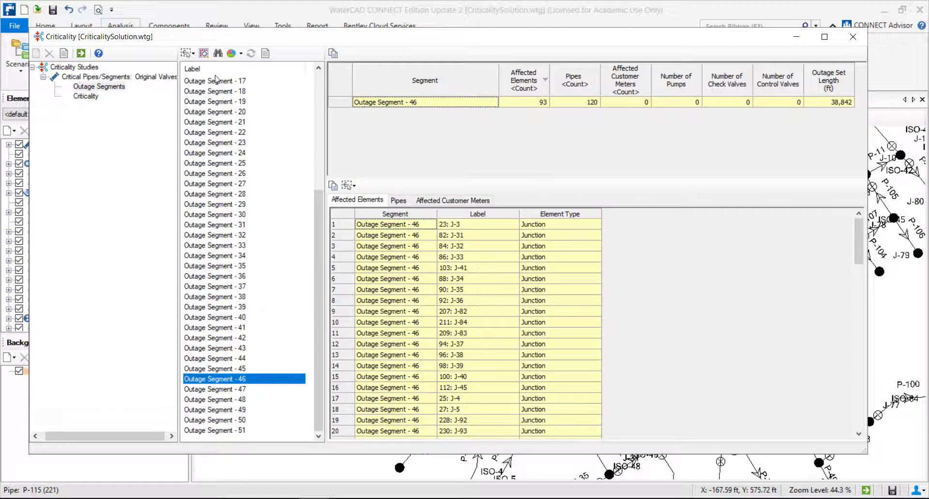
pyautogui.click(231, 55)
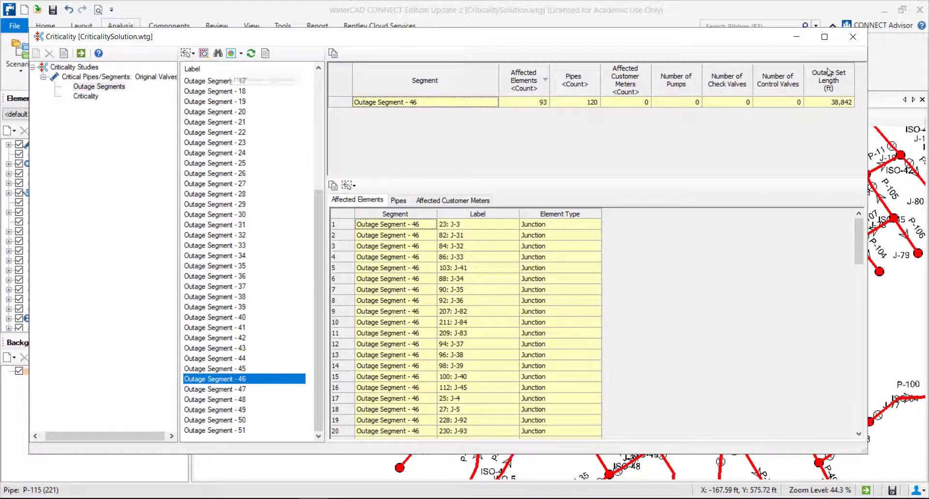
pyautogui.click(796, 37)
# Examine the highlighted Outage Segment - 46 across the network, especially around reservoir R-1 and junctions J-1 and J-2
pyautogui.scroll(-5, 612, 214)
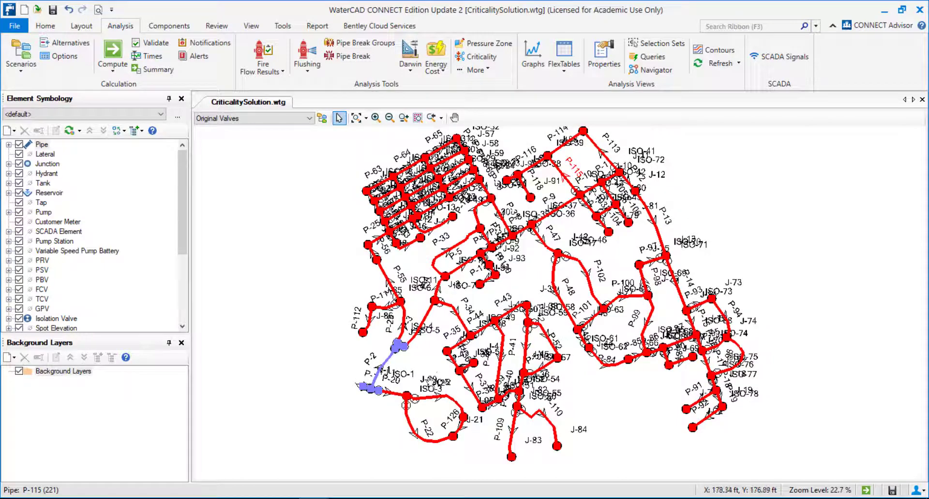
pyautogui.scroll(5, 401, 360)
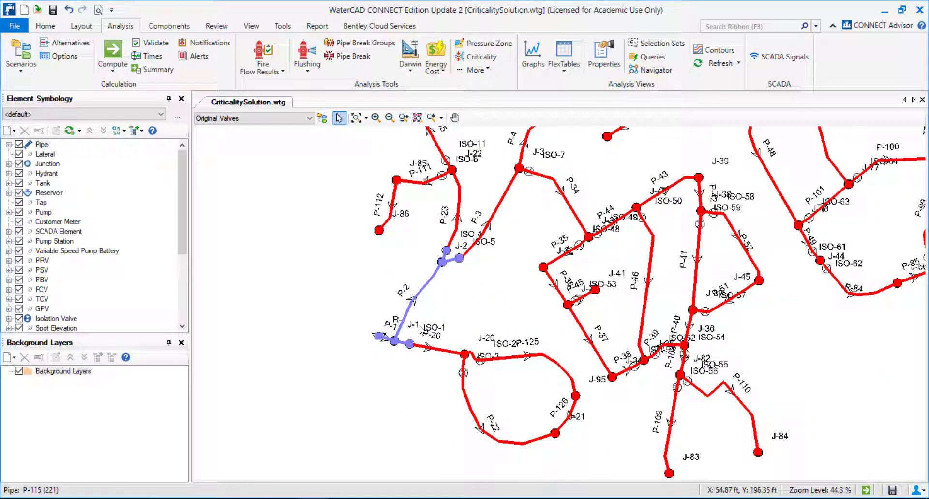
pyautogui.scroll(3, 414, 317)
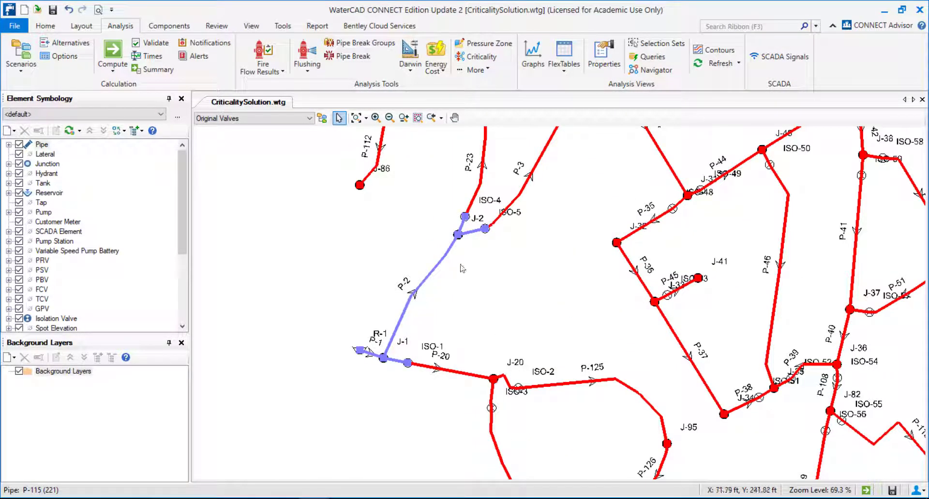
pyautogui.scroll(-4, 451, 264)
pyautogui.scroll(-3, 392, 282)
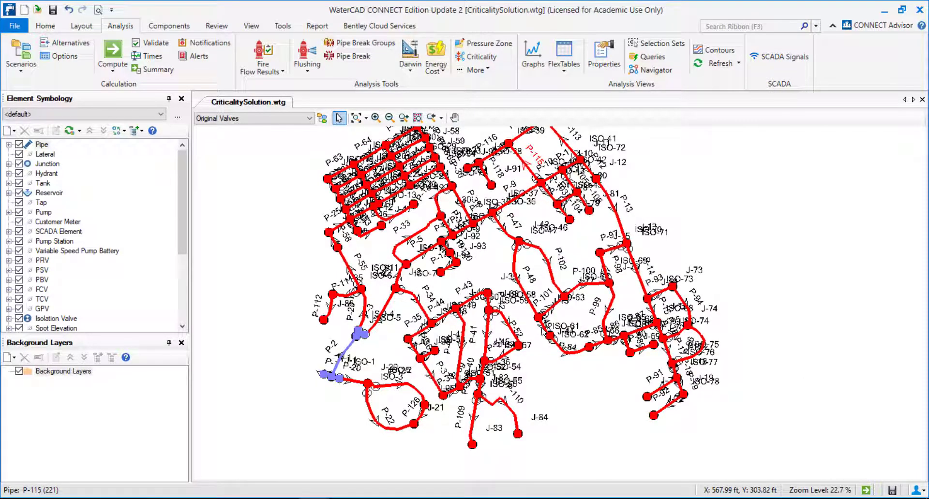
pyautogui.scroll(3, 334, 377)
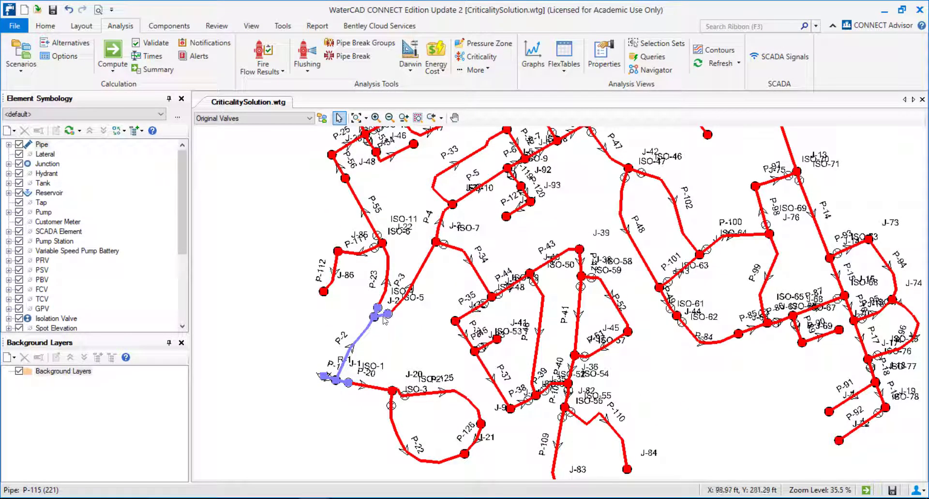
pyautogui.scroll(-3, 400, 397)
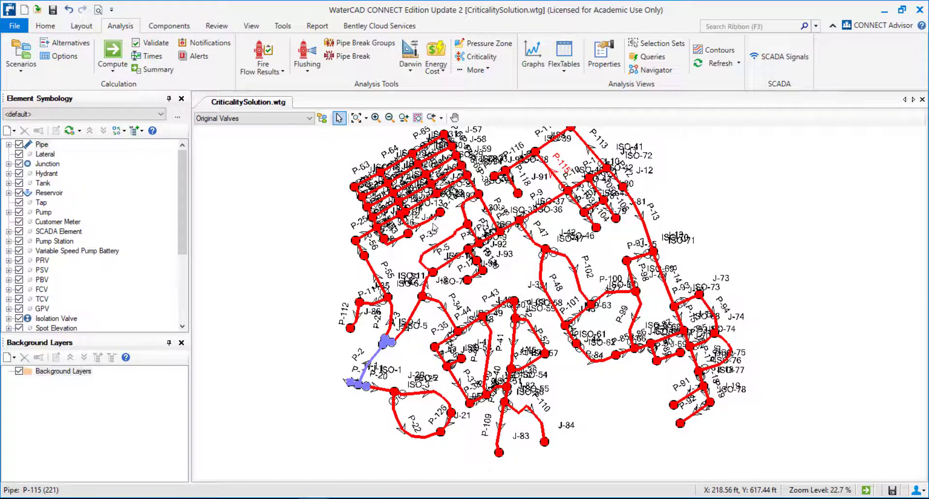
pyautogui.scroll(8, 353, 382)
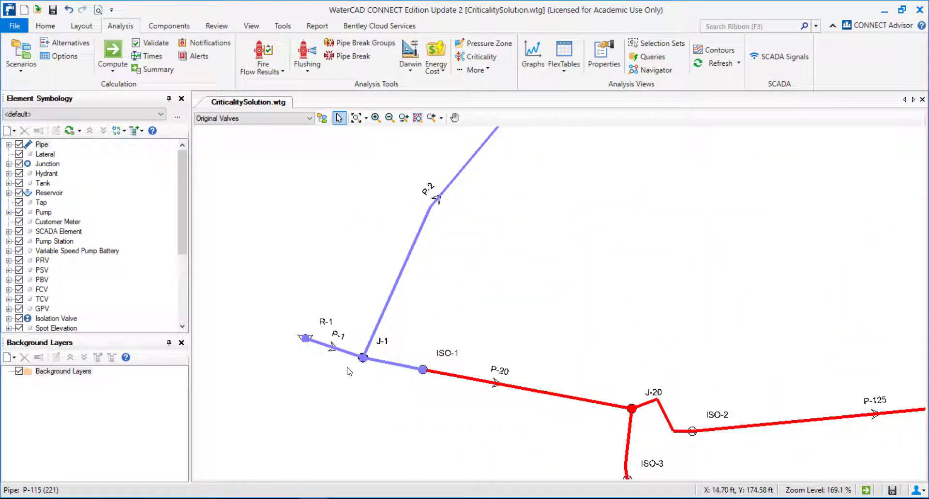
pyautogui.scroll(2, 311, 341)
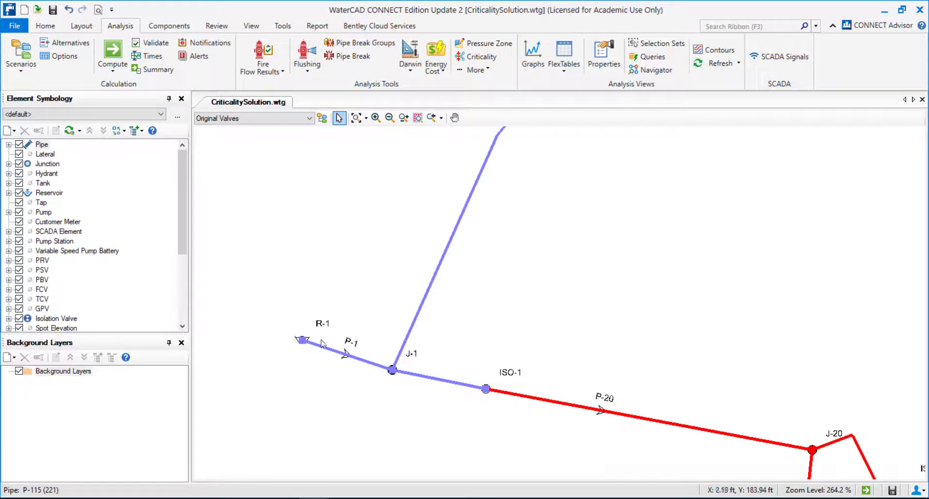
pyautogui.scroll(-5, 299, 342)
pyautogui.scroll(-2, 305, 338)
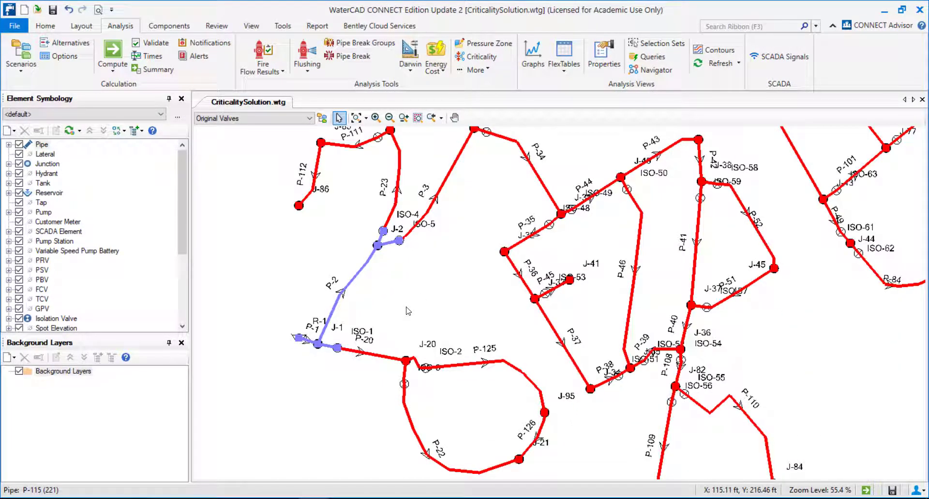
pyautogui.scroll(-5, 408, 309)
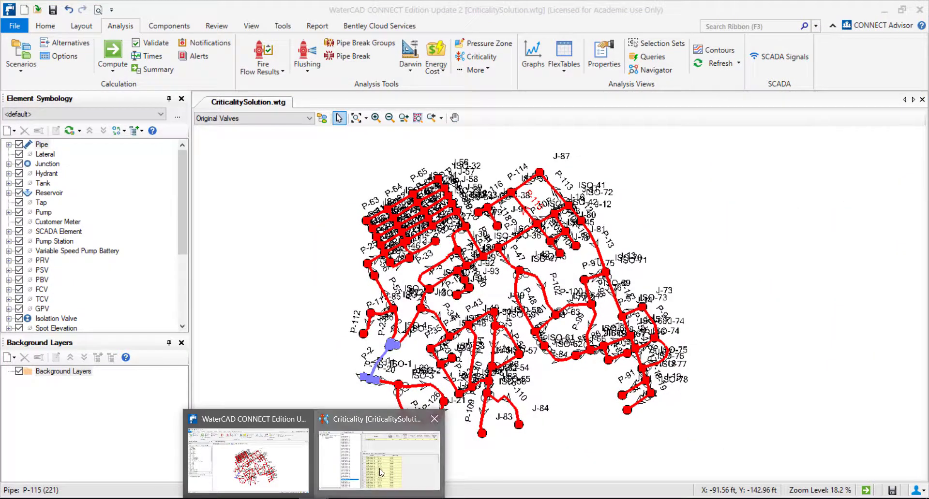
# Return to the Criticality results, list all outage segments and pick out the row for Outage Segment - 41
pyautogui.click(381, 473)
pyautogui.scroll(6, 252, 109)
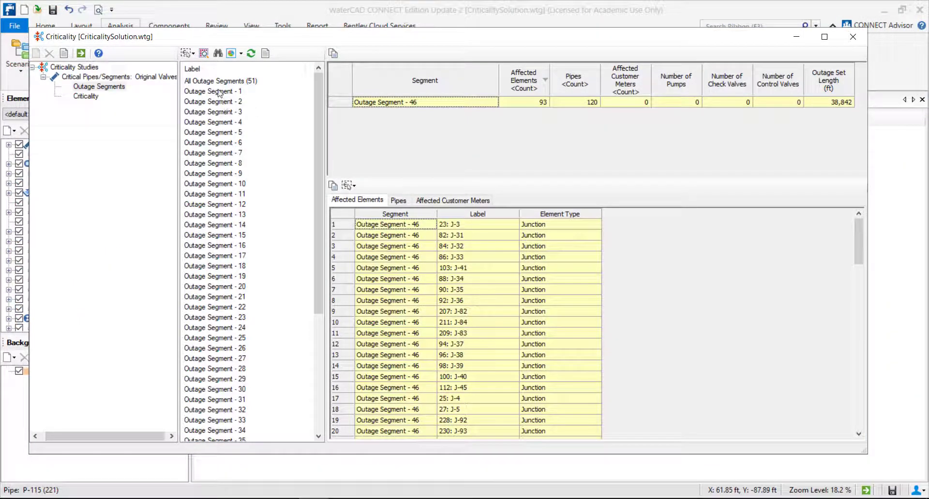
pyautogui.click(211, 82)
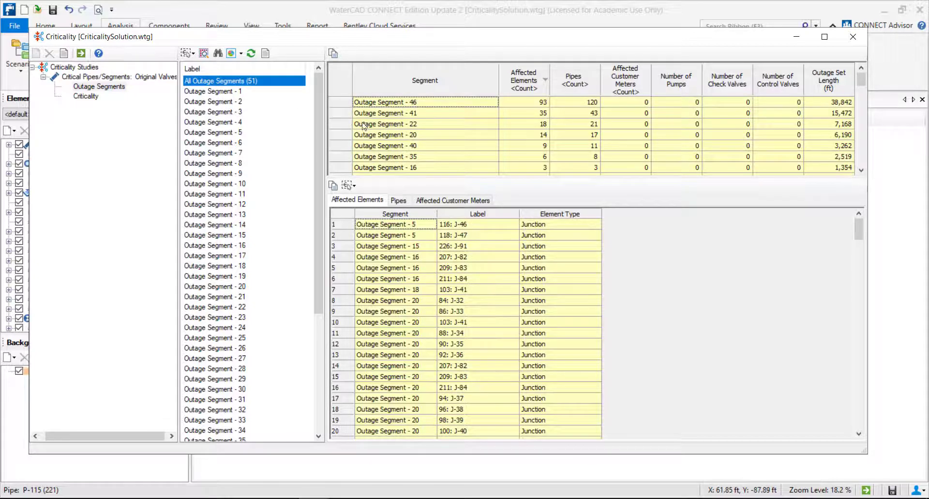
pyautogui.click(335, 116)
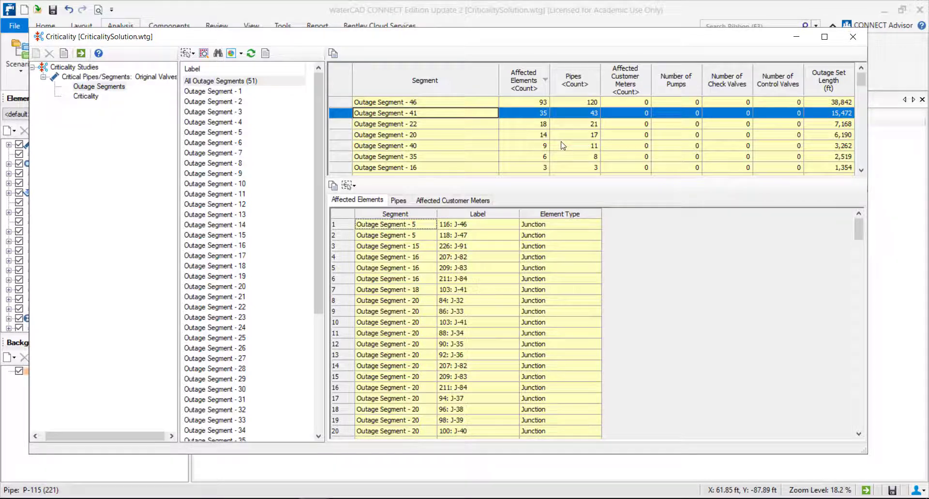
# Select Outage Segment - 41 on its own, highlight it on the network and uncover the drawing
pyautogui.scroll(-4, 261, 334)
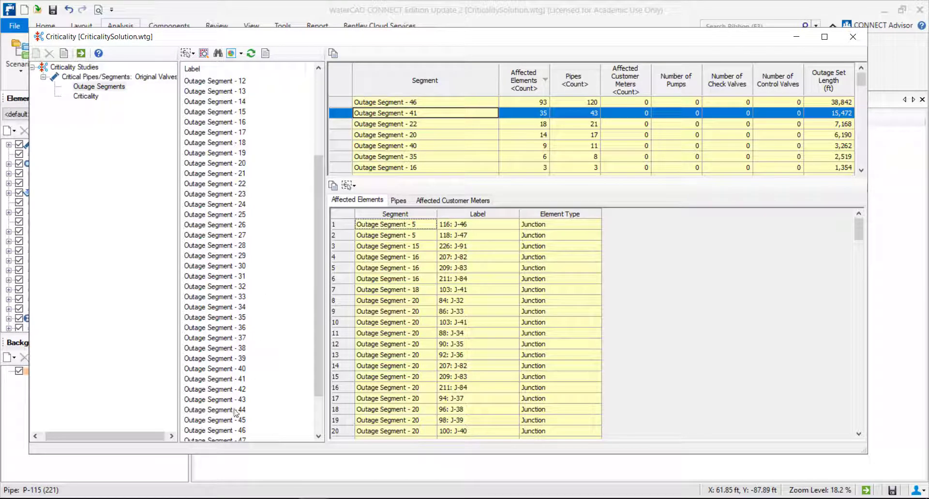
pyautogui.scroll(-1, 235, 411)
pyautogui.click(208, 348)
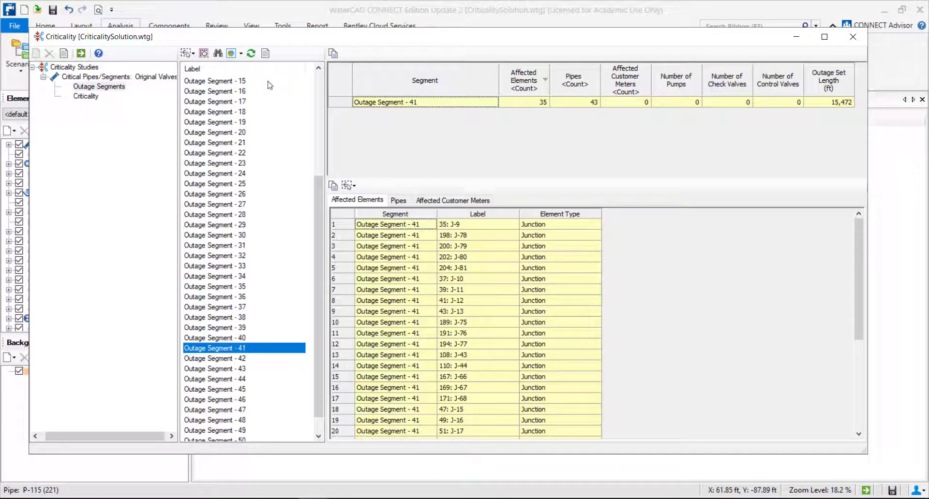
pyautogui.click(231, 54)
pyautogui.click(796, 37)
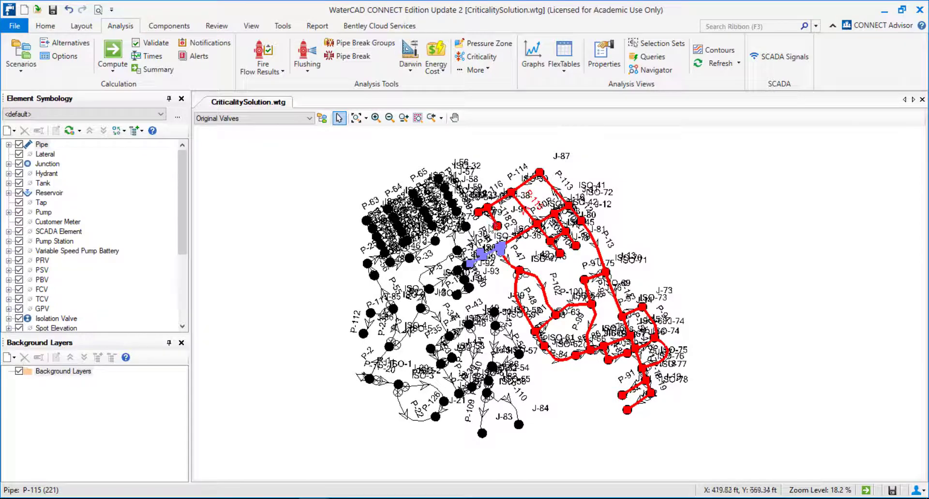
# Examine the isolated segment around pipes P-7 and P-8, junctions J-7 and J-8, and its bounding isolation valves
pyautogui.scroll(5, 487, 238)
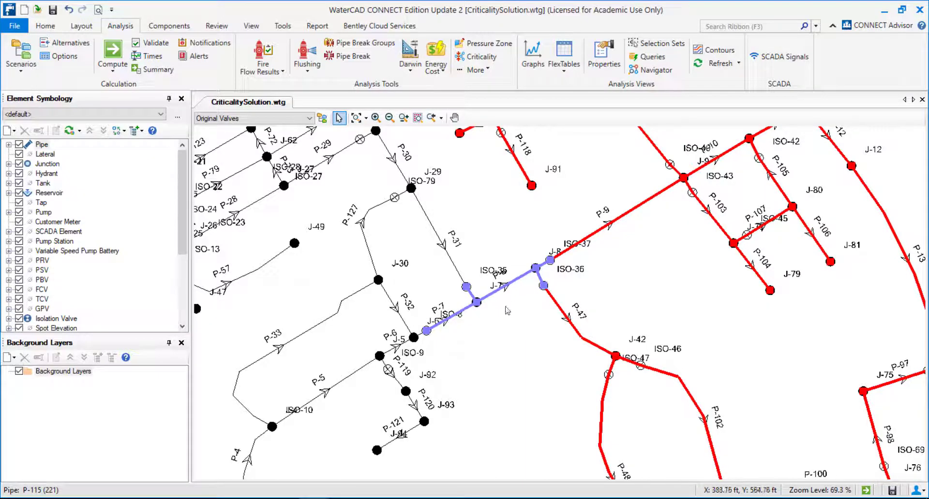
pyautogui.scroll(-5, 530, 278)
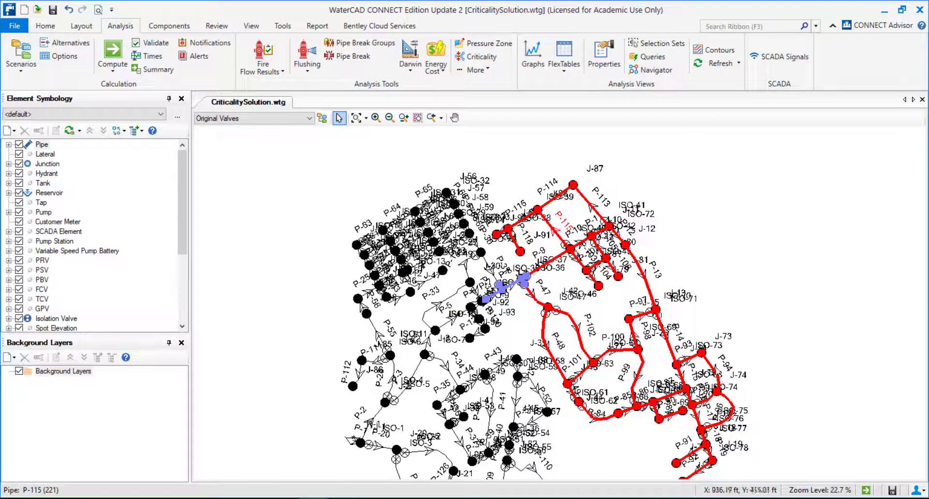
pyautogui.moveTo(658, 286); pyautogui.dragTo(633, 254)
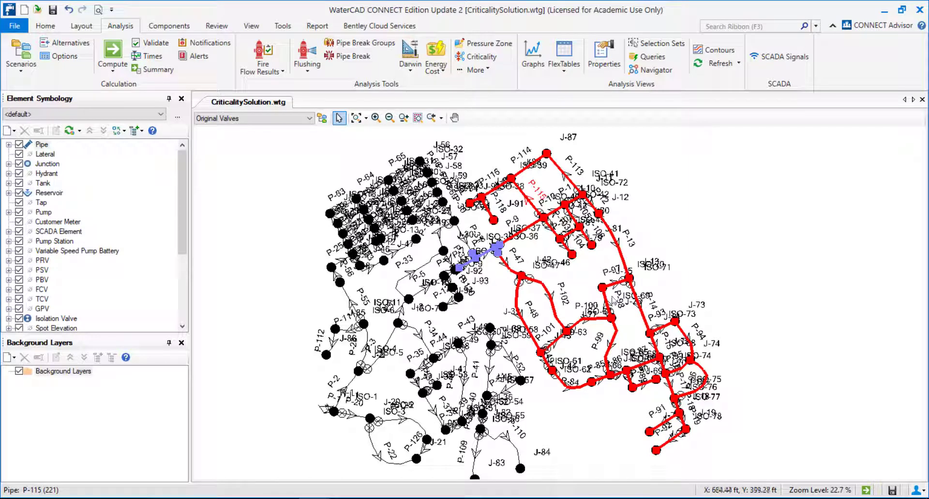
pyautogui.scroll(4, 527, 213)
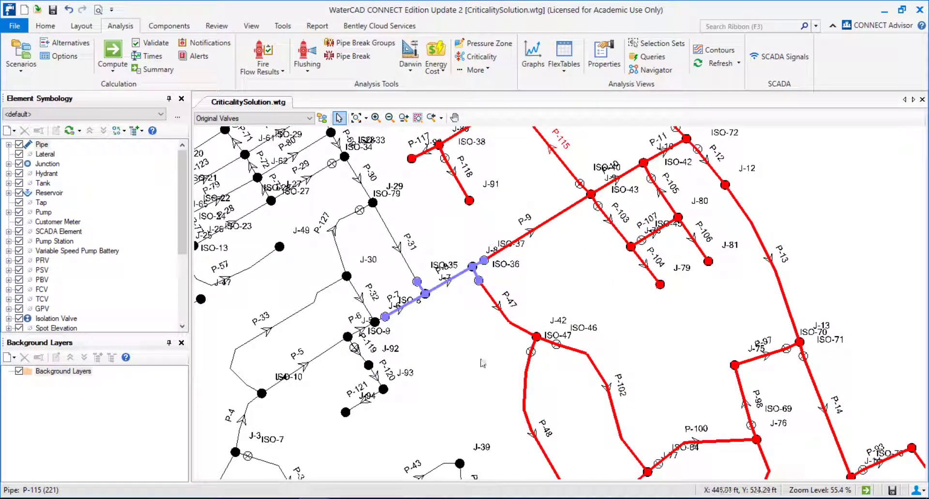
pyautogui.scroll(3, 474, 371)
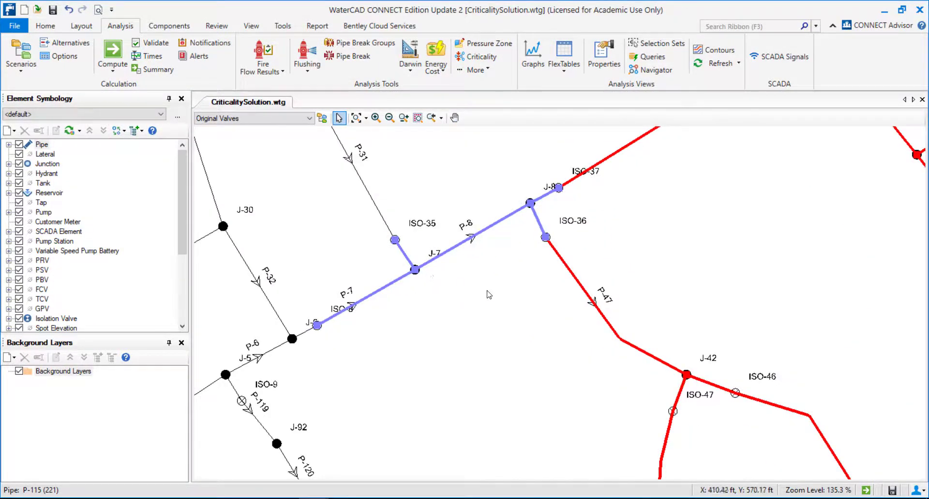
pyautogui.scroll(-2, 492, 304)
pyautogui.scroll(-1, 493, 306)
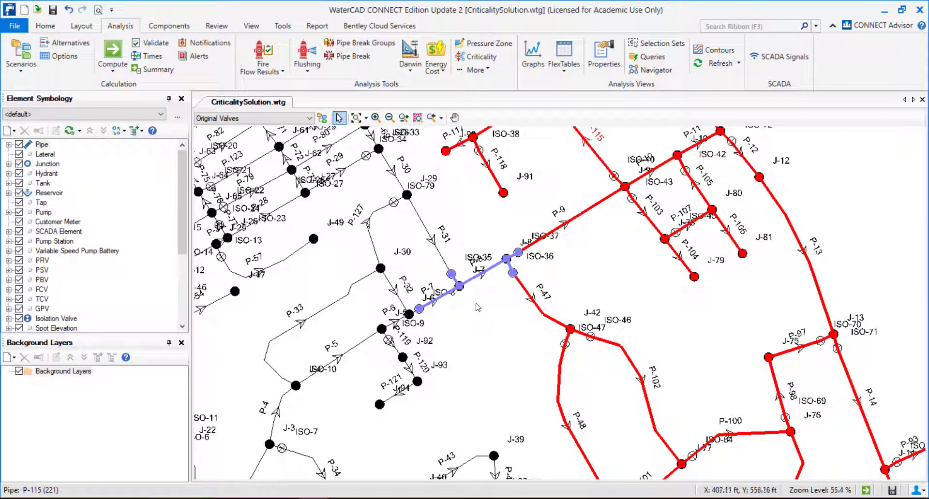
pyautogui.scroll(4, 460, 297)
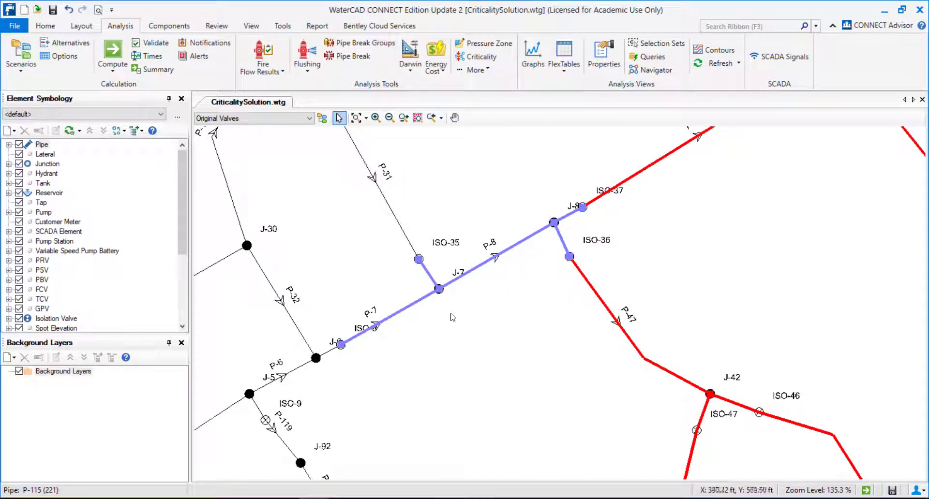
pyautogui.scroll(2, 441, 301)
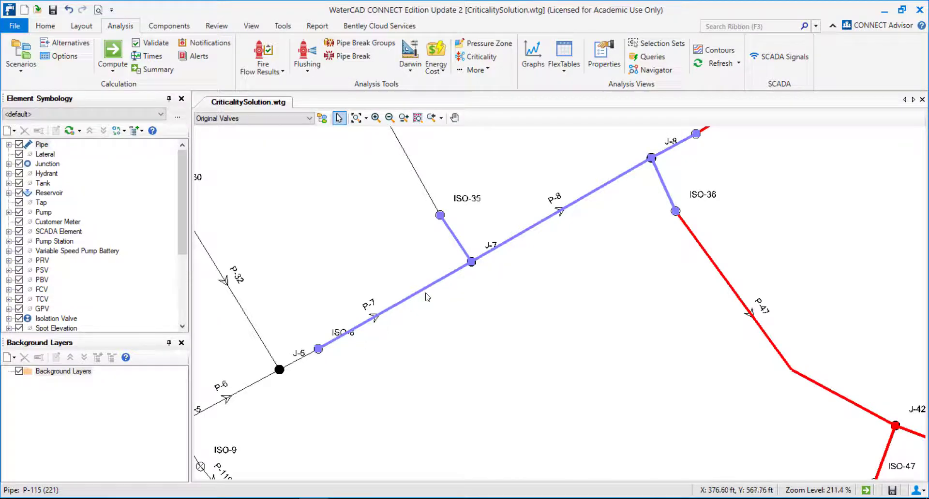
pyautogui.scroll(-3, 422, 303)
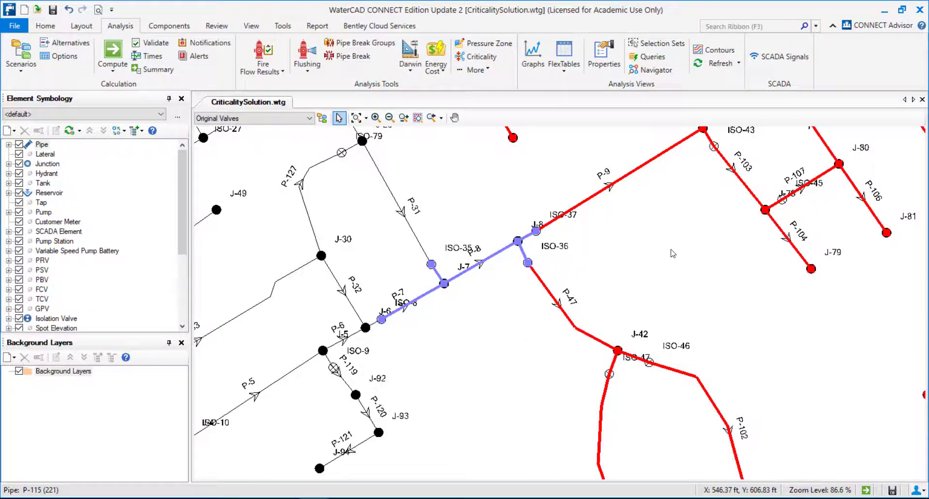
pyautogui.scroll(-4, 672, 249)
pyautogui.scroll(14, 654, 250)
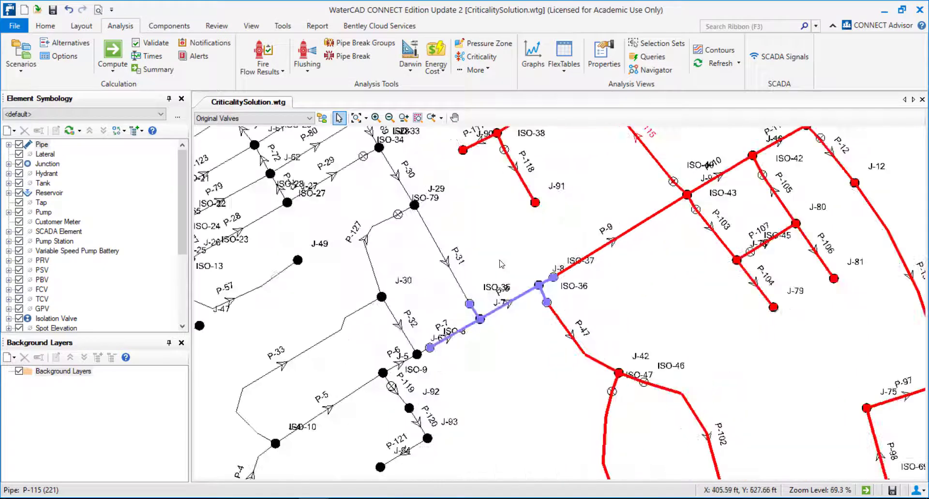
pyautogui.scroll(1, 484, 303)
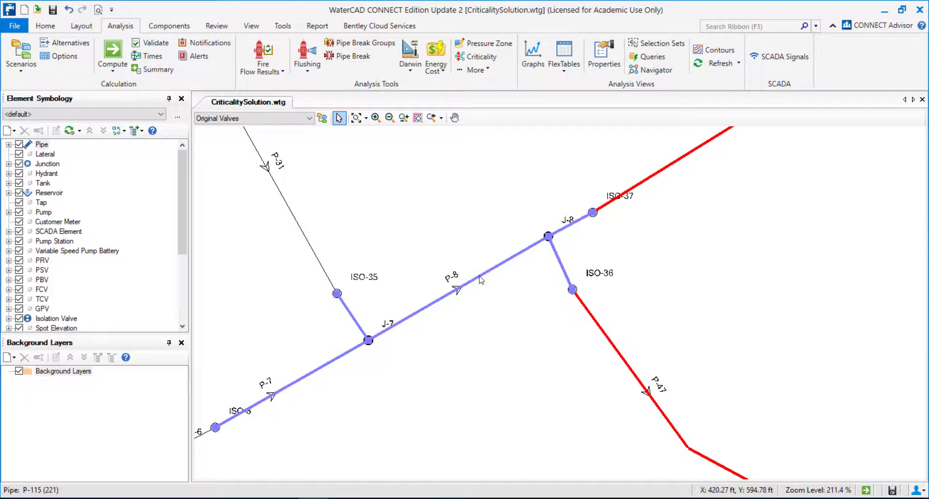
# Examine the outage area downstream of the isolated segment, including the loops around P-48, P-102 and J-42, against the whole network
pyautogui.scroll(-8, 477, 279)
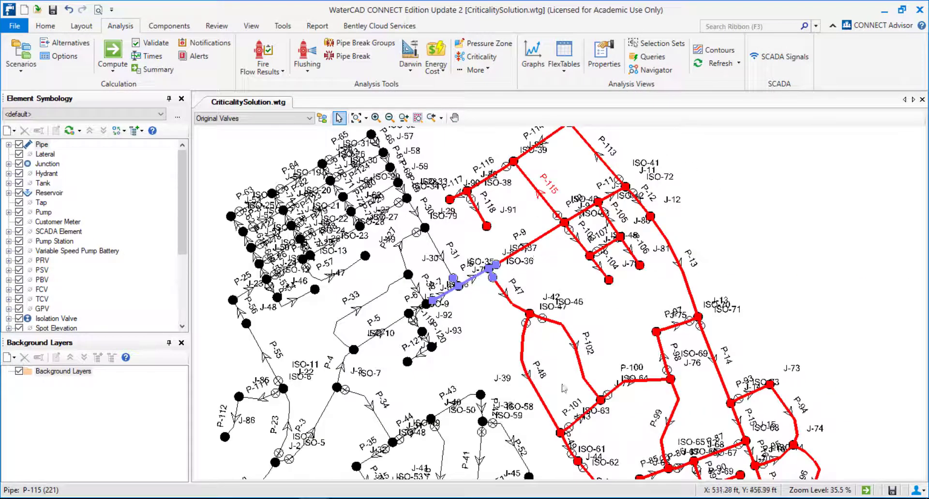
pyautogui.scroll(4, 496, 280)
pyautogui.scroll(-2, 460, 232)
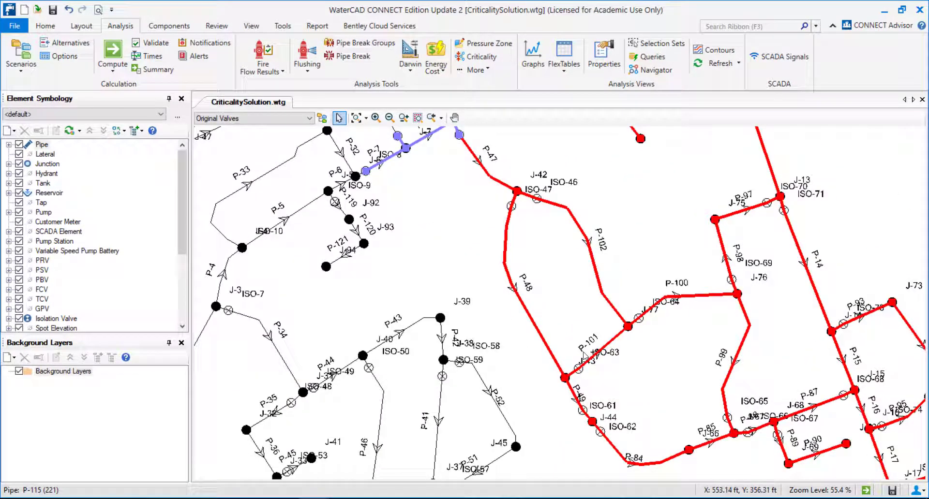
pyautogui.scroll(-2, 525, 319)
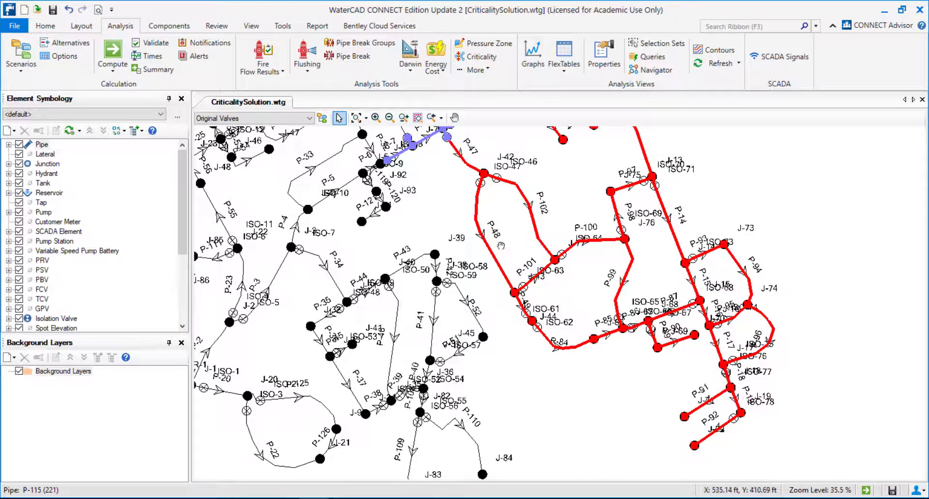
pyautogui.moveTo(504, 249); pyautogui.dragTo(492, 302)
pyautogui.scroll(-1, 497, 308)
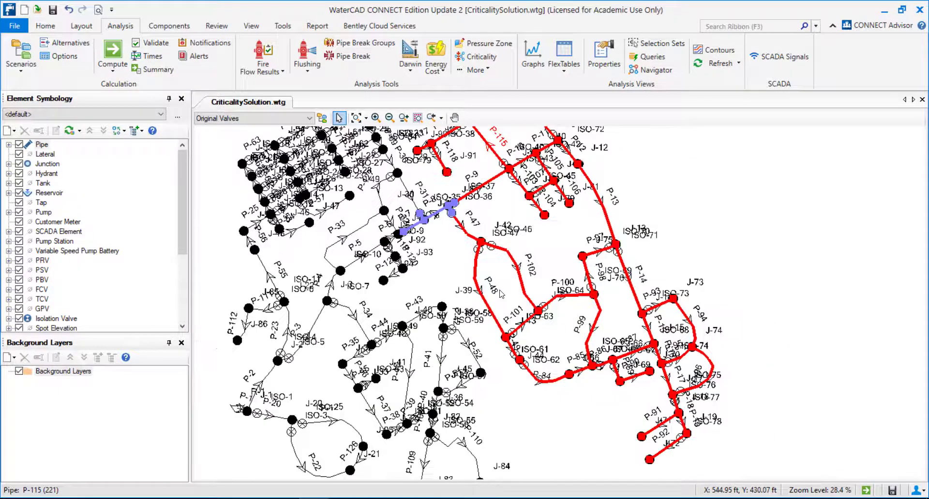
pyautogui.scroll(3, 492, 366)
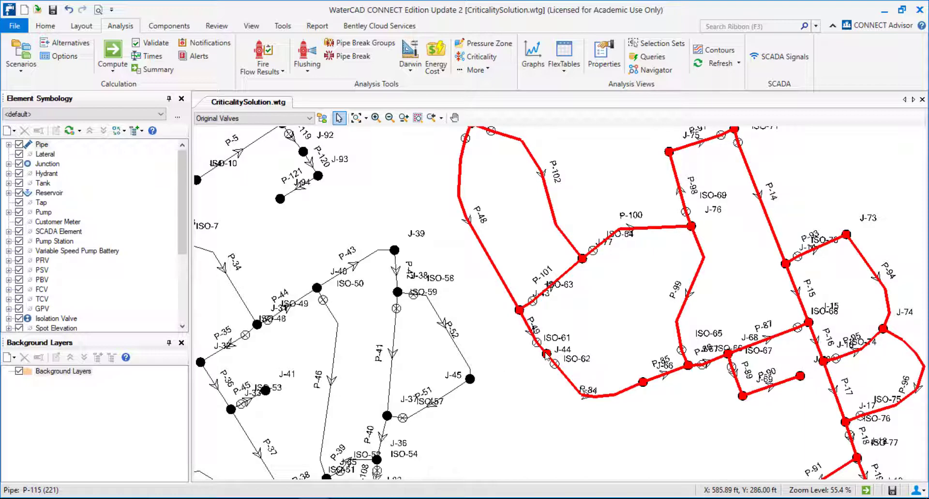
pyautogui.scroll(-3, 499, 373)
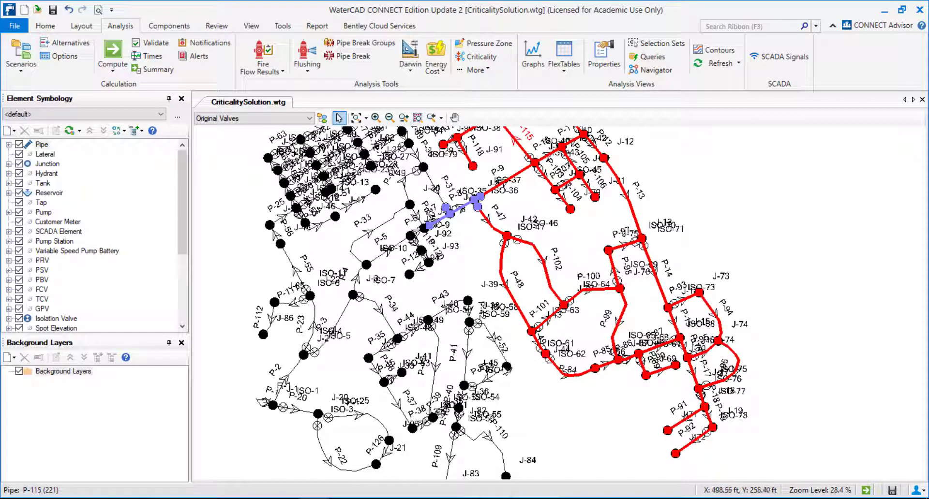
pyautogui.scroll(2, 512, 265)
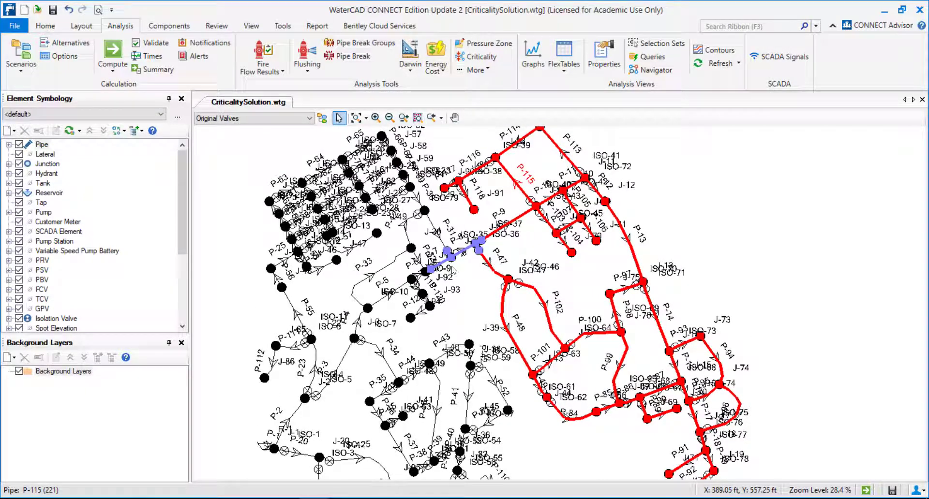
pyautogui.scroll(3, 475, 249)
pyautogui.scroll(-4, 478, 266)
pyautogui.scroll(-1, 563, 290)
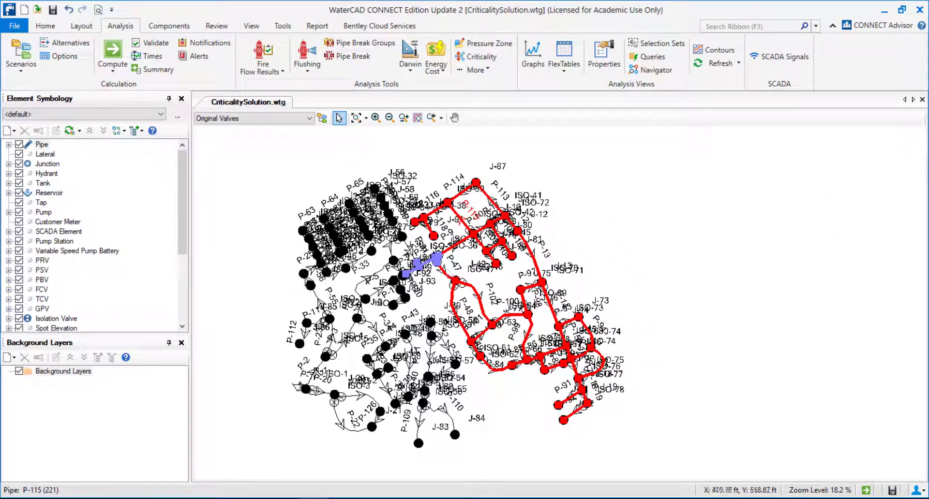
# Bring back the Criticality results and list all outage segments for comparison
pyautogui.click(313, 498)
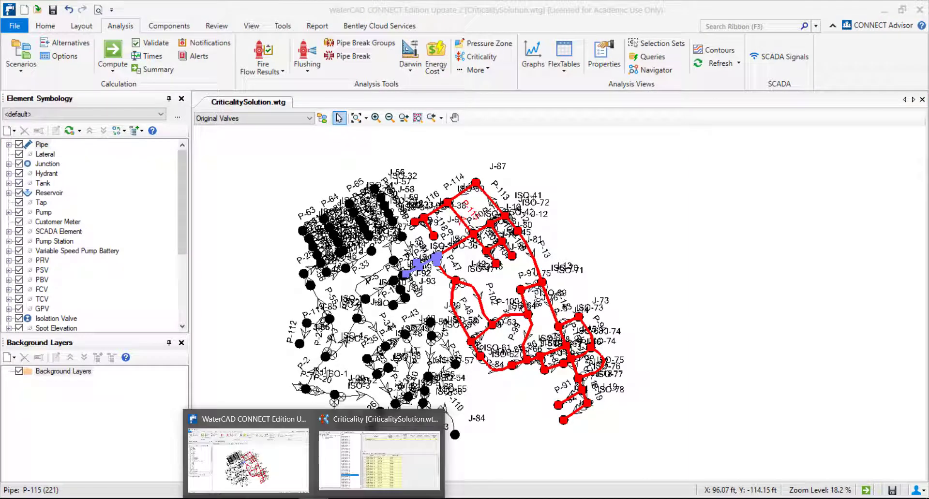
pyautogui.click(368, 456)
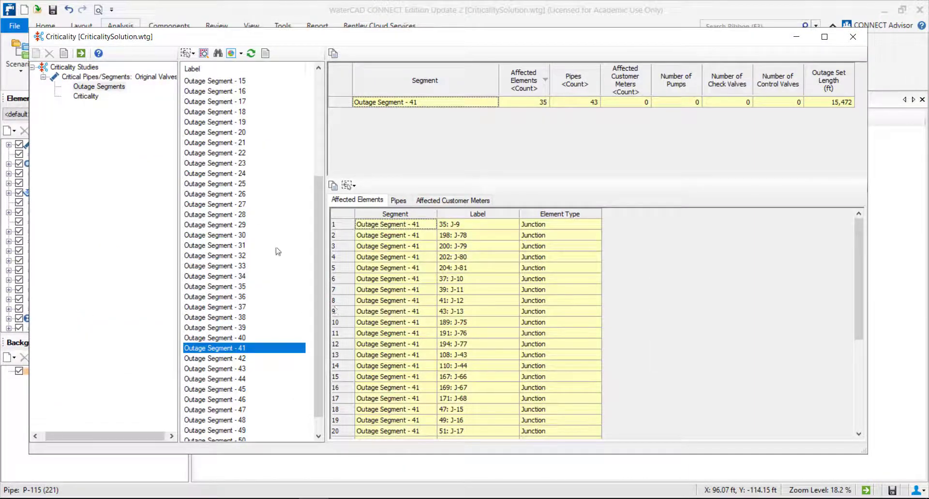
pyautogui.scroll(5, 252, 117)
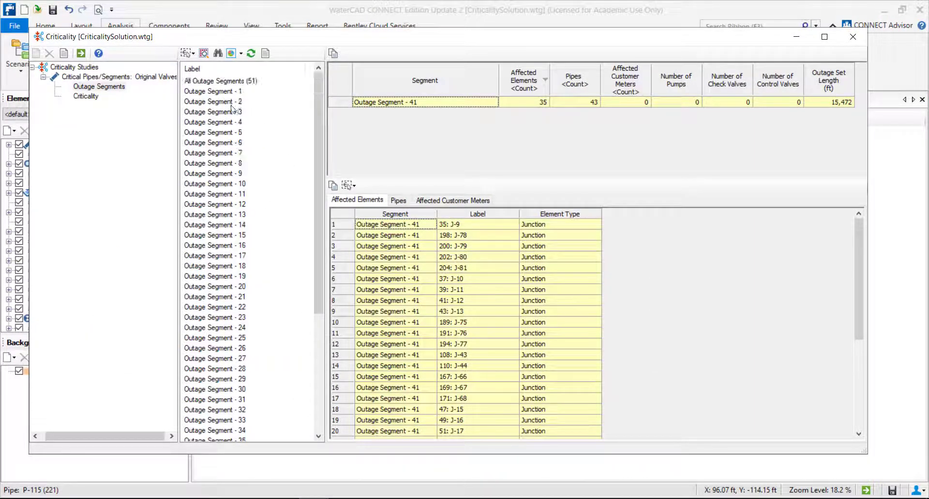
pyautogui.click(226, 83)
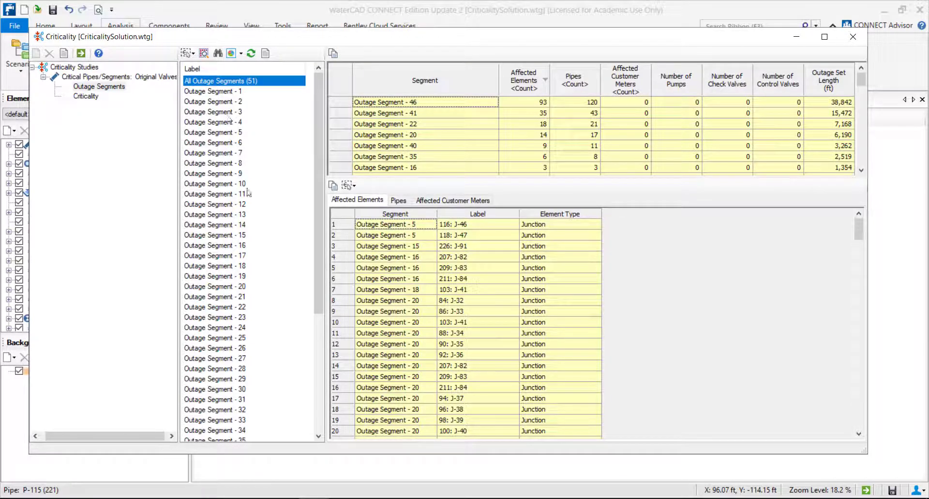
# Show only Outage Segment - 41 and review its full list of affected elements
pyautogui.scroll(-4, 227, 380)
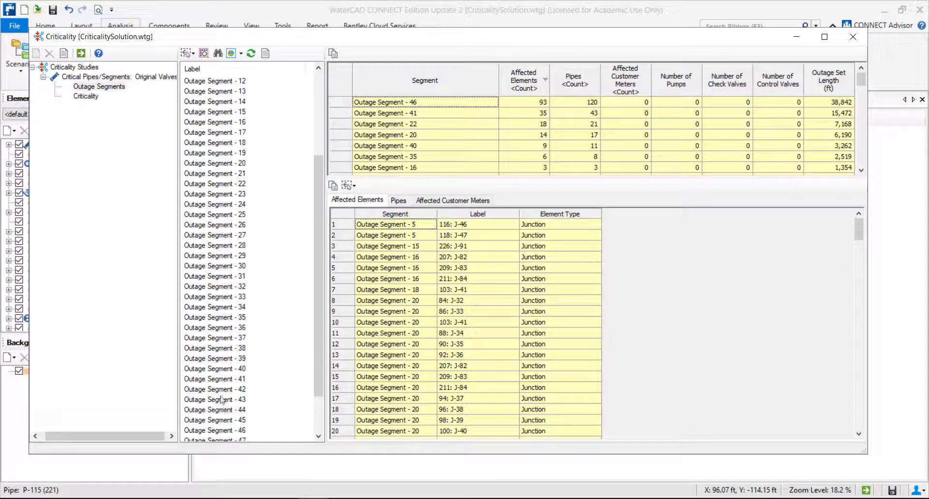
pyautogui.click(222, 381)
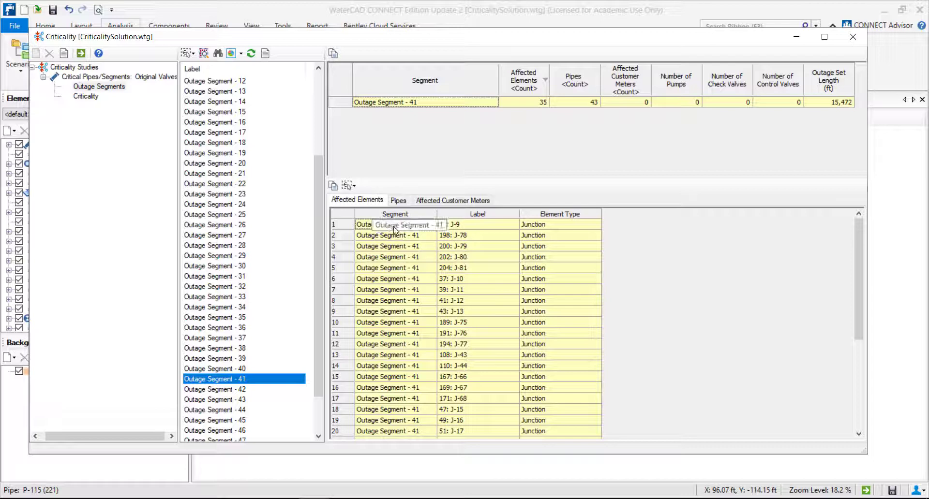
pyautogui.scroll(-5, 542, 276)
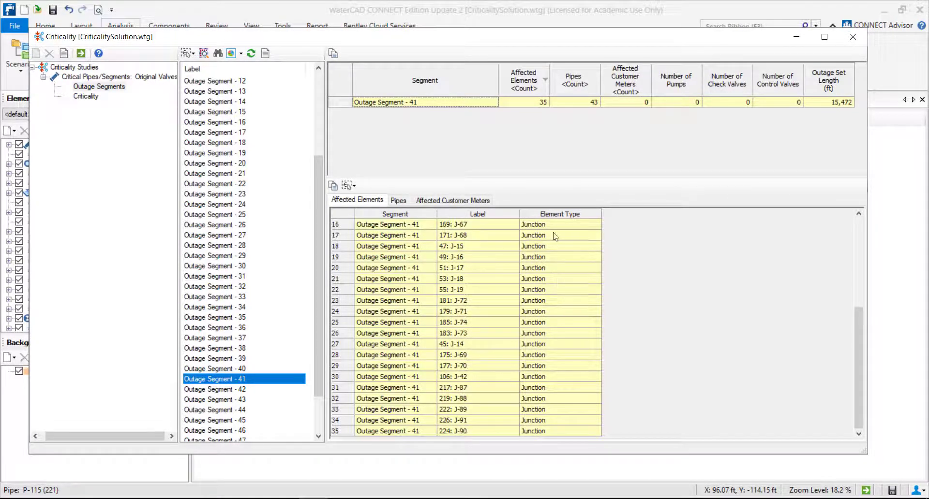
pyautogui.scroll(5, 437, 250)
# Review the full list of pipes in Outage Segment - 41, including their partial flags, end nodes and lengths
pyautogui.click(398, 200)
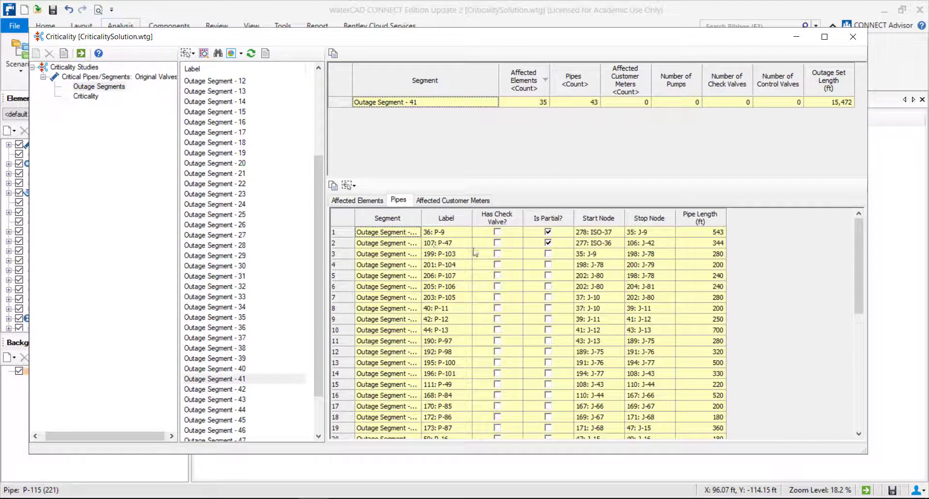
pyautogui.scroll(-8, 413, 254)
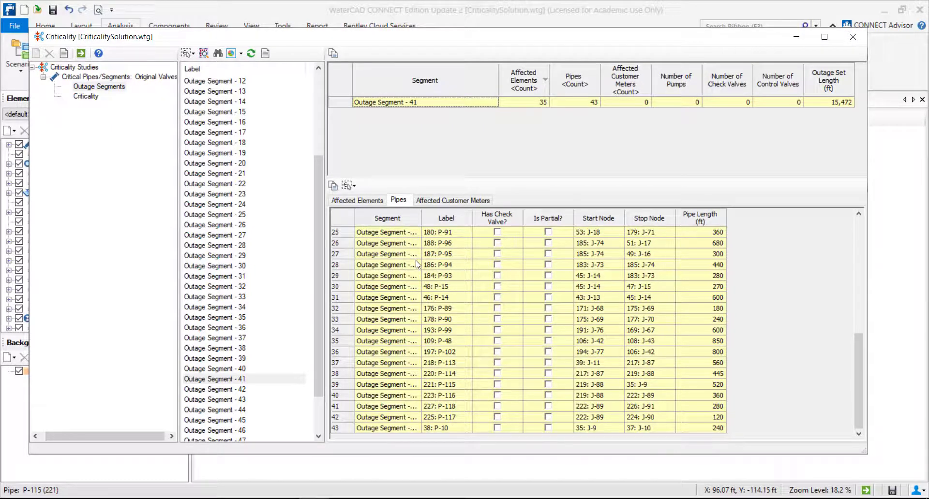
pyautogui.scroll(8, 417, 264)
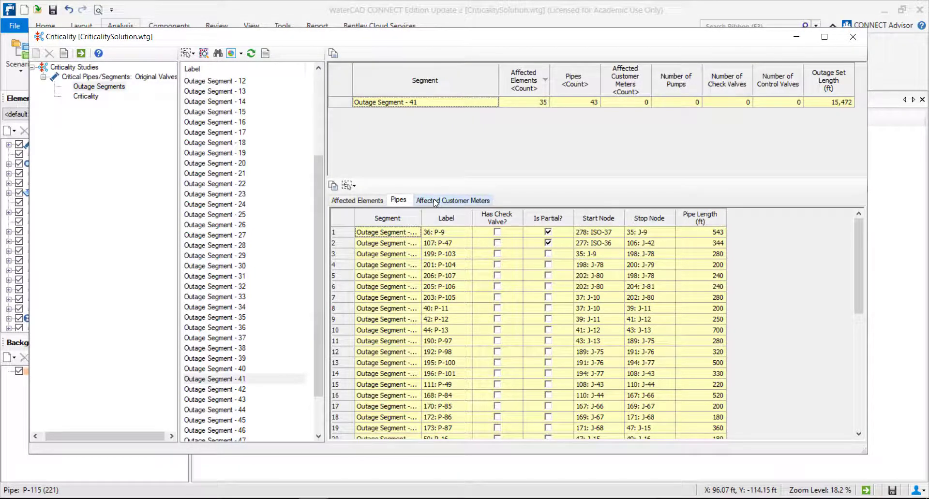
# Check the affected customer meters of Outage Segment - 41, and compute the Criticality results without running the hydraulic engine
pyautogui.click(436, 201)
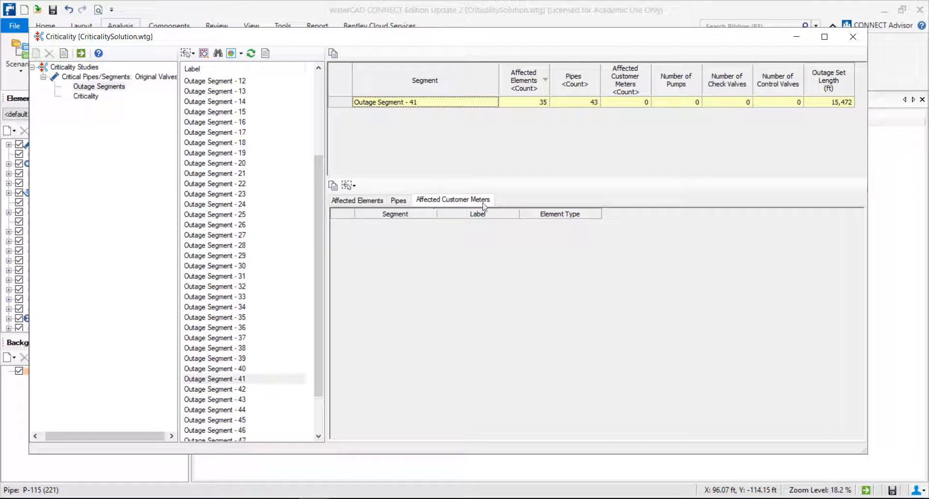
pyautogui.click(87, 99)
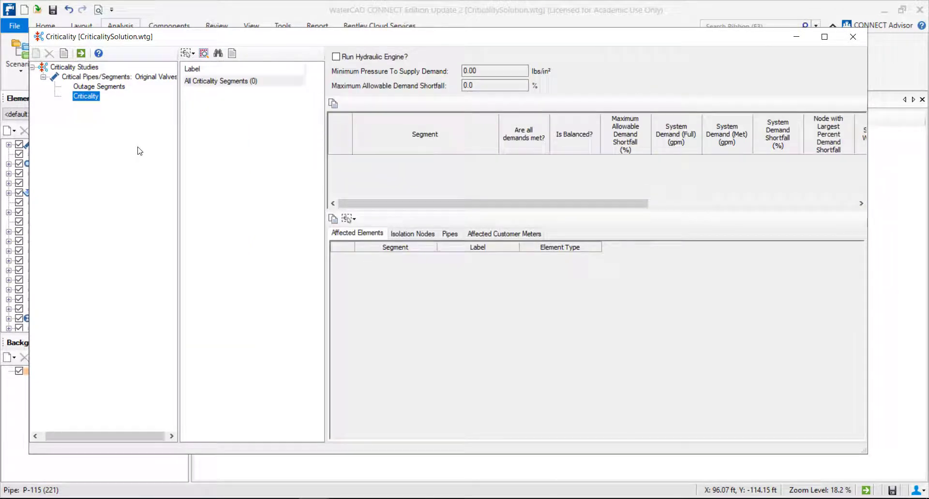
pyautogui.click(81, 55)
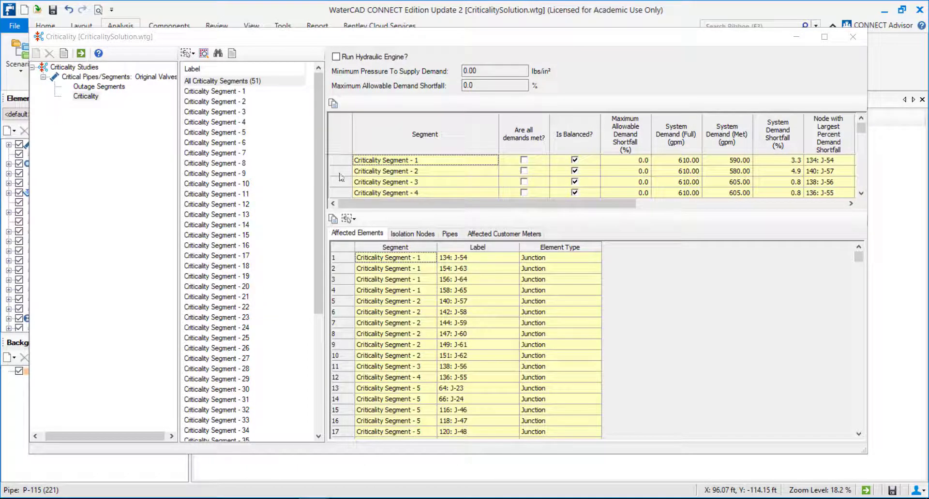
pyautogui.click(585, 204)
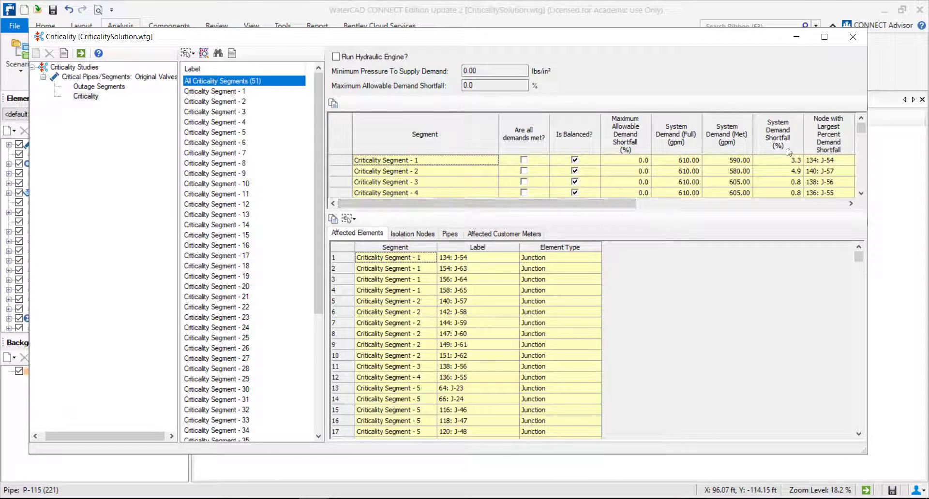
# Sort the criticality segments by descending System Demand Shortfall, with the results table enlarged and the Criticality Segment - 46 row selected
pyautogui.click(770, 134)
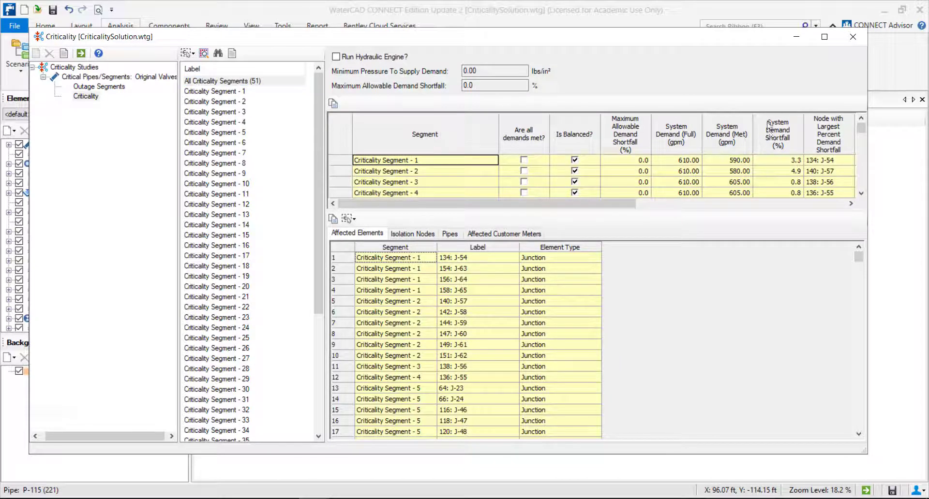
pyautogui.rightClick(768, 138)
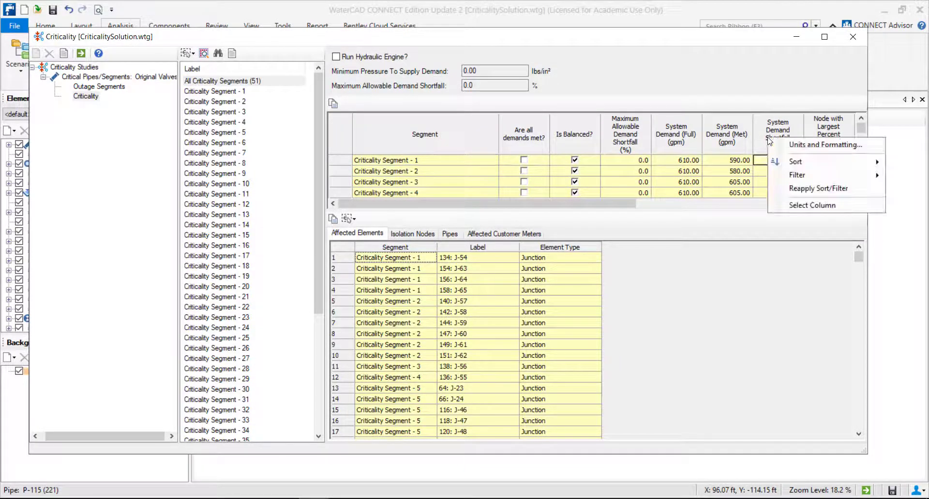
pyautogui.moveTo(792, 167)
pyautogui.click(696, 176)
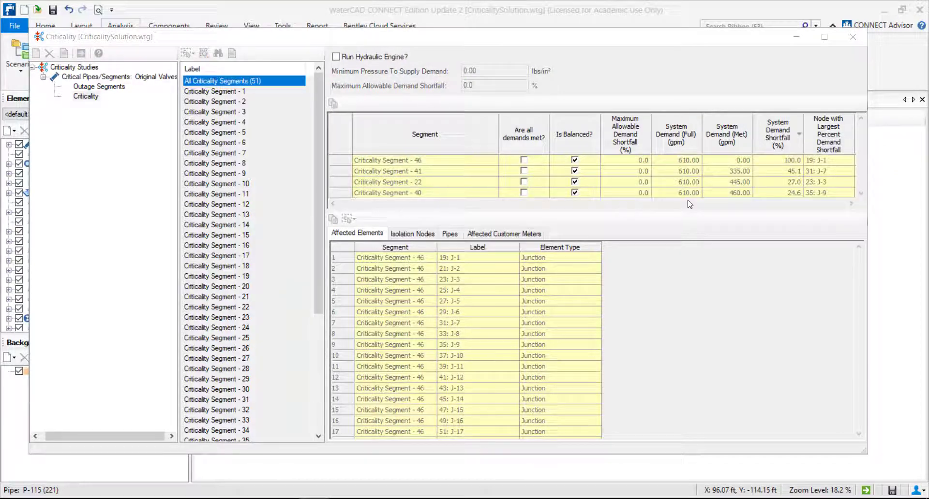
pyautogui.moveTo(676, 212); pyautogui.dragTo(676, 282)
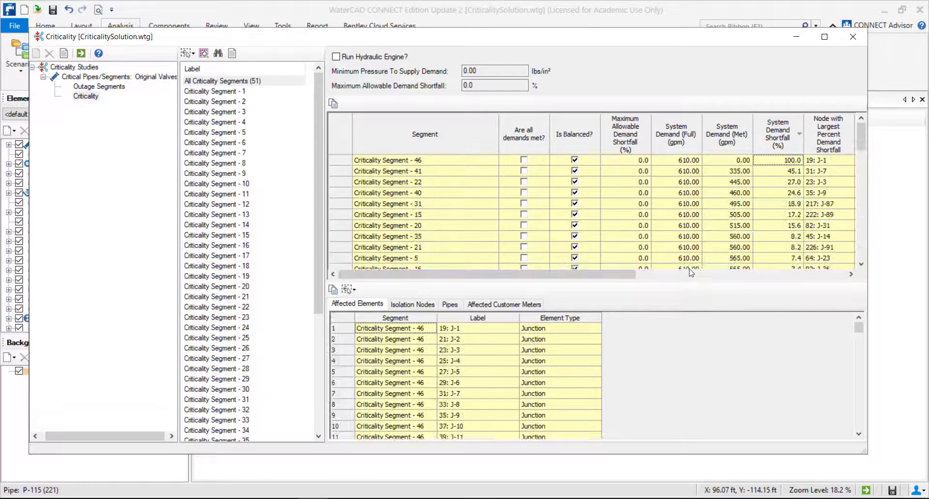
pyautogui.click(335, 163)
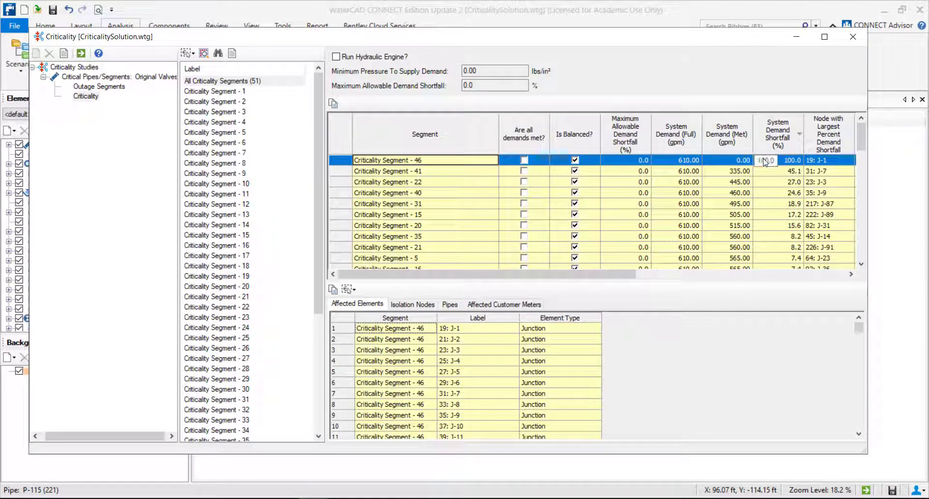
# Enable Run Hydraulic Engine for the criticality analysis and recompute the study
pyautogui.click(88, 97)
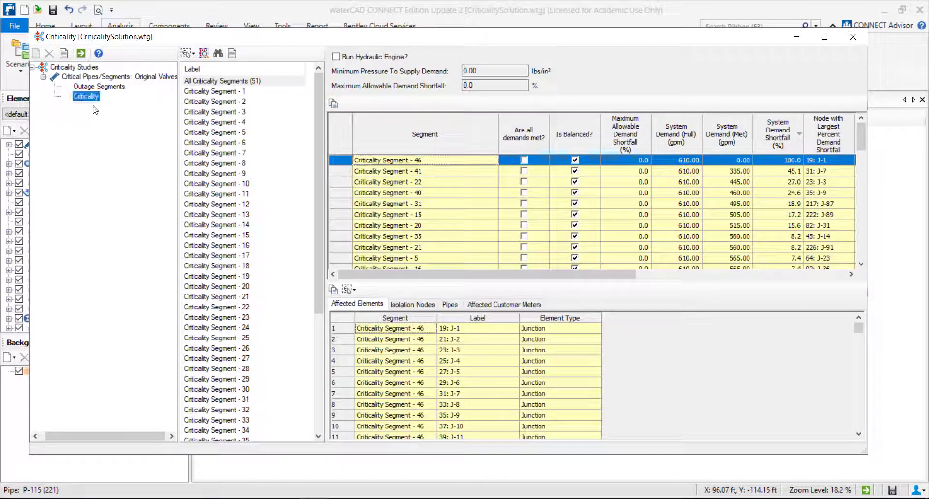
pyautogui.click(336, 57)
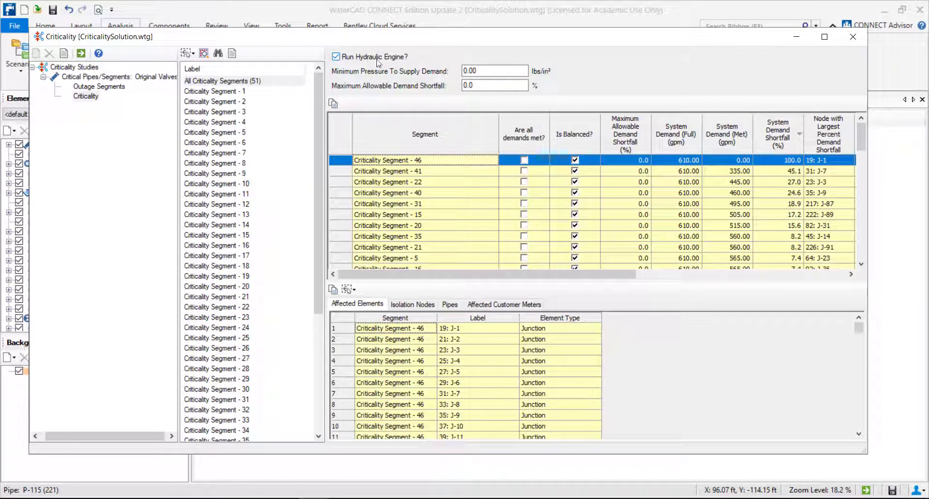
pyautogui.click(80, 54)
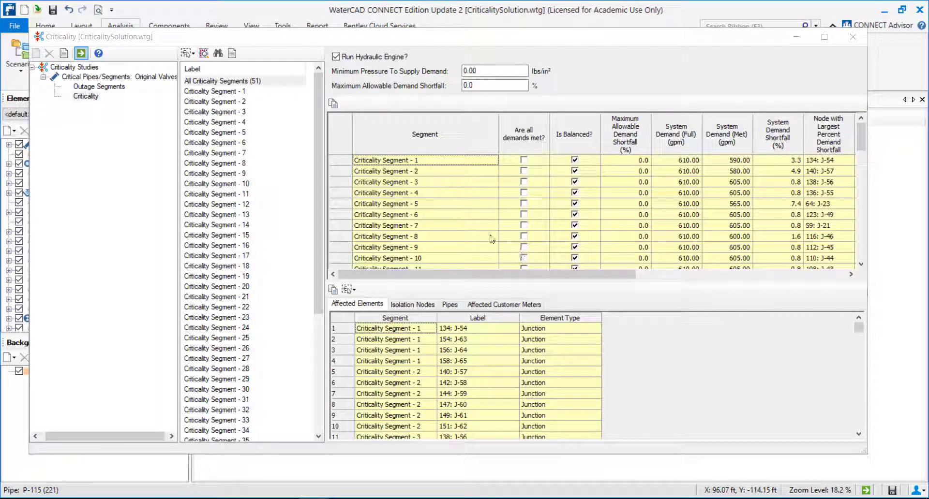
# Sort the recomputed segments by descending System Demand Shortfall and select the Criticality Segment - 46 row
pyautogui.rightClick(774, 135)
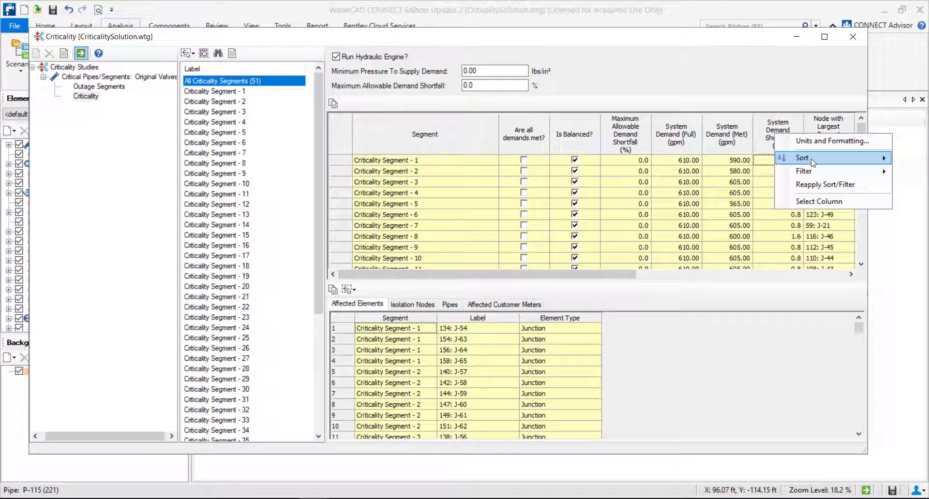
pyautogui.moveTo(812, 158)
pyautogui.click(746, 173)
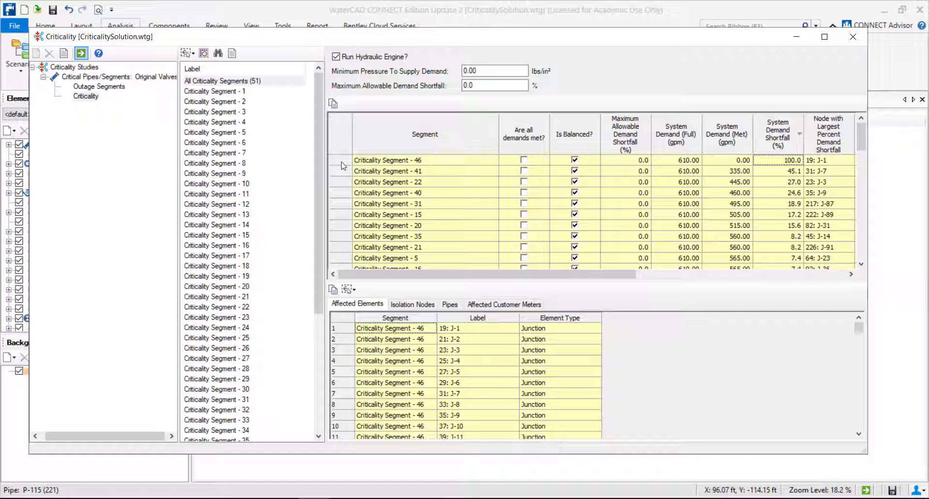
pyautogui.moveTo(342, 166); pyautogui.dragTo(344, 183)
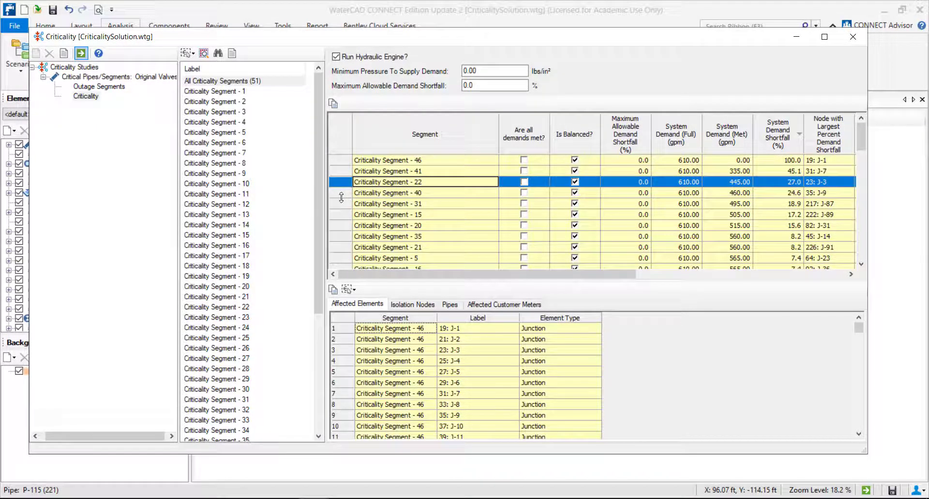
pyautogui.click(338, 160)
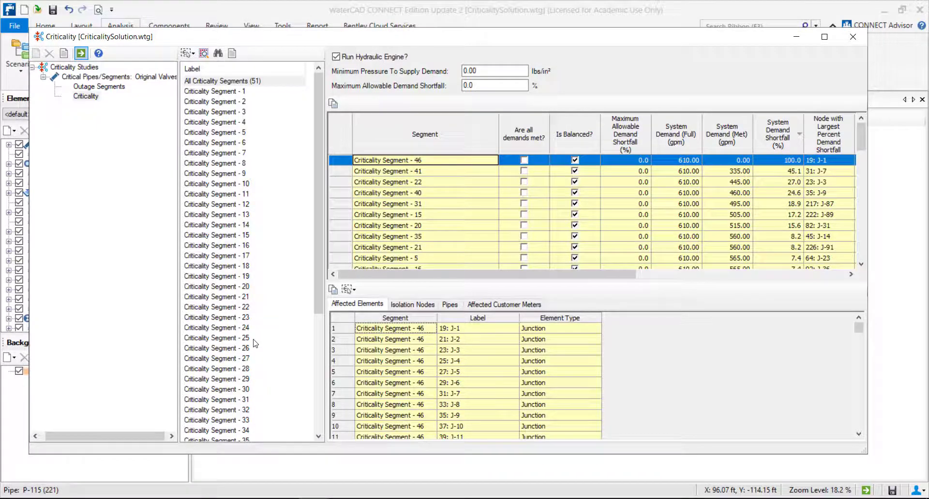
# Show only Criticality Segment - 46 and highlight it in the drawing to examine its pipes near reservoir R-1 against the whole network
pyautogui.scroll(-5, 247, 339)
pyautogui.click(208, 380)
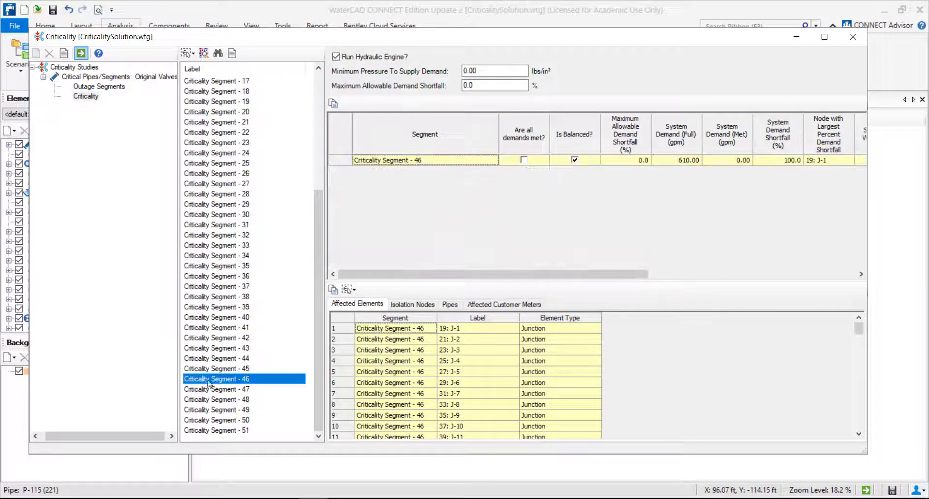
pyautogui.moveTo(227, 37); pyautogui.dragTo(311, 56)
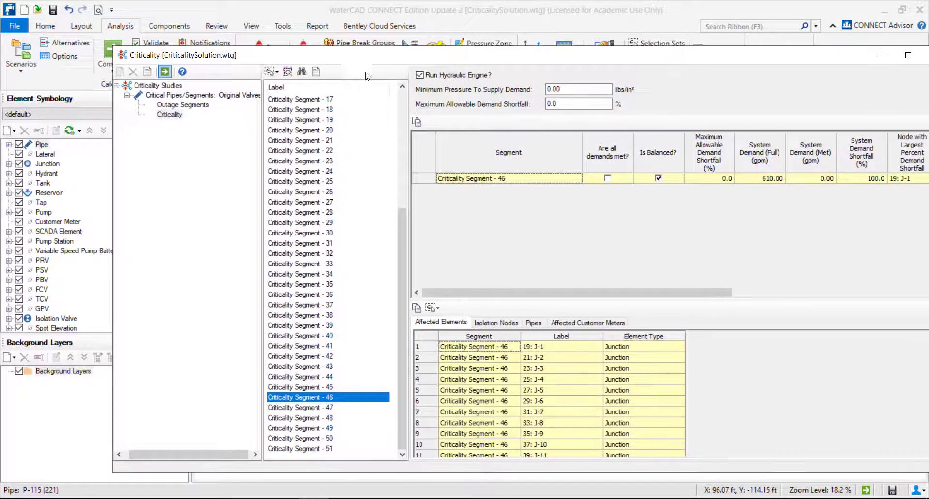
pyautogui.click(288, 73)
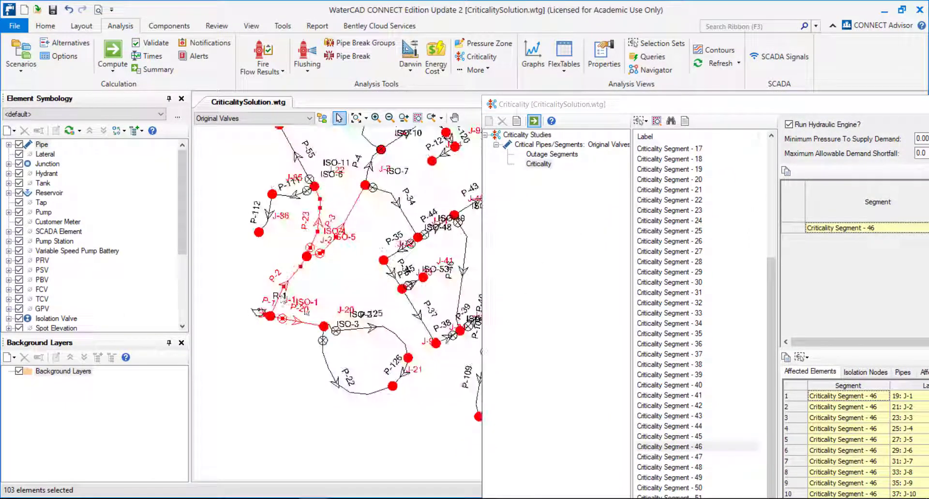
pyautogui.scroll(3, 326, 248)
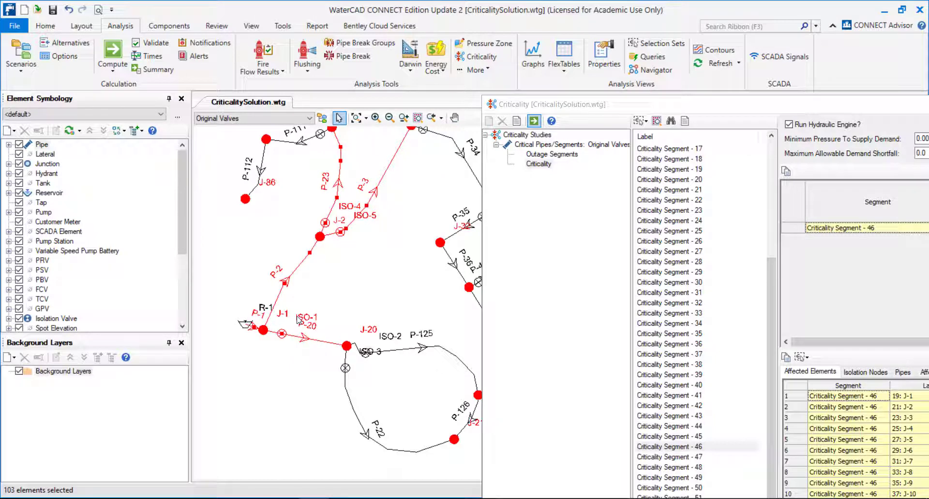
pyautogui.scroll(2, 251, 331)
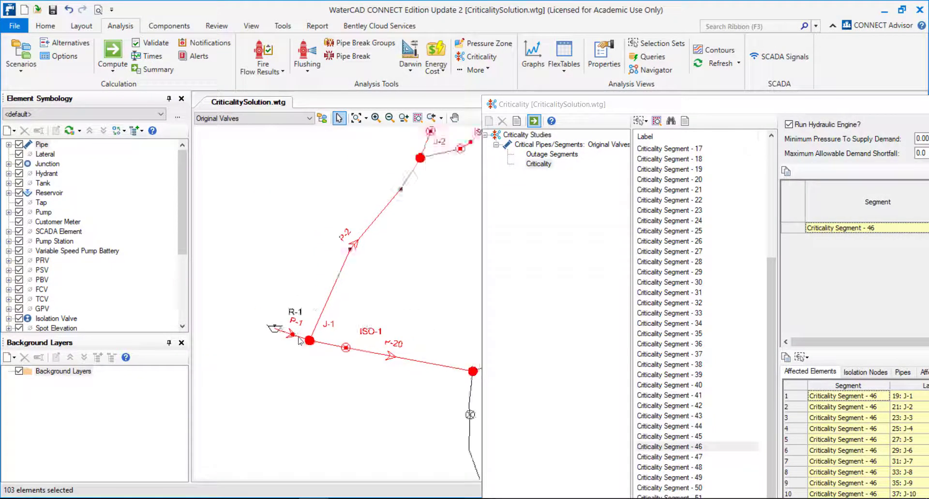
pyautogui.scroll(-4, 298, 340)
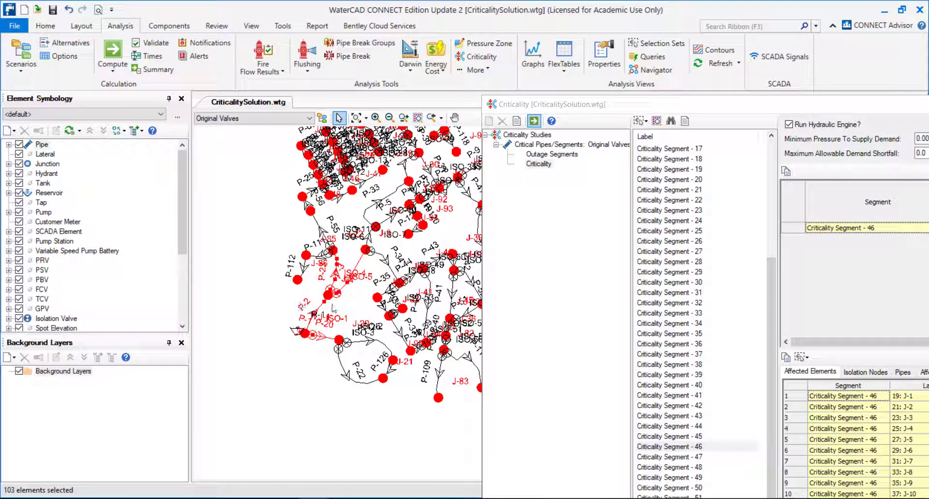
pyautogui.scroll(-3, 364, 331)
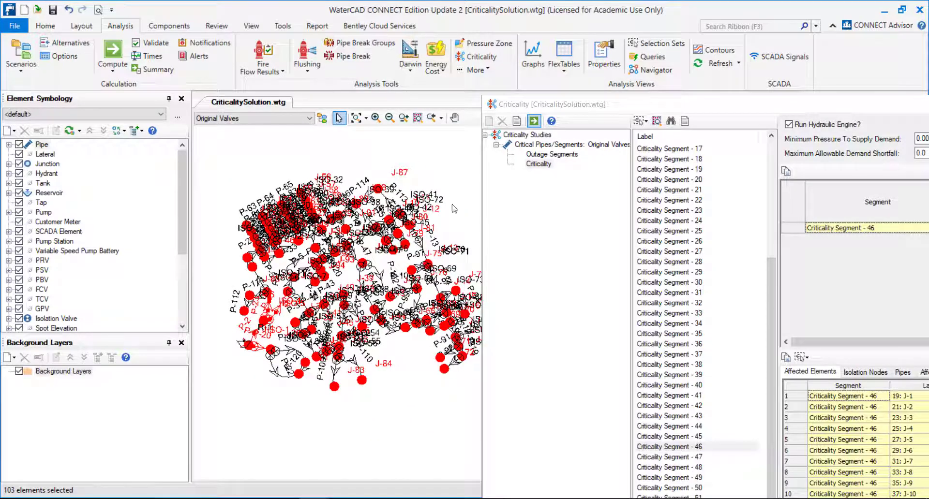
# Return to the full list of criticality segments and sort it by descending System Demand Shortfall
pyautogui.moveTo(656, 105); pyautogui.dragTo(224, 38)
pyautogui.scroll(9, 270, 242)
pyautogui.click(248, 83)
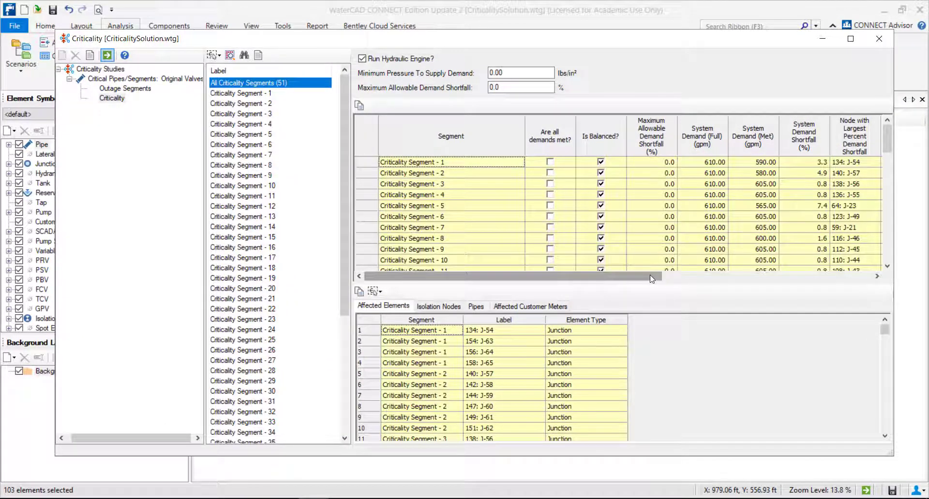
pyautogui.rightClick(799, 139)
pyautogui.moveTo(829, 162)
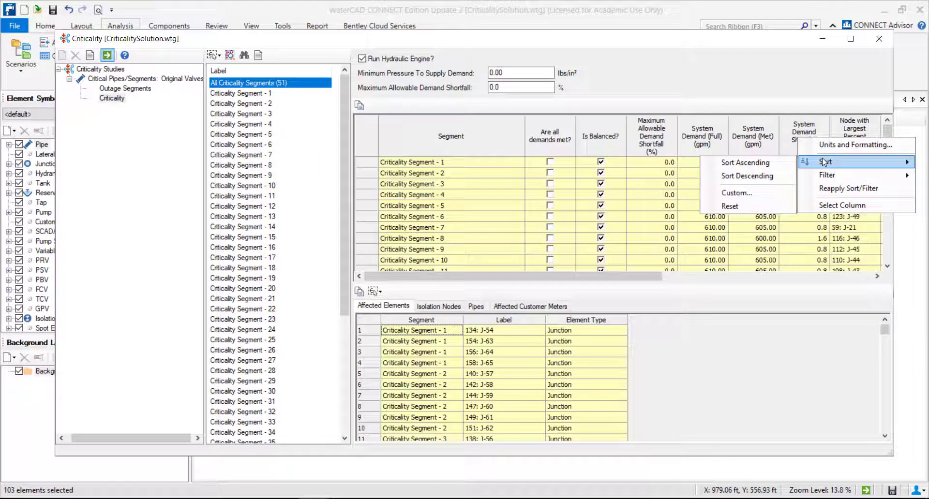
pyautogui.click(769, 175)
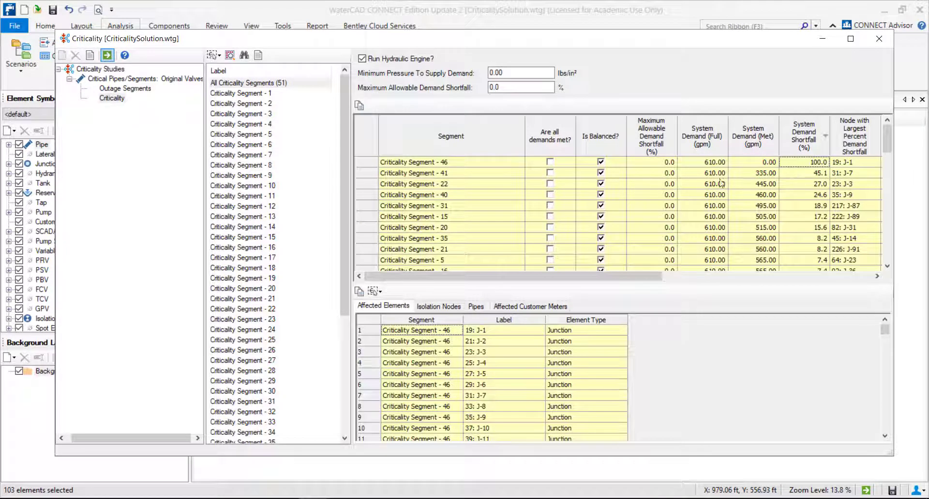
# Show only Criticality Segment - 41 and highlight it in the drawing to examine the area around P-7, P-31, P-9 and P-47
pyautogui.click(364, 173)
pyautogui.scroll(-5, 275, 300)
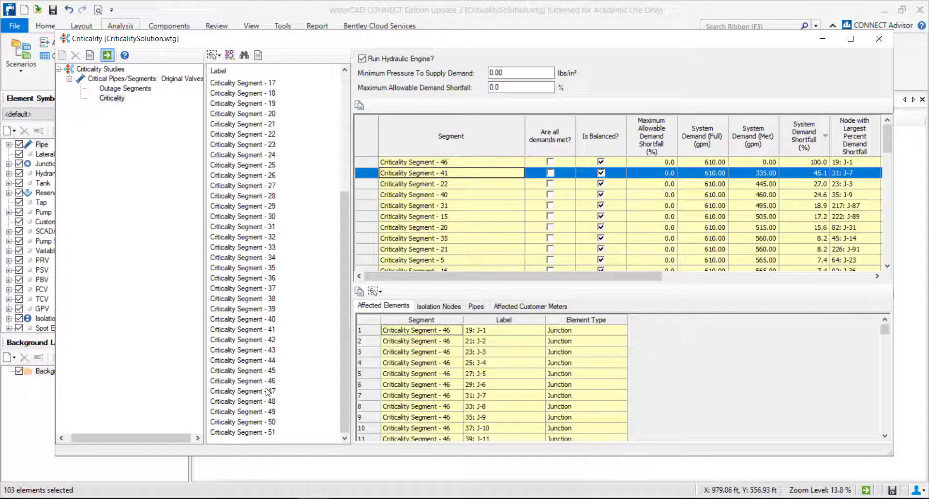
pyautogui.click(244, 330)
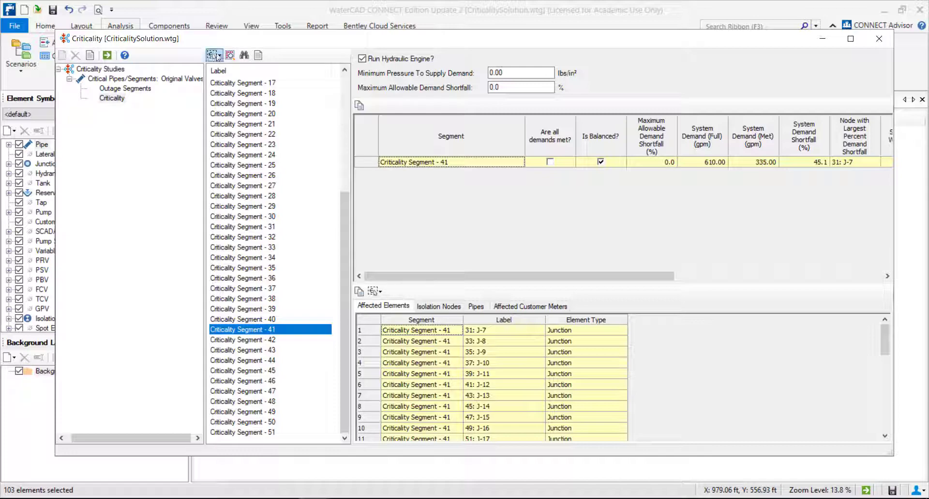
pyautogui.click(234, 56)
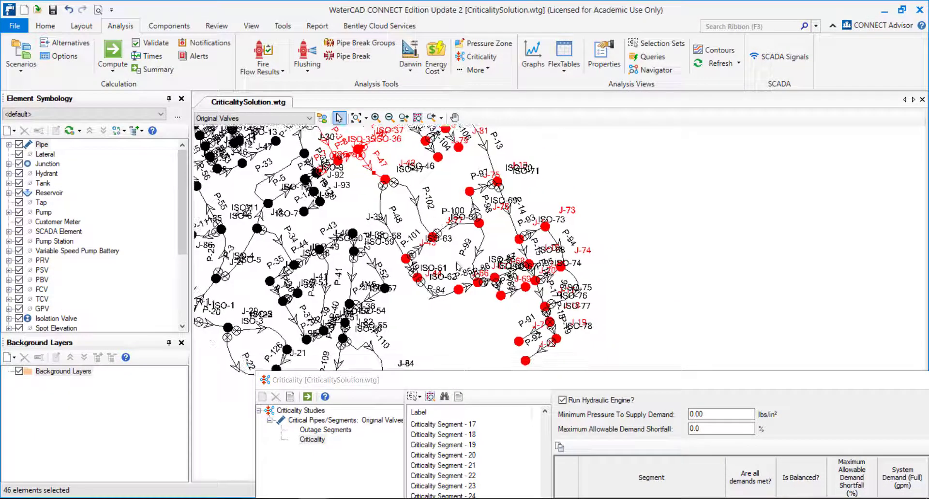
pyautogui.scroll(3, 432, 194)
pyautogui.scroll(-4, 377, 219)
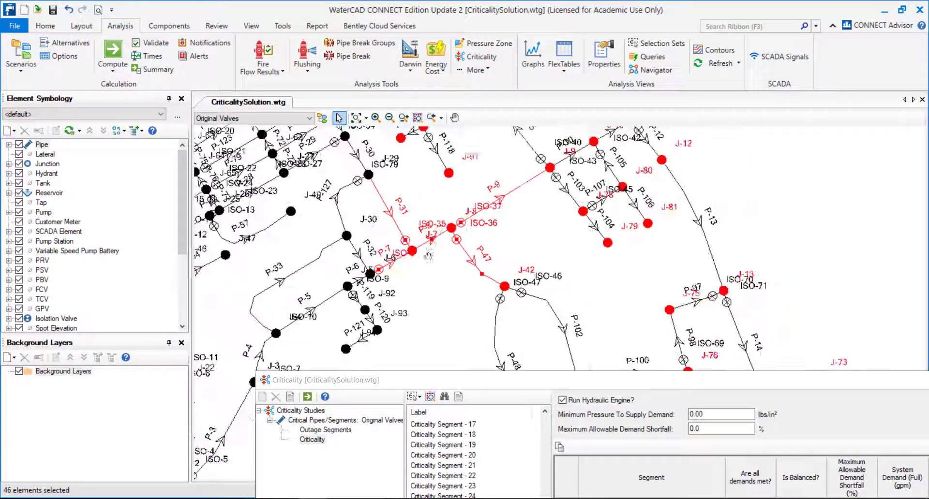
# List all criticality segments again and close the Criticality window
pyautogui.doubleClick(425, 380)
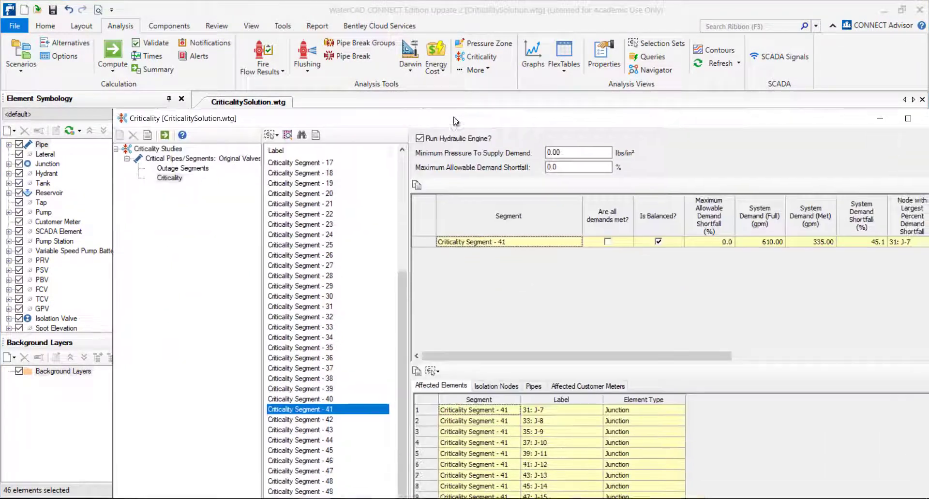
pyautogui.scroll(6, 310, 235)
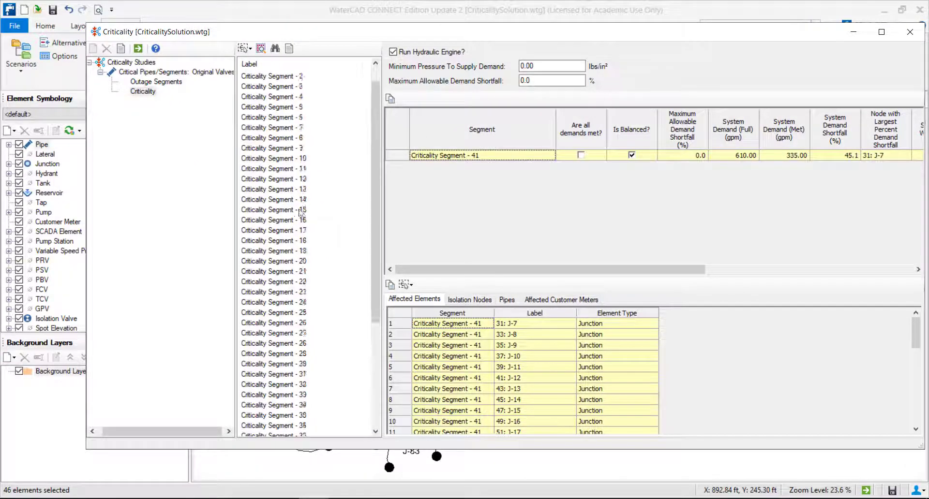
pyautogui.click(262, 77)
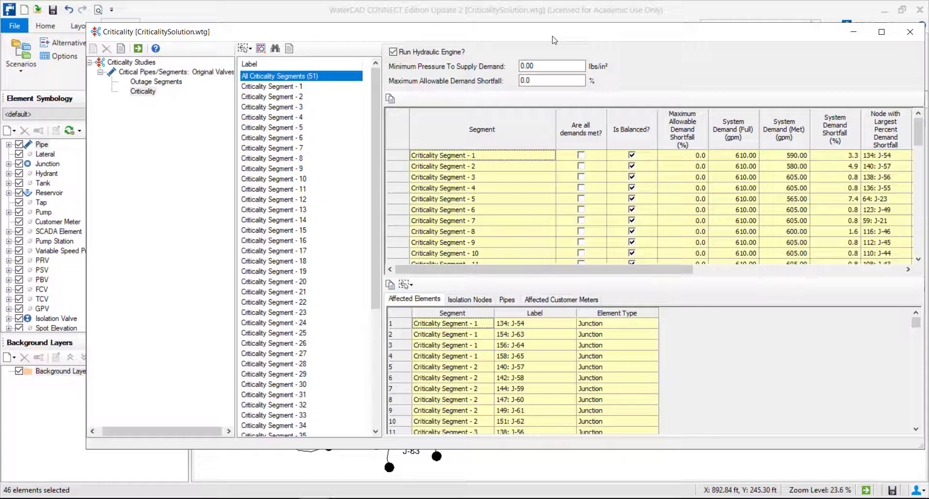
pyautogui.moveTo(552, 35); pyautogui.dragTo(504, 39)
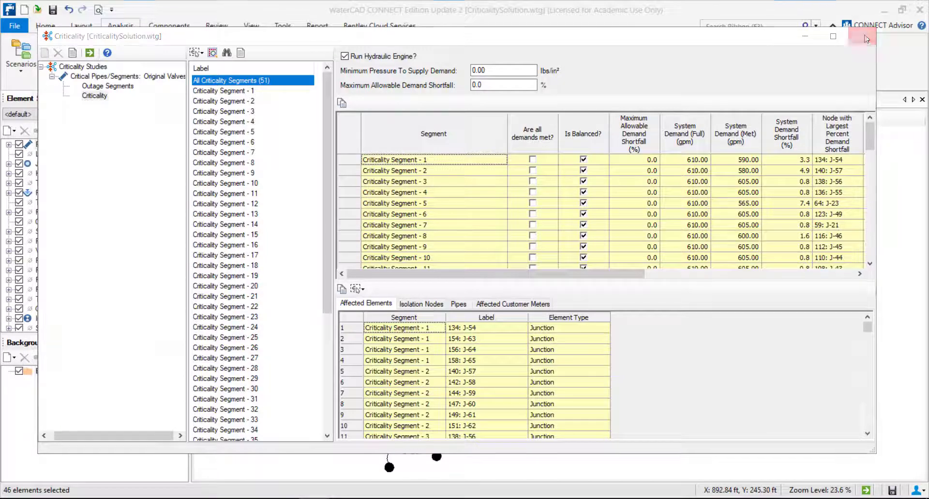
pyautogui.click(861, 36)
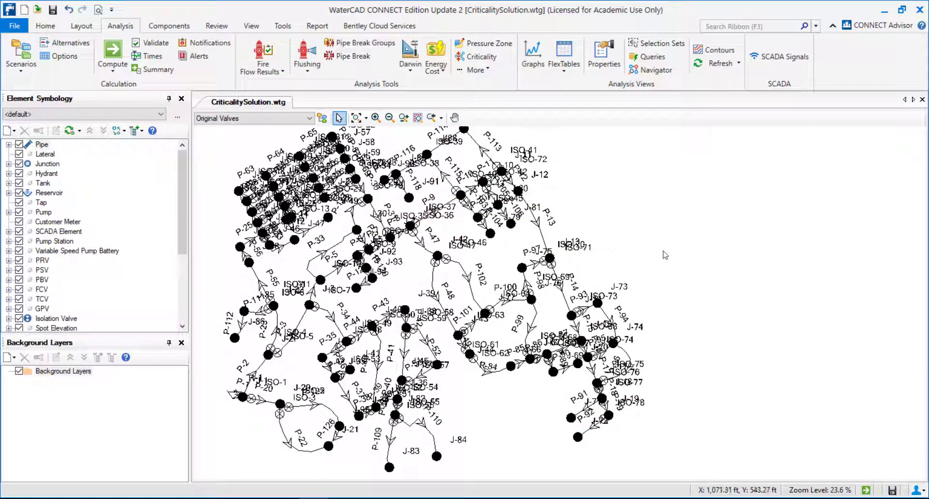
# Examine the pipes and isolation valves around J-7, J-8 and J-42 against the whole network
pyautogui.scroll(-1, 648, 255)
pyautogui.moveTo(645, 257); pyautogui.dragTo(649, 269)
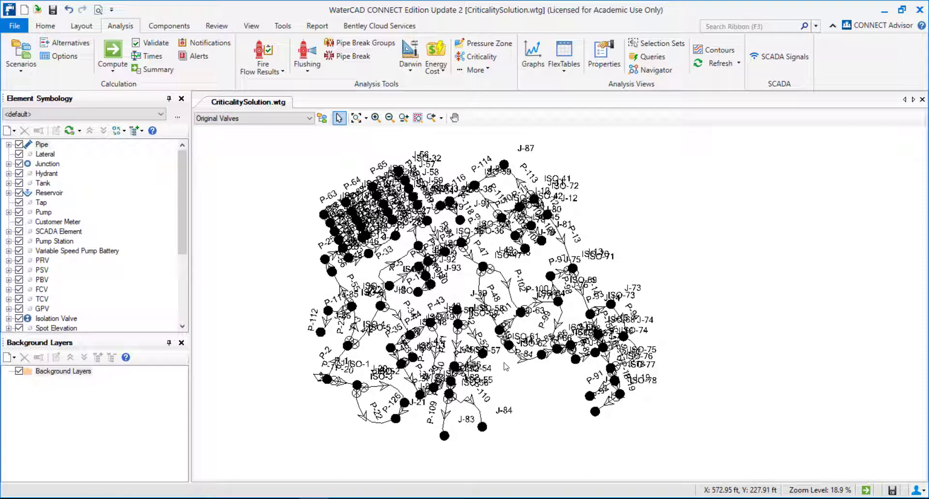
pyautogui.scroll(7, 467, 235)
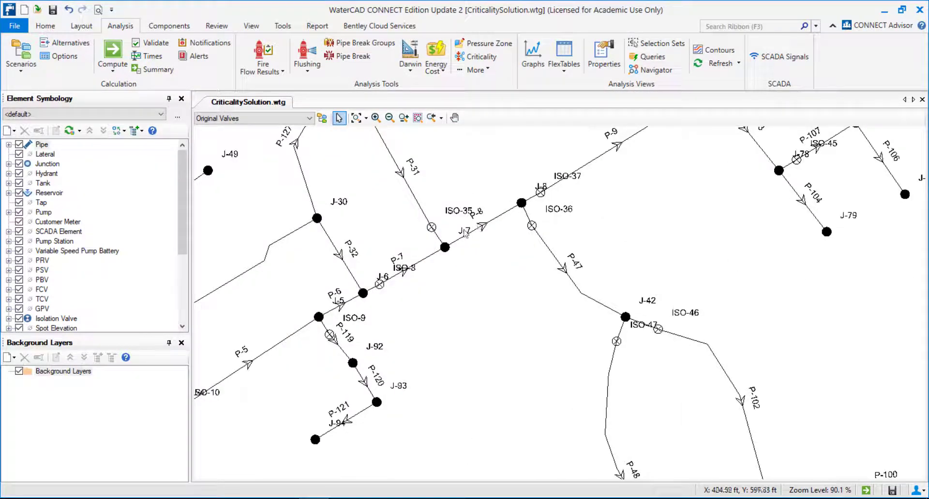
pyautogui.scroll(-1, 472, 232)
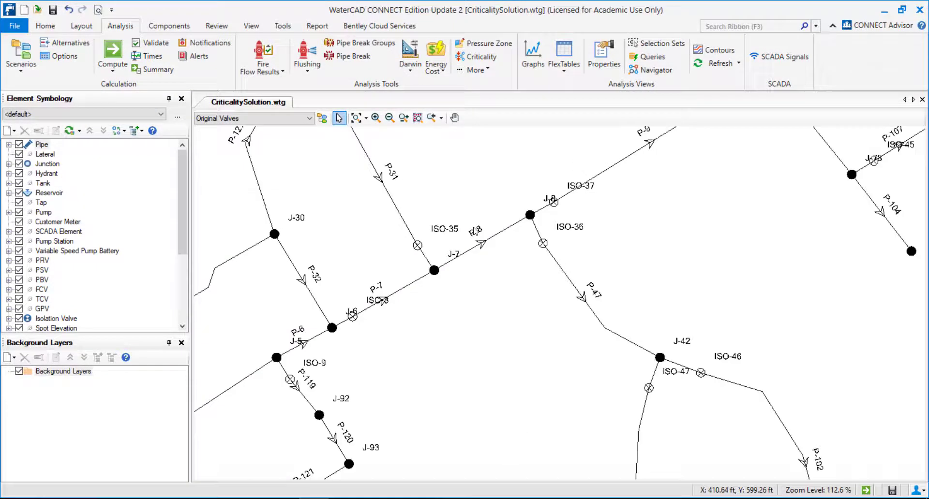
pyautogui.scroll(3, 473, 228)
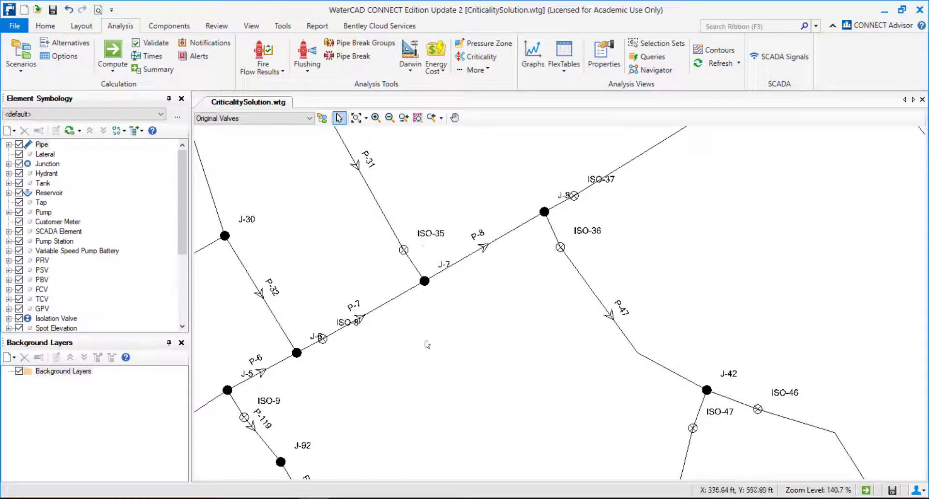
pyautogui.scroll(-9, 462, 348)
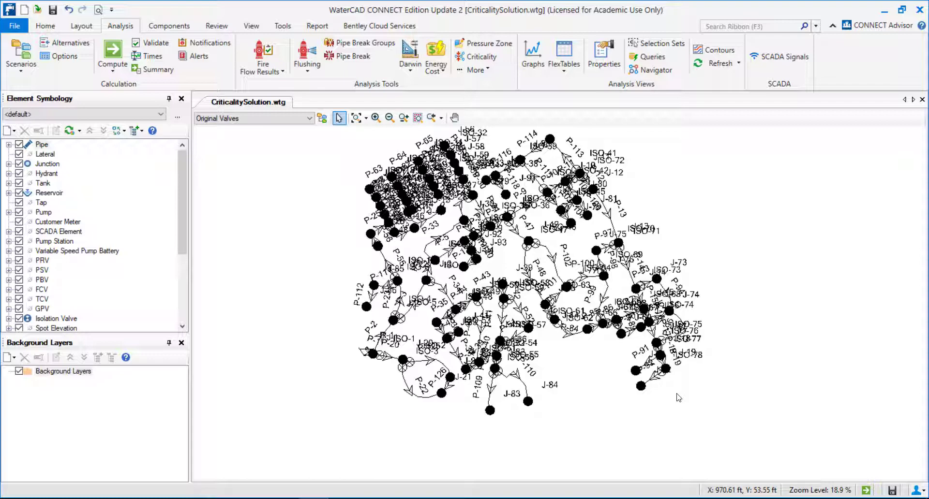
pyautogui.scroll(3, 542, 320)
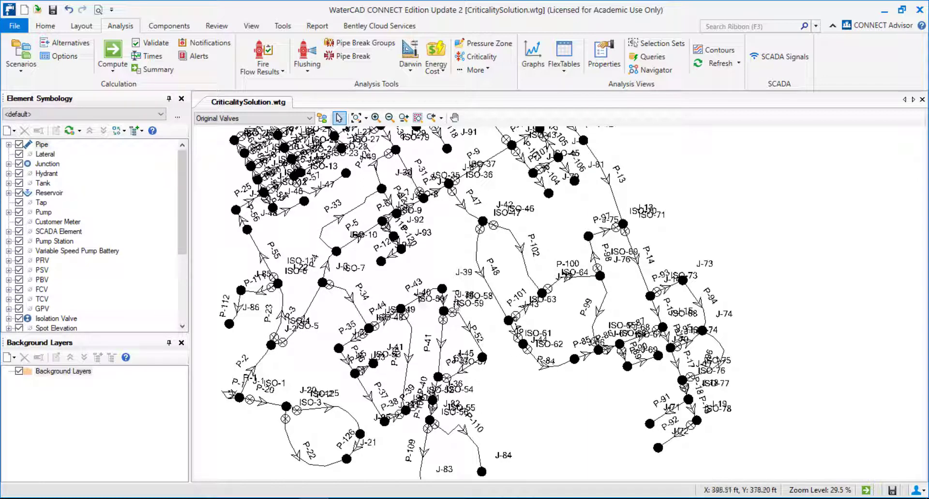
pyautogui.scroll(-1, 560, 315)
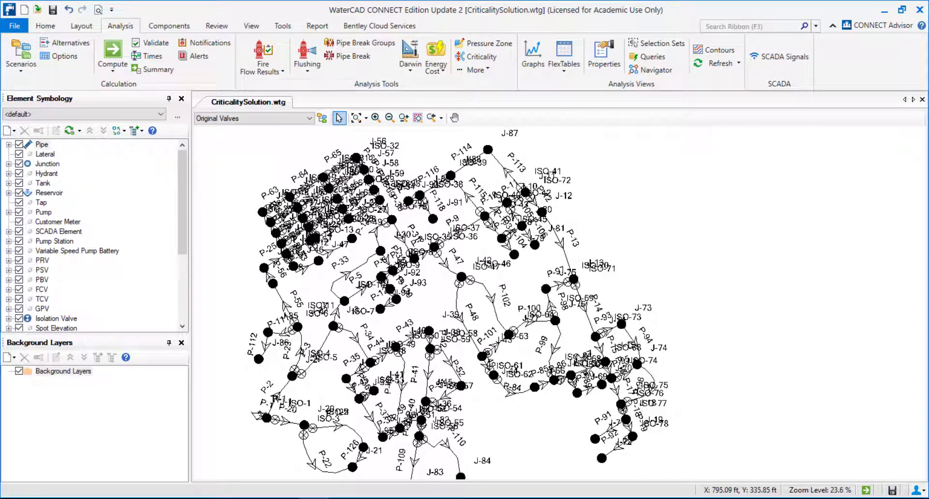
# Switch to the Improved System scenario and examine pipe P-128 with valves ISO-80 and ISO-81 between J-45 and J-44
pyautogui.click(247, 121)
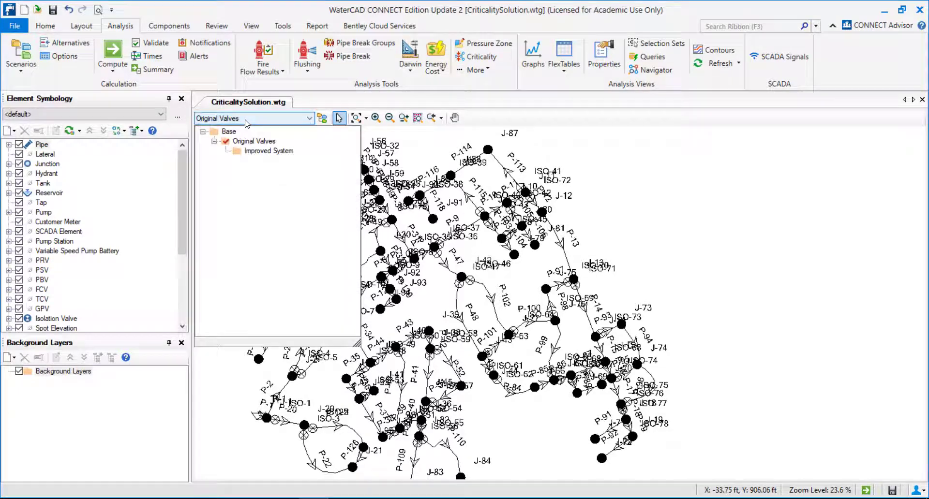
pyautogui.click(254, 151)
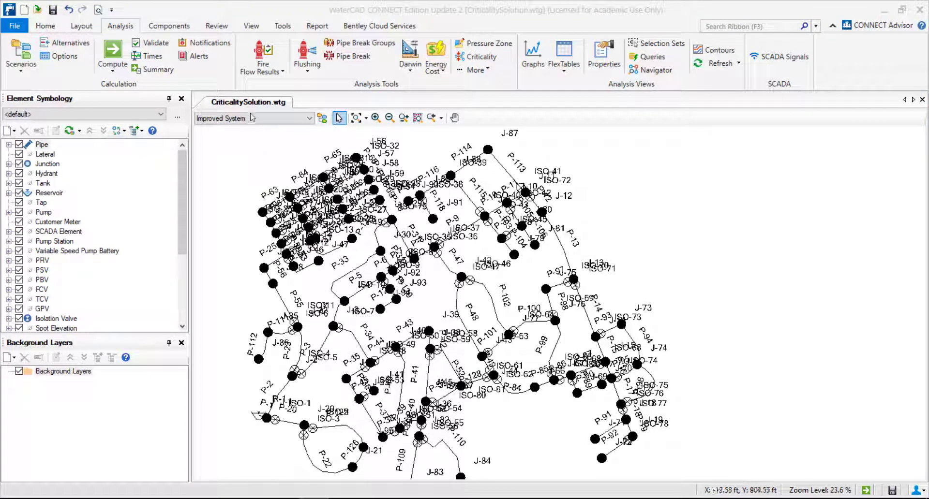
pyautogui.scroll(8, 482, 387)
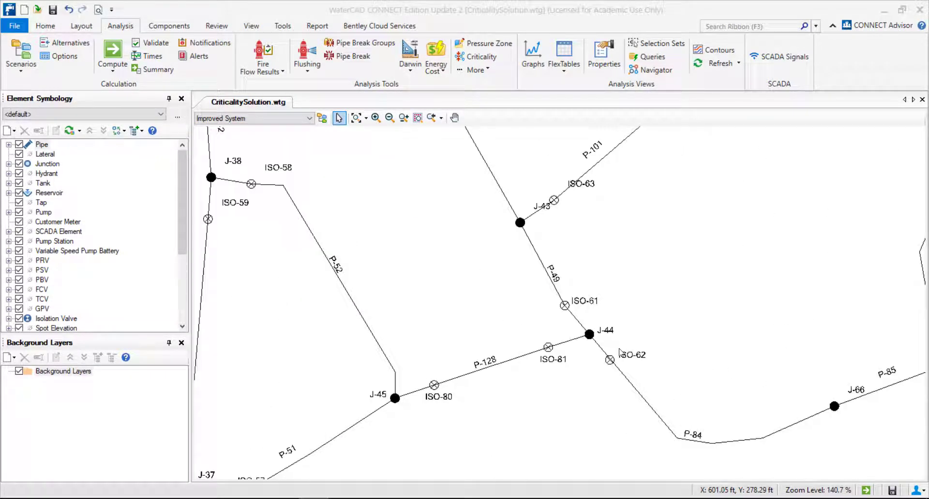
pyautogui.scroll(-6, 591, 336)
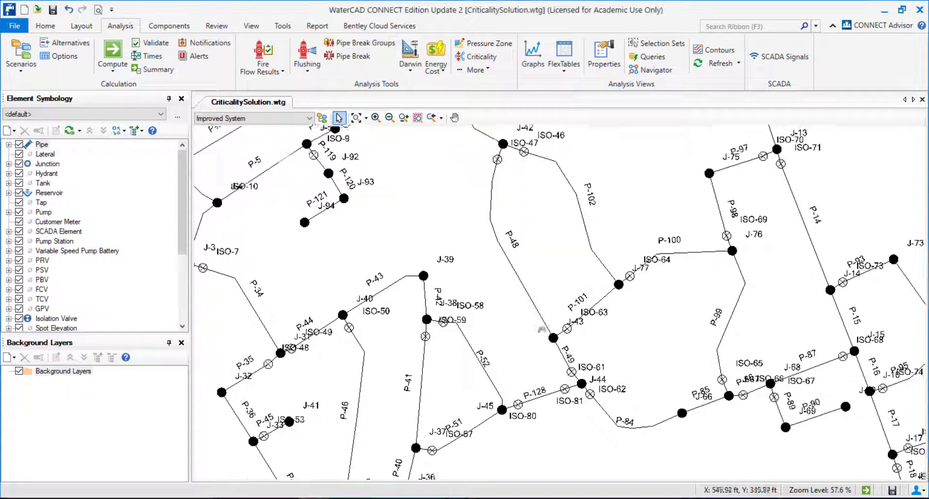
pyautogui.moveTo(497, 218); pyautogui.dragTo(468, 259)
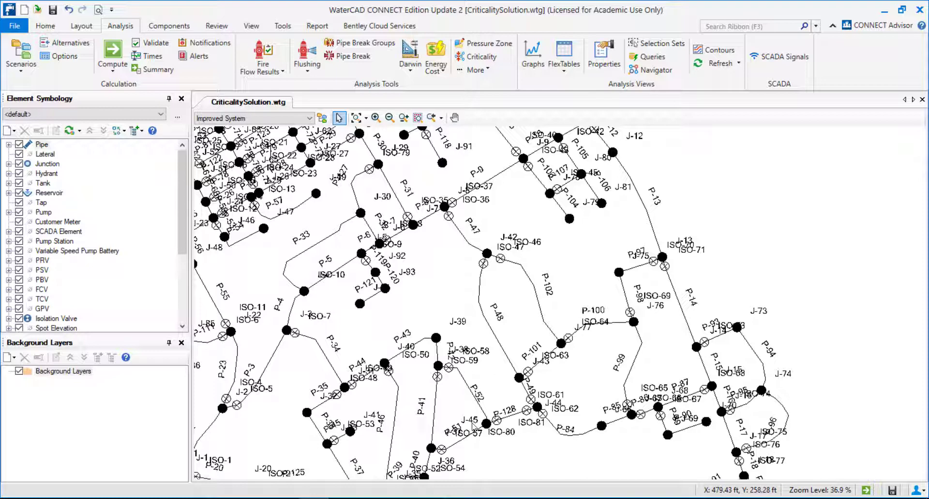
pyautogui.scroll(-2, 549, 412)
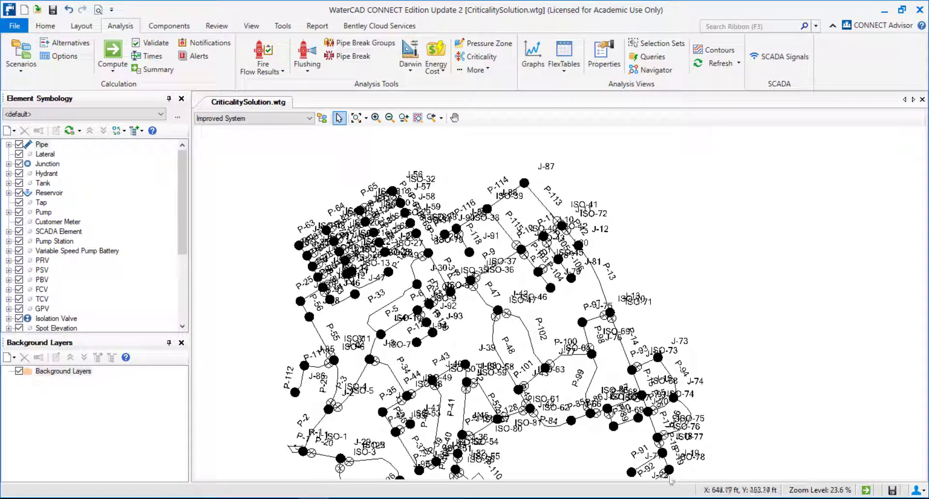
pyautogui.moveTo(559, 370); pyautogui.dragTo(573, 330)
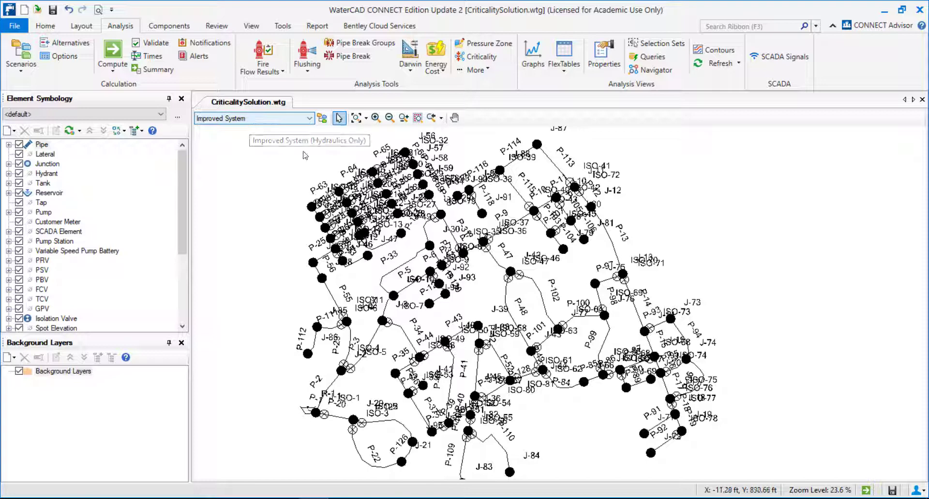
# Create a new Critical Pipes/Segments criticality study for the Improved System scenario only
pyautogui.click(487, 60)
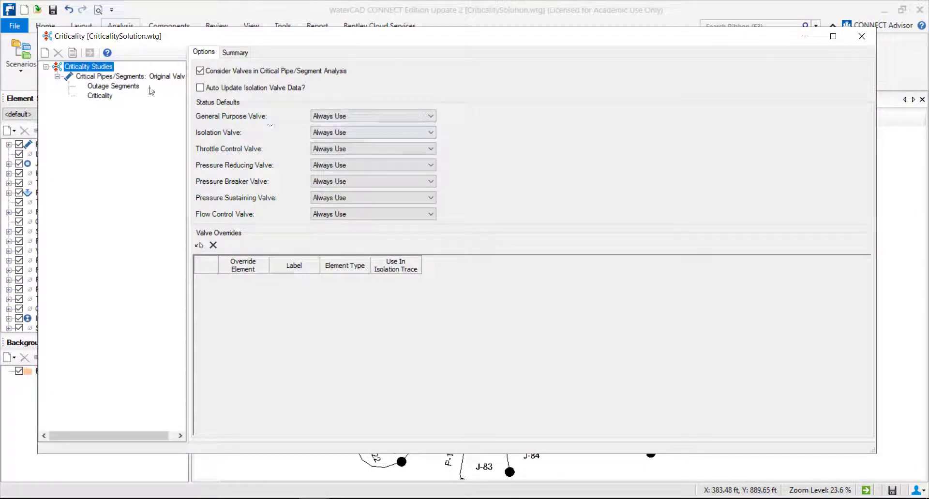
pyautogui.rightClick(74, 68)
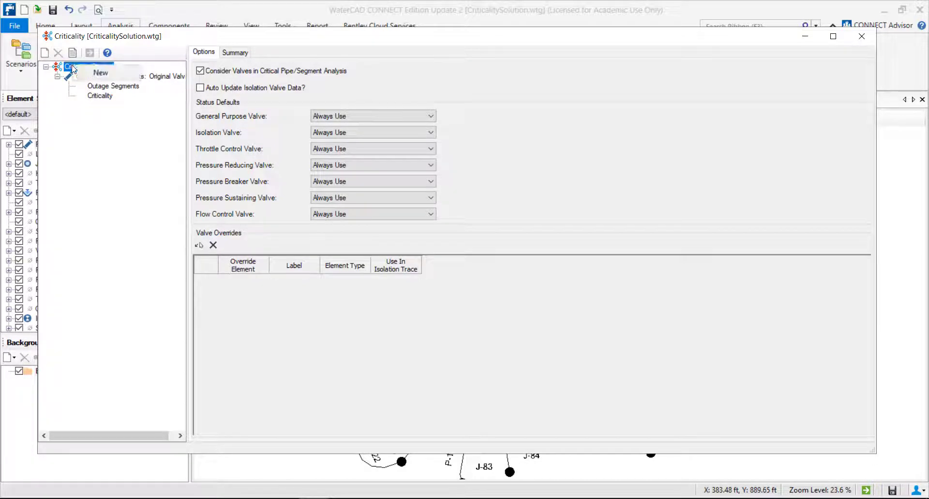
pyautogui.click(94, 75)
pyautogui.click(361, 215)
pyautogui.click(360, 225)
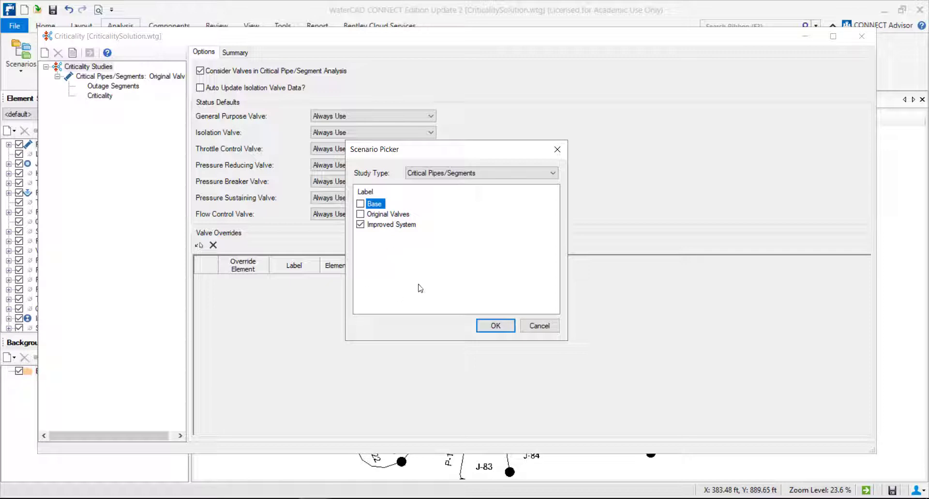
pyautogui.click(495, 327)
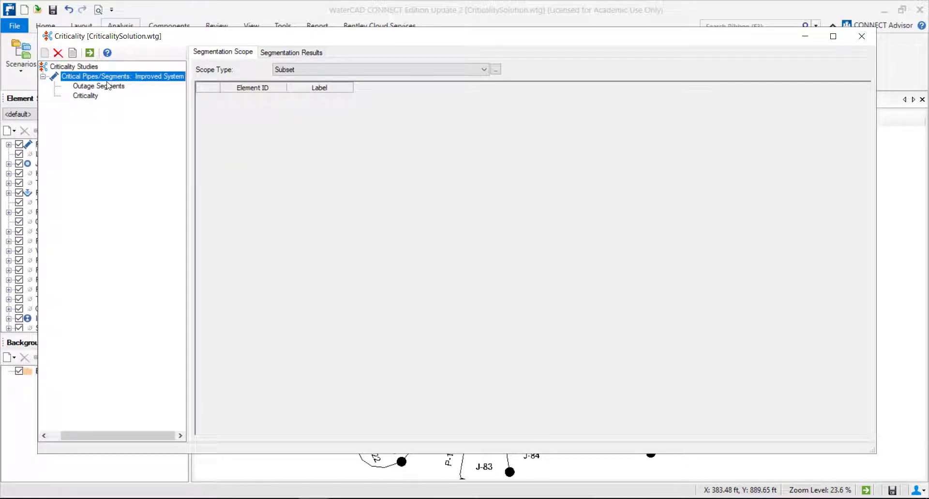
# Set the segmentation scope to Entire Network and compute the Improved System study's segments with updated isolation valve placement data
pyautogui.moveTo(187, 139); pyautogui.dragTo(223, 139)
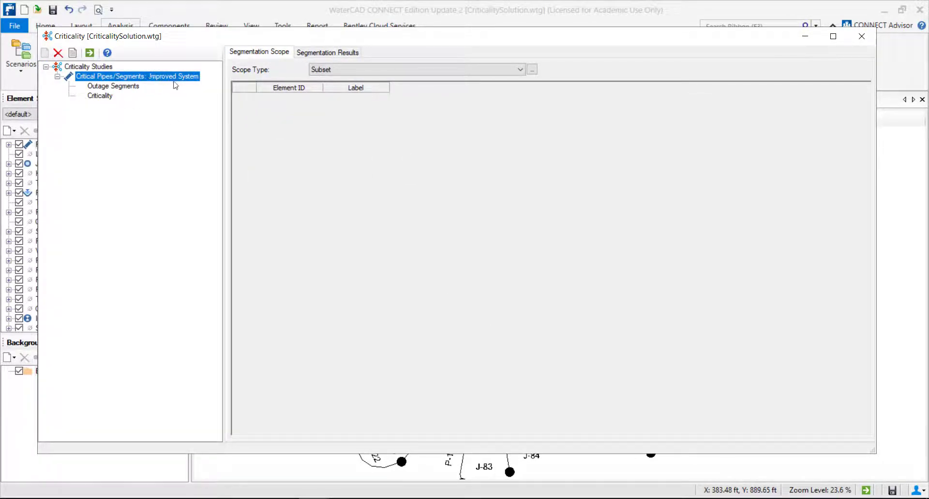
pyautogui.click(339, 70)
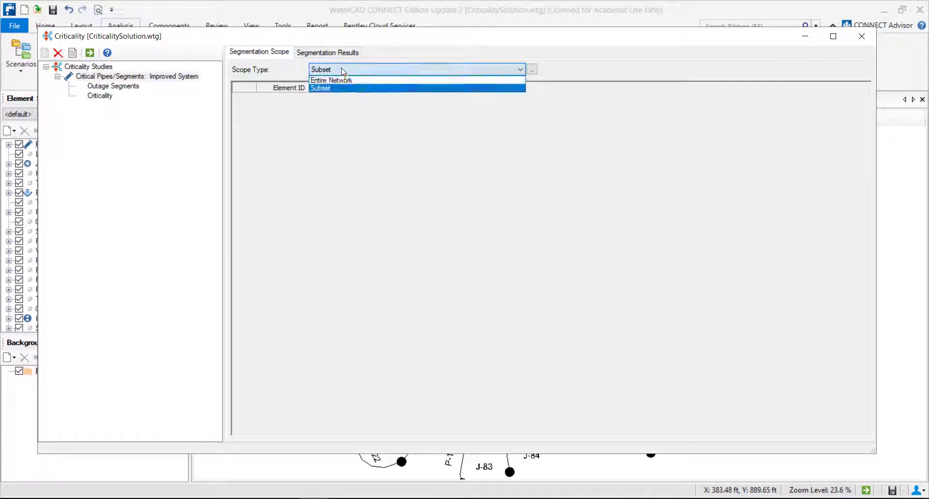
pyautogui.click(346, 80)
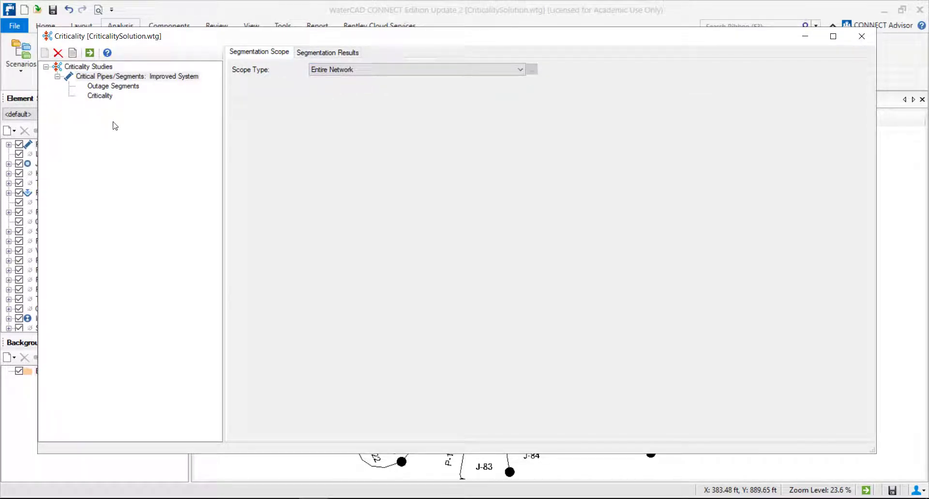
pyautogui.click(99, 76)
pyautogui.click(89, 53)
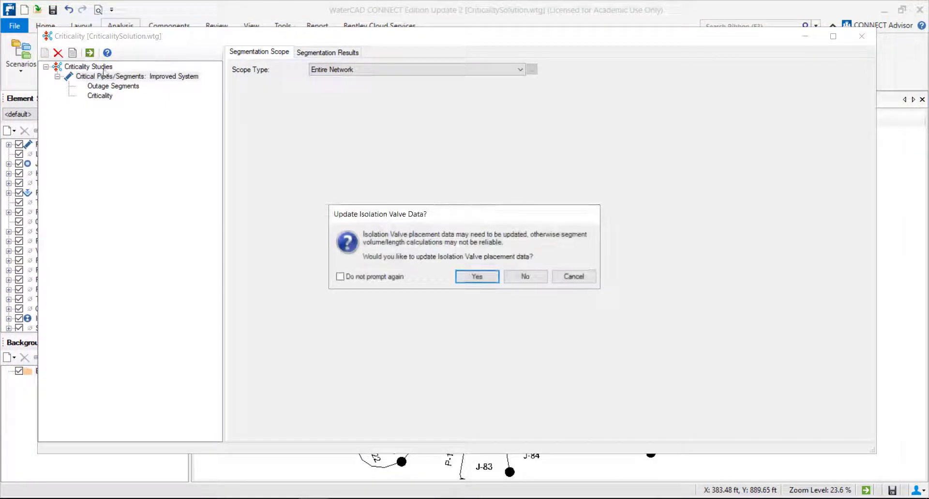
pyautogui.click(463, 280)
# Compute the Improved System's outage segments with updated isolation valve placement data, and compute its criticality
pyautogui.click(125, 87)
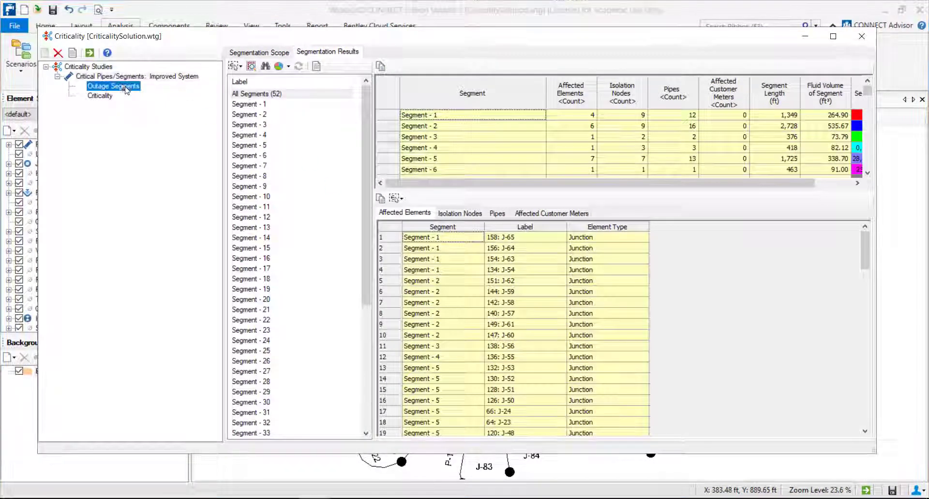
pyautogui.click(90, 53)
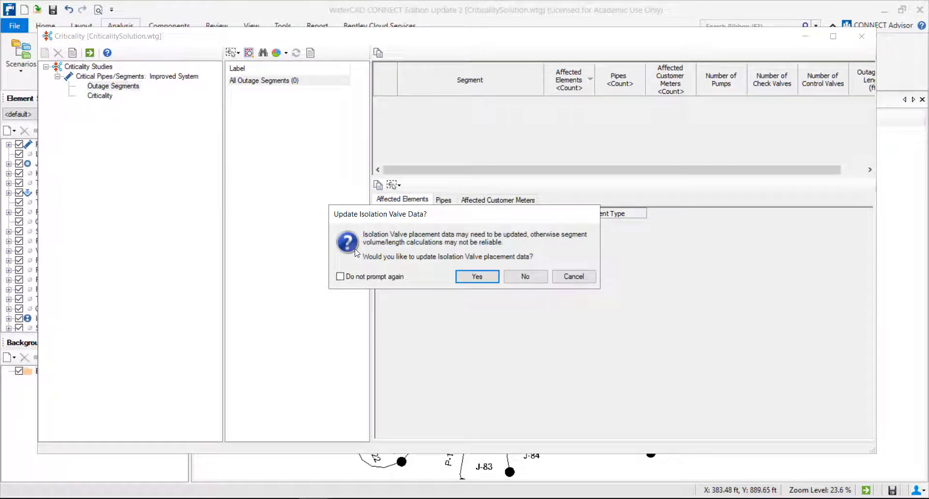
pyautogui.click(470, 281)
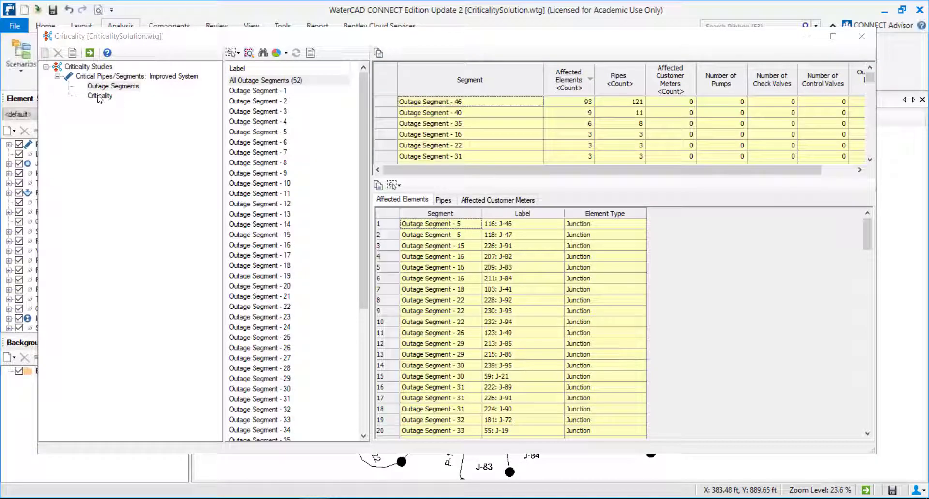
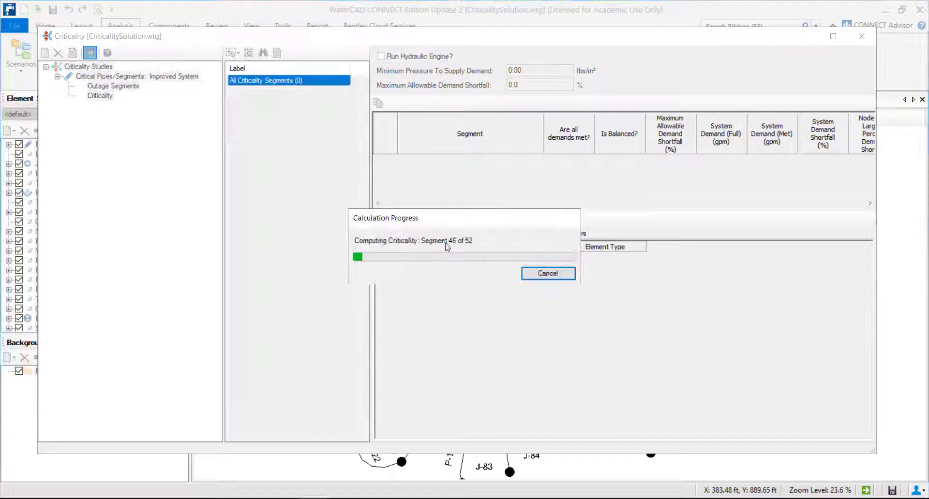
# Return to the outage segment results and sort them by descending Outage Set Length
pyautogui.click(112, 86)
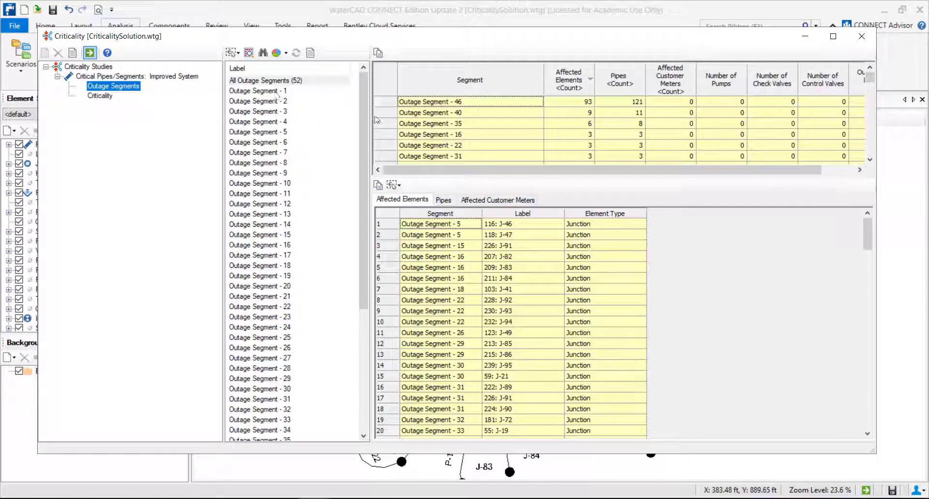
pyautogui.moveTo(645, 169); pyautogui.dragTo(677, 169)
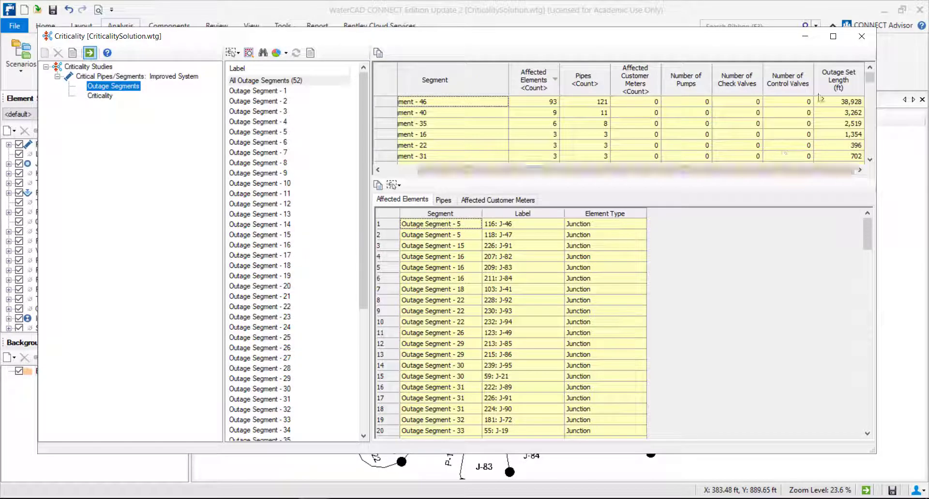
pyautogui.rightClick(833, 81)
pyautogui.moveTo(839, 102)
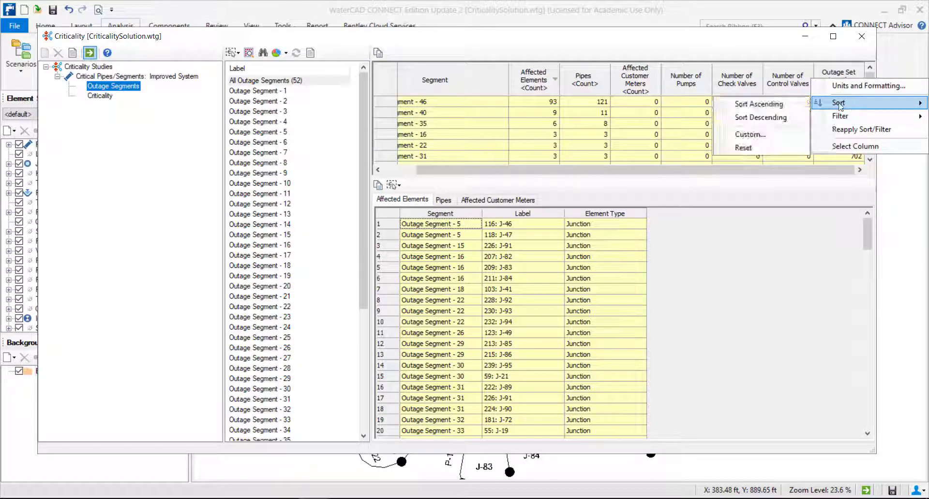
pyautogui.click(766, 120)
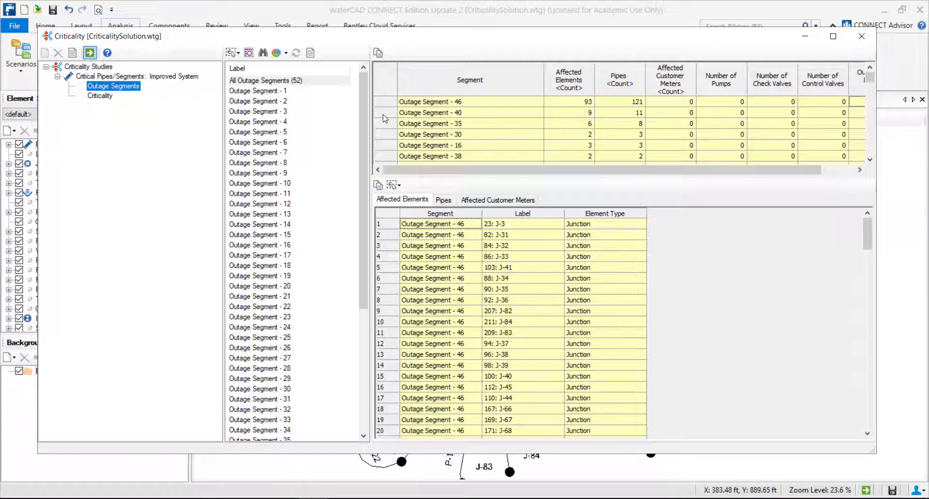
# Review the Outage Set Length values, comparing the rows for Outage Segment - 40 and Outage Segment - 46
pyautogui.moveTo(655, 173); pyautogui.dragTo(740, 172)
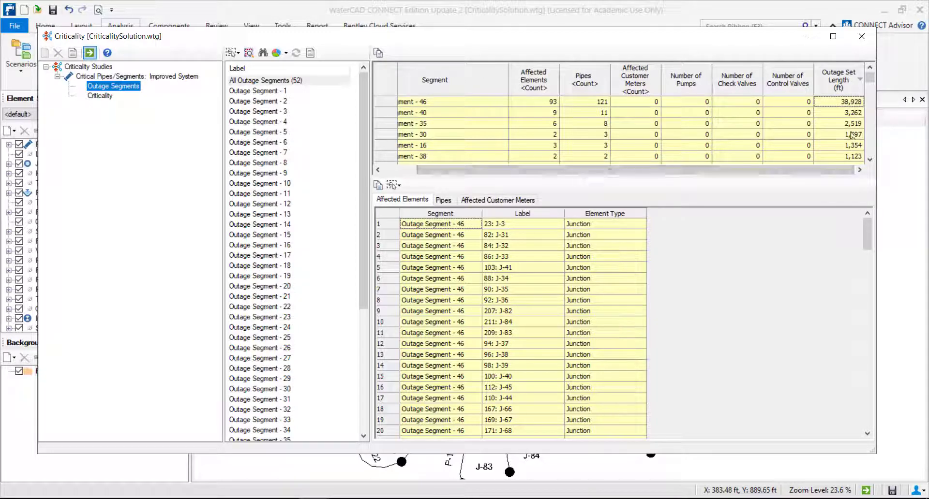
pyautogui.click(835, 113)
pyautogui.click(393, 118)
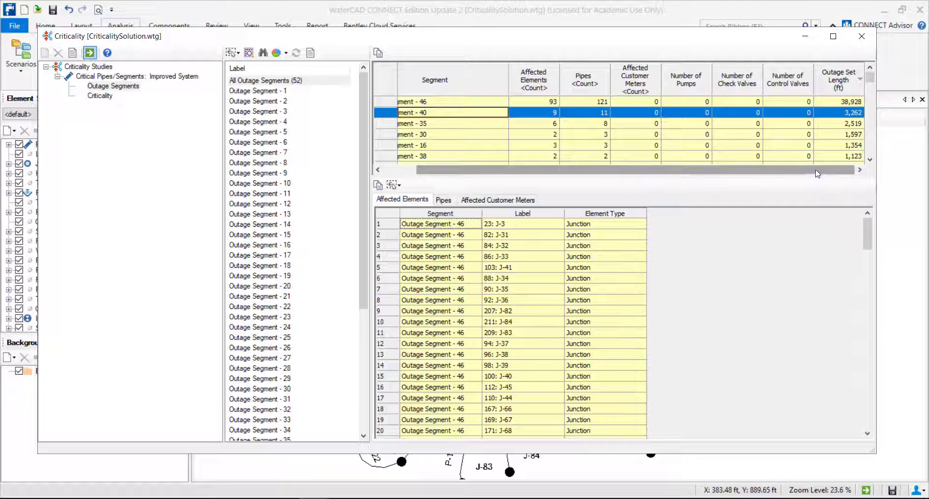
pyautogui.moveTo(816, 173); pyautogui.dragTo(713, 169)
pyautogui.click(384, 101)
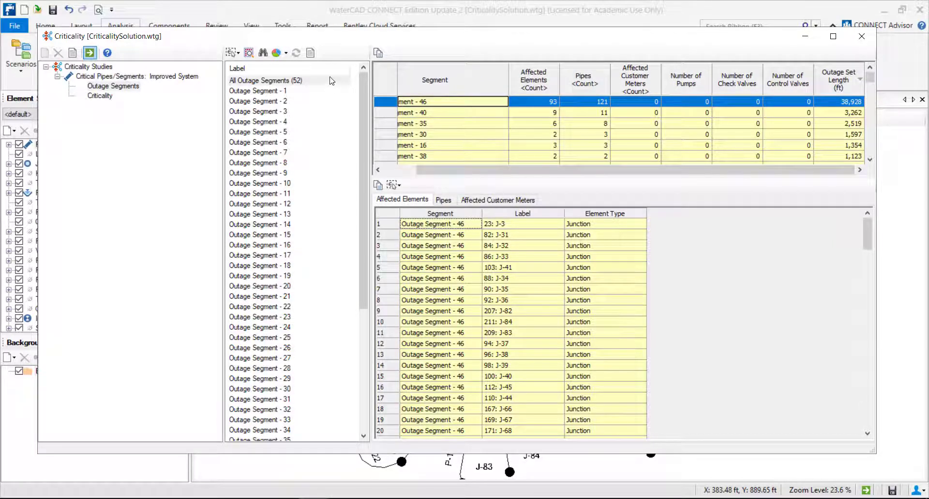
# Highlight Outage Segment - 46 on the Improved System network and examine the pipes and junctions its outage affects
pyautogui.click(276, 53)
pyautogui.moveTo(330, 37); pyautogui.dragTo(523, 345)
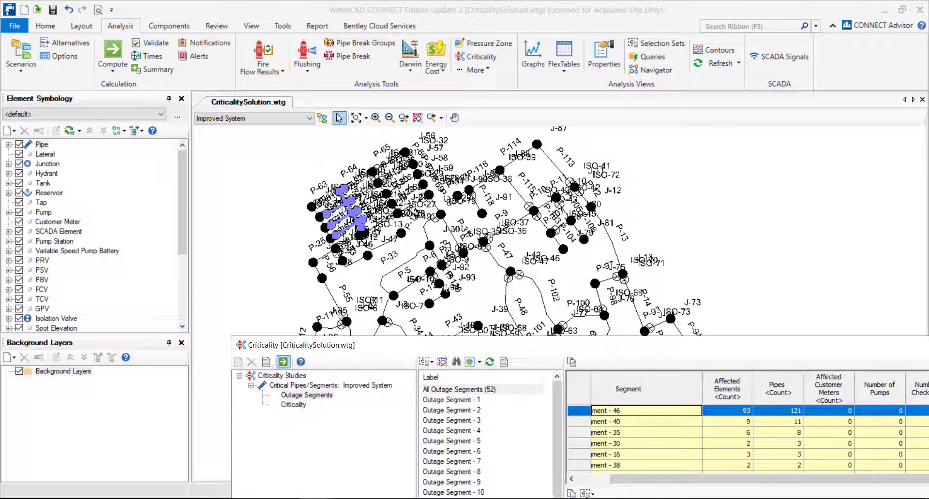
pyautogui.doubleClick(559, 337)
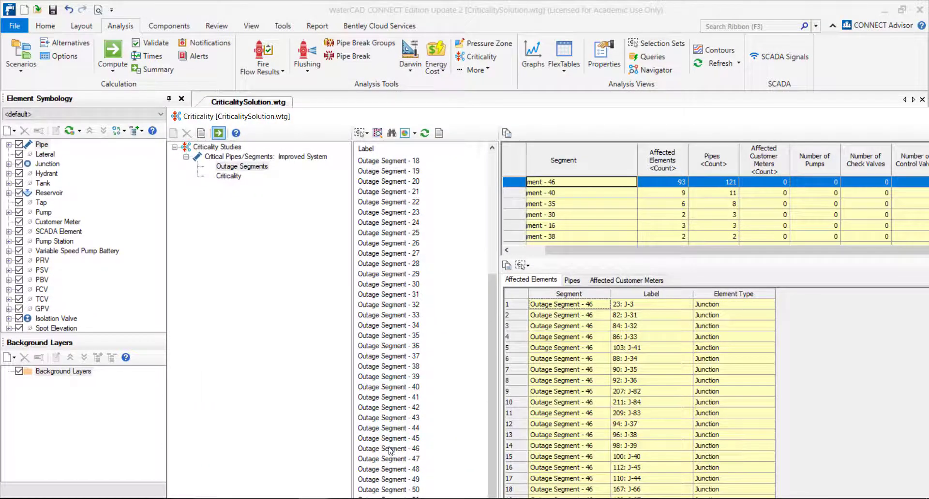
pyautogui.click(391, 448)
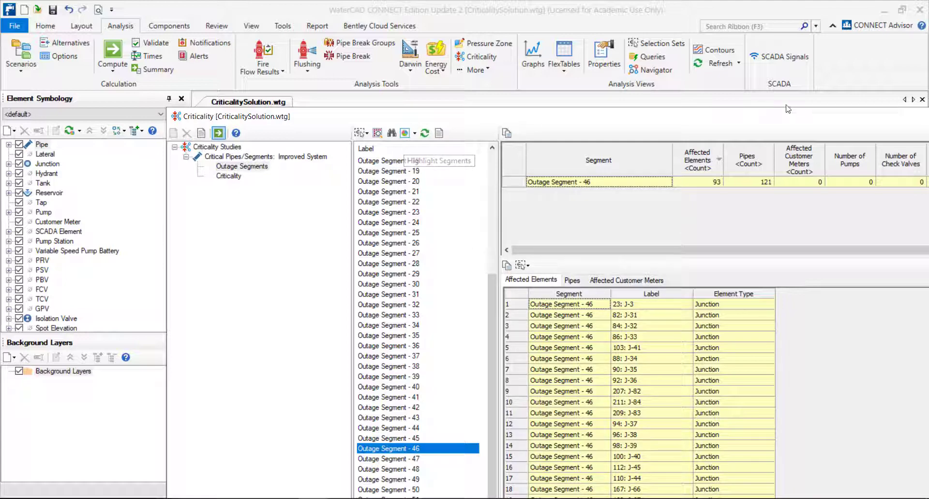
pyautogui.doubleClick(835, 122)
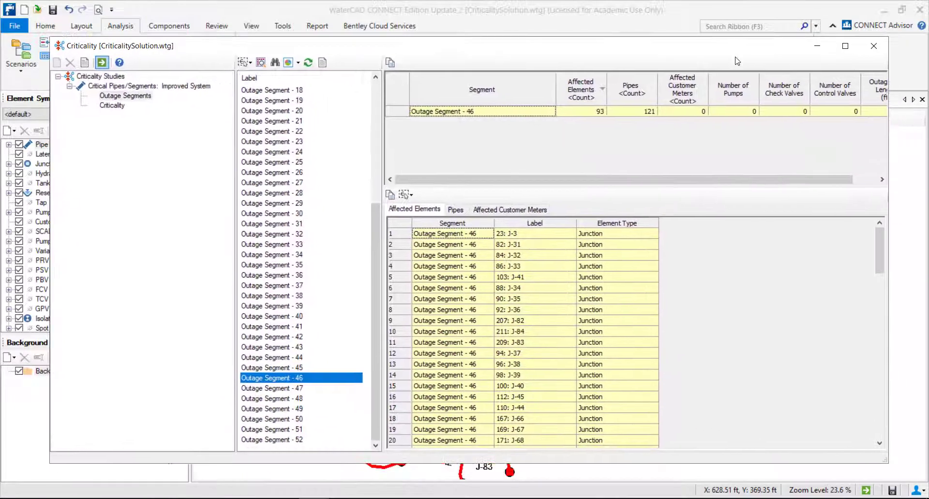
pyautogui.click(815, 48)
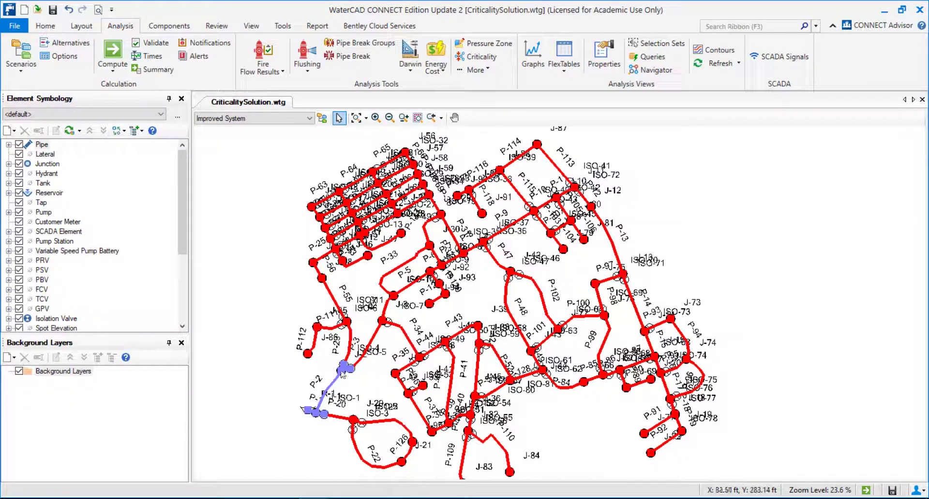
pyautogui.scroll(4, 342, 375)
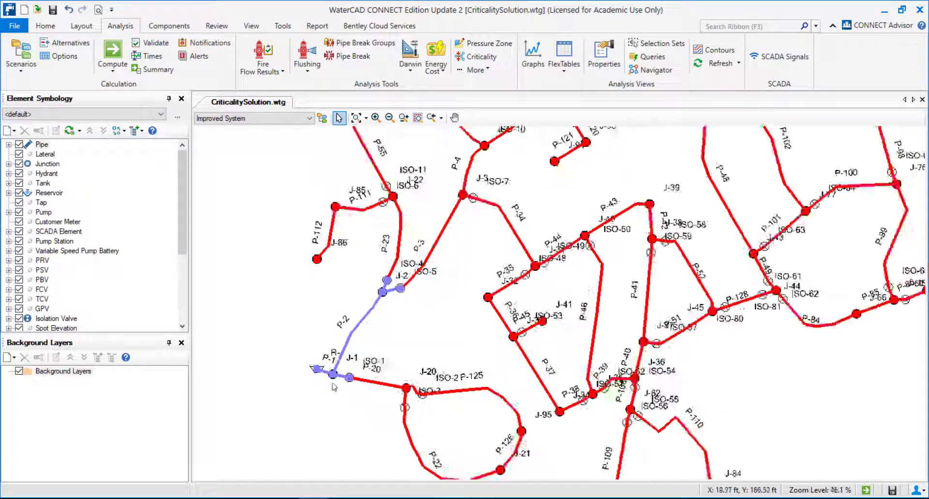
pyautogui.scroll(-2, 334, 387)
pyautogui.scroll(-2, 425, 296)
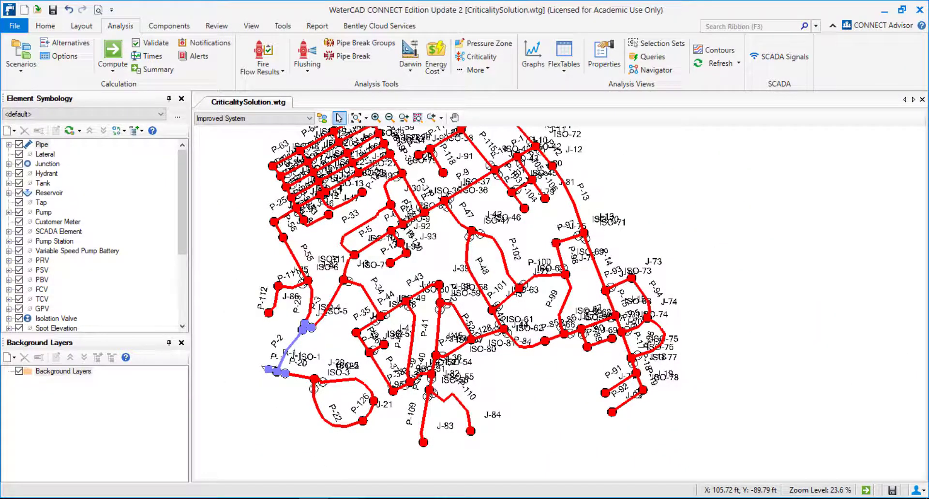
# Return to the criticality results, list all outage segments, and check the Outage Set Length of Outage Segment - 40
pyautogui.moveTo(314, 493)
pyautogui.click(347, 467)
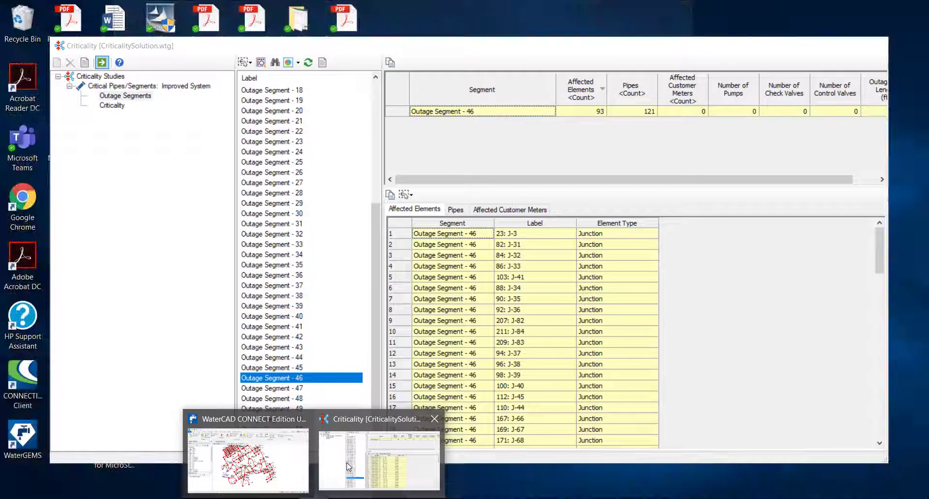
pyautogui.scroll(6, 300, 217)
pyautogui.click(287, 92)
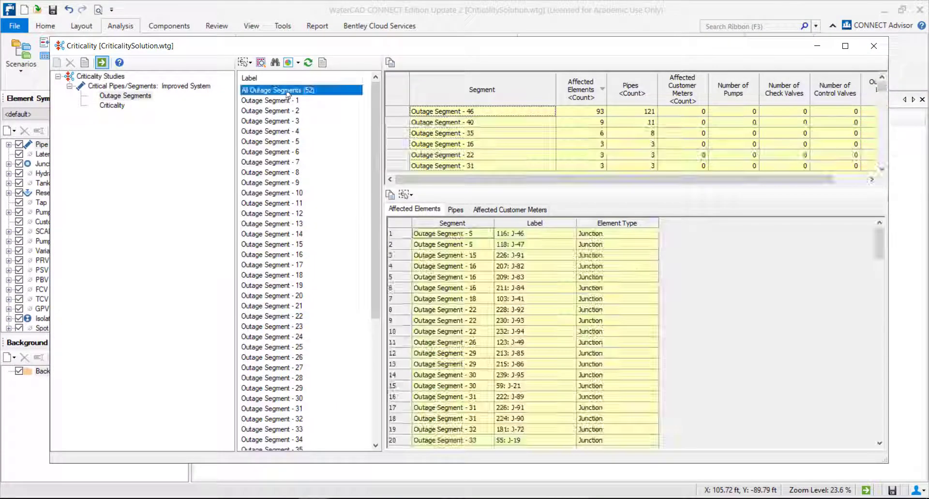
pyautogui.click(393, 123)
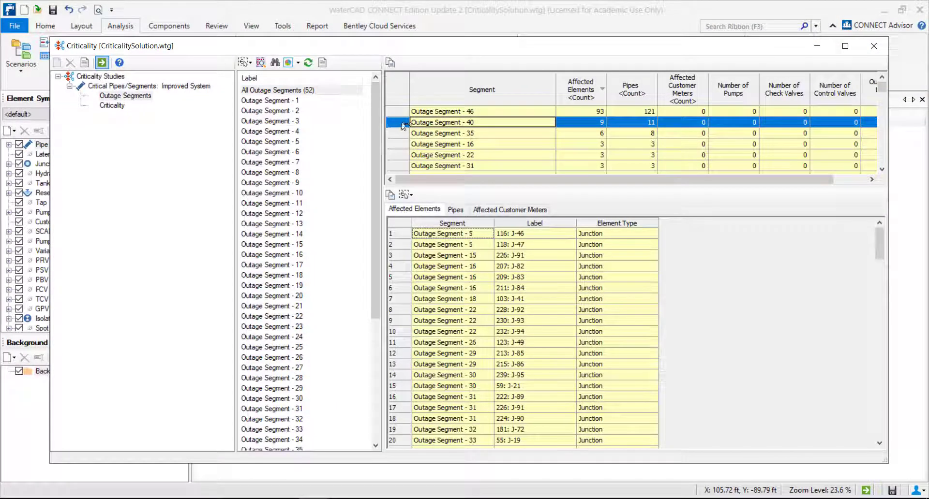
pyautogui.moveTo(479, 180); pyautogui.dragTo(514, 179)
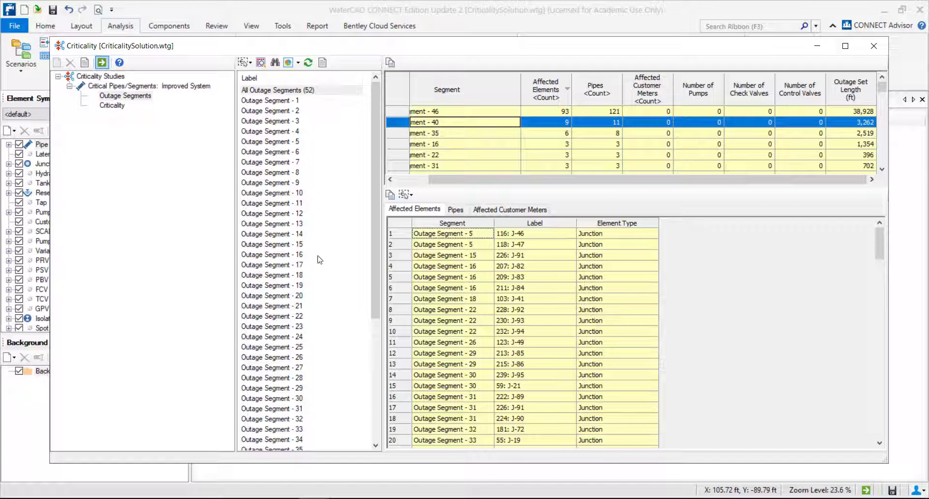
# Highlight Outage Segment - 40 on the network drawing and examine its location and the elements its outage affects
pyautogui.scroll(-6, 318, 404)
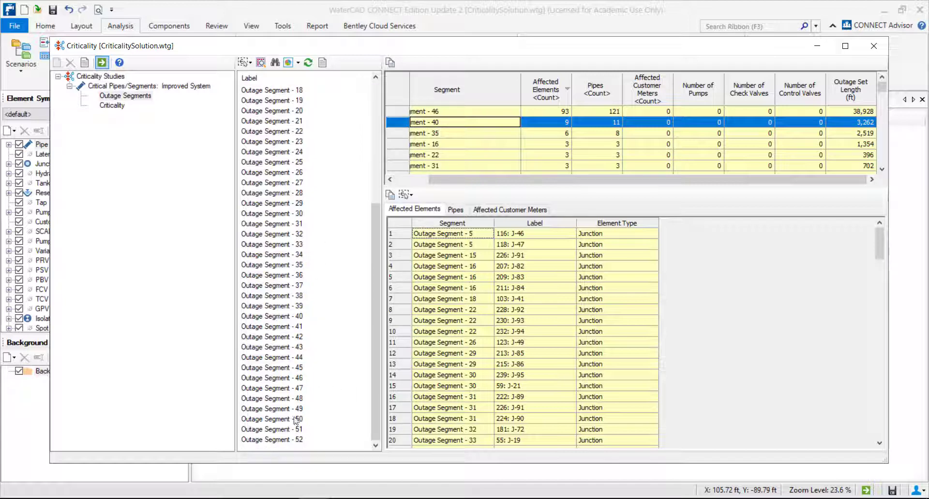
pyautogui.click(285, 316)
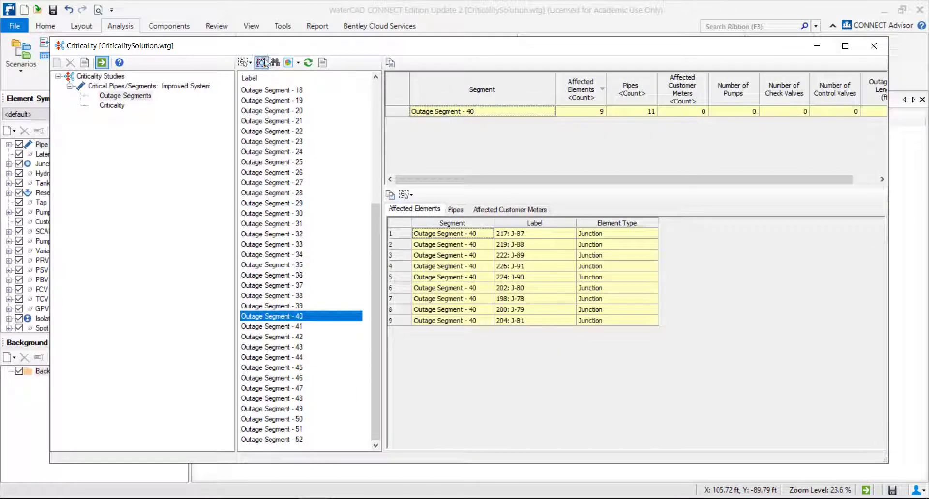
pyautogui.click(289, 63)
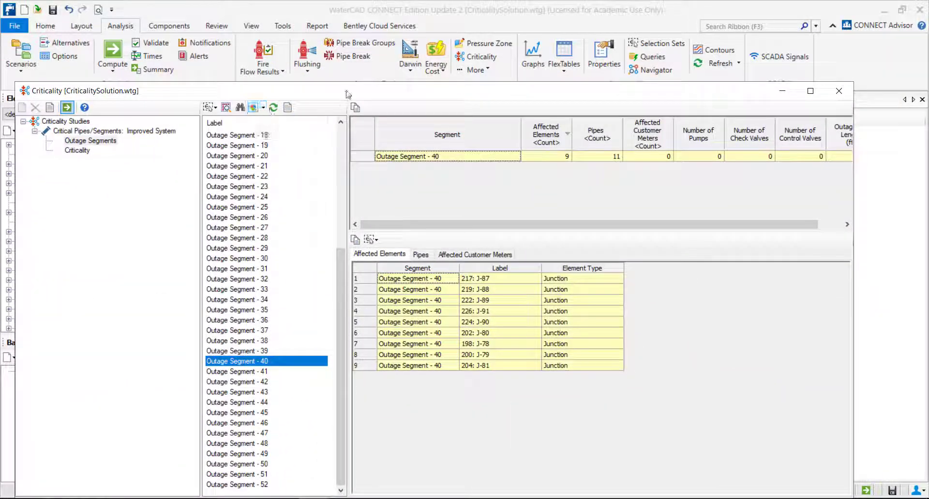
pyautogui.moveTo(348, 94); pyautogui.dragTo(432, 432)
pyautogui.scroll(3, 447, 233)
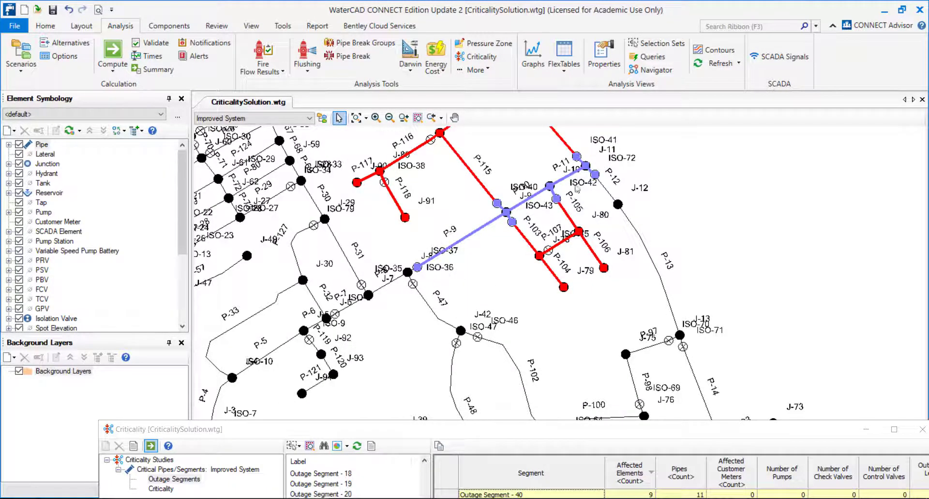
pyautogui.moveTo(577, 188); pyautogui.dragTo(540, 238)
pyautogui.scroll(-4, 492, 297)
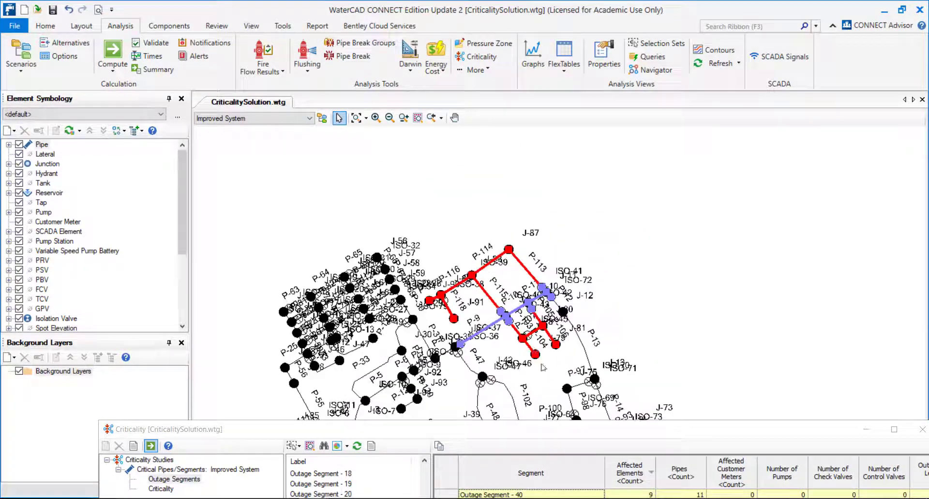
pyautogui.scroll(2, 486, 288)
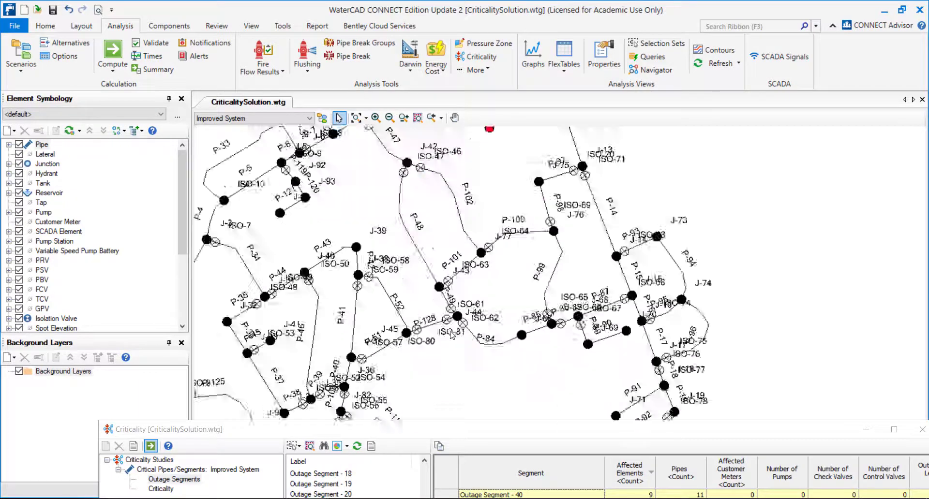
pyautogui.scroll(-1, 479, 309)
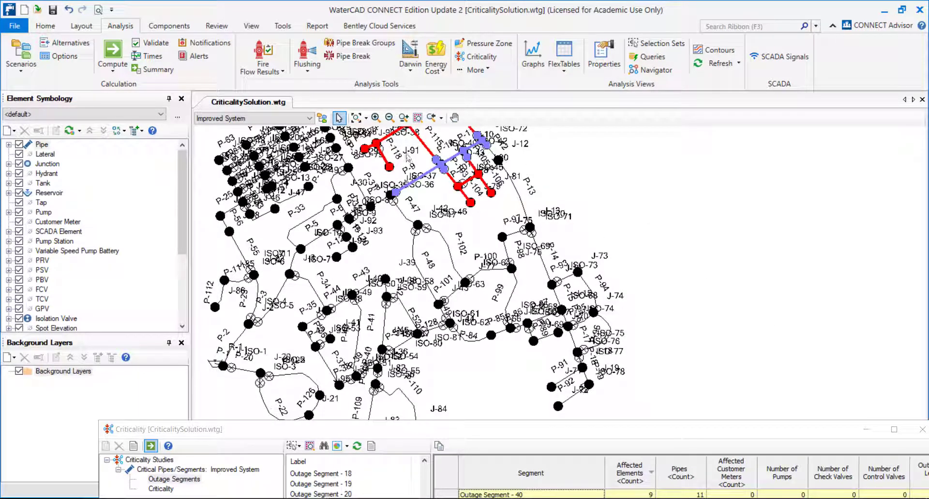
# Show the Improved System's Criticality results and sort all segments by descending System Demand Shortfall (%)
pyautogui.moveTo(570, 436); pyautogui.dragTo(519, 55)
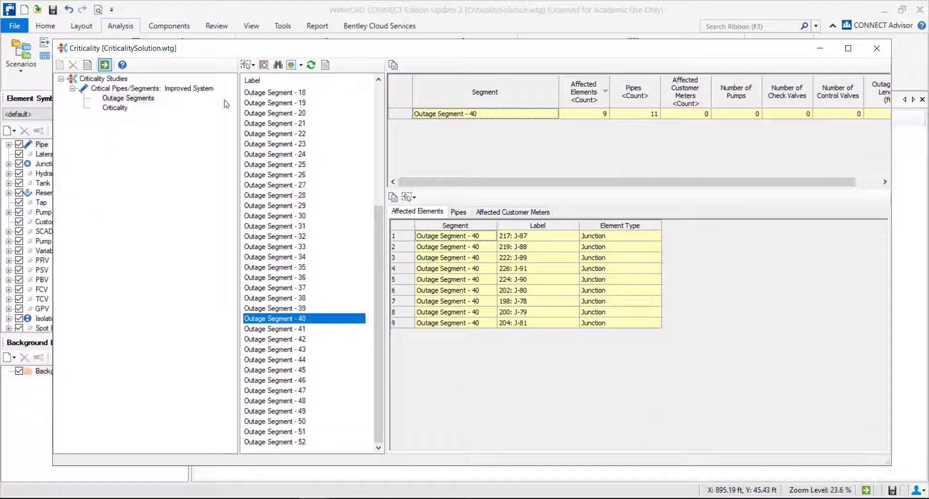
pyautogui.click(115, 108)
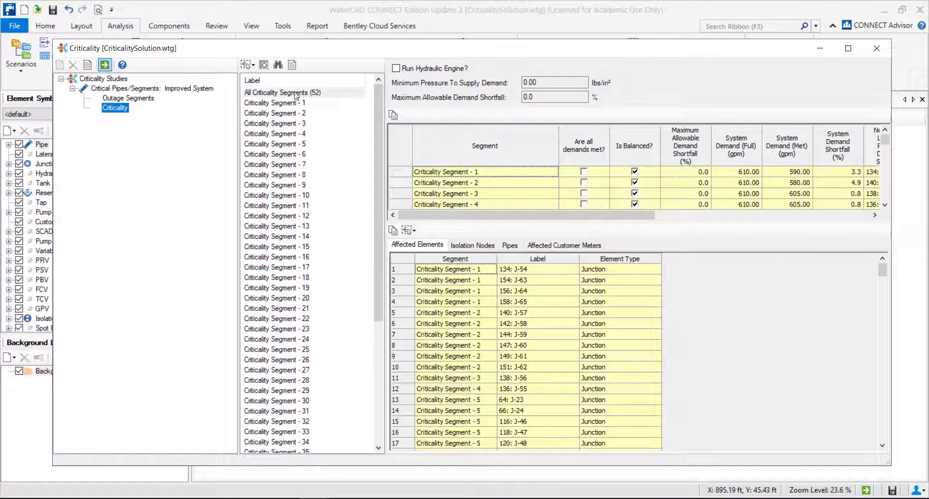
pyautogui.moveTo(484, 215); pyautogui.dragTo(526, 215)
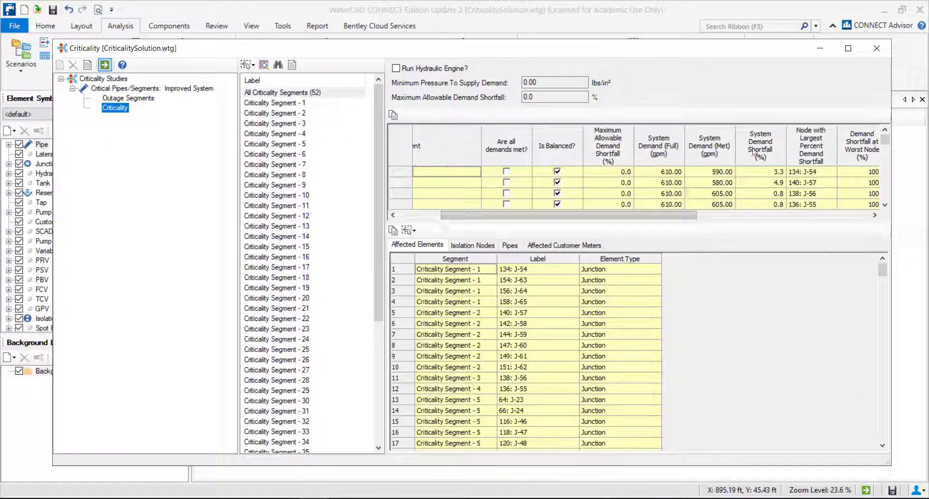
pyautogui.rightClick(753, 151)
pyautogui.moveTo(780, 173)
pyautogui.click(680, 189)
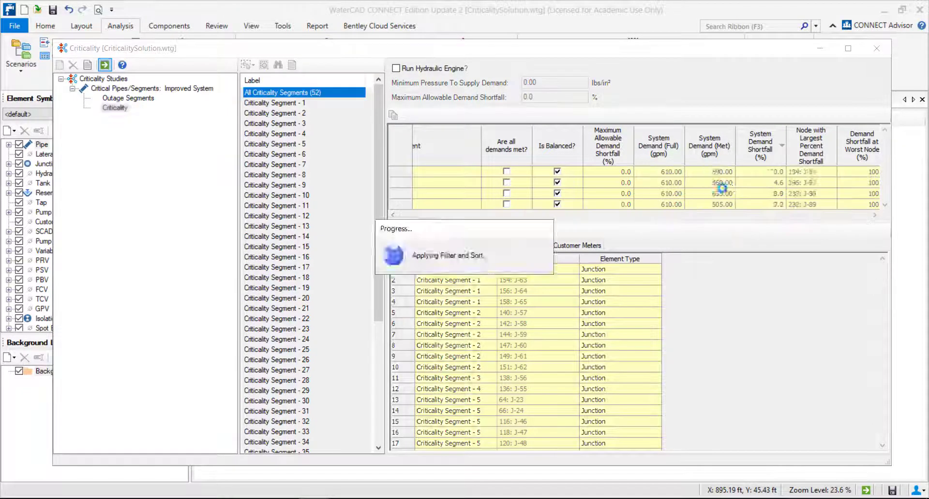
# Compare the System Demand Shortfall of Criticality Segment - 46 and Criticality Segment - 40
pyautogui.click(400, 173)
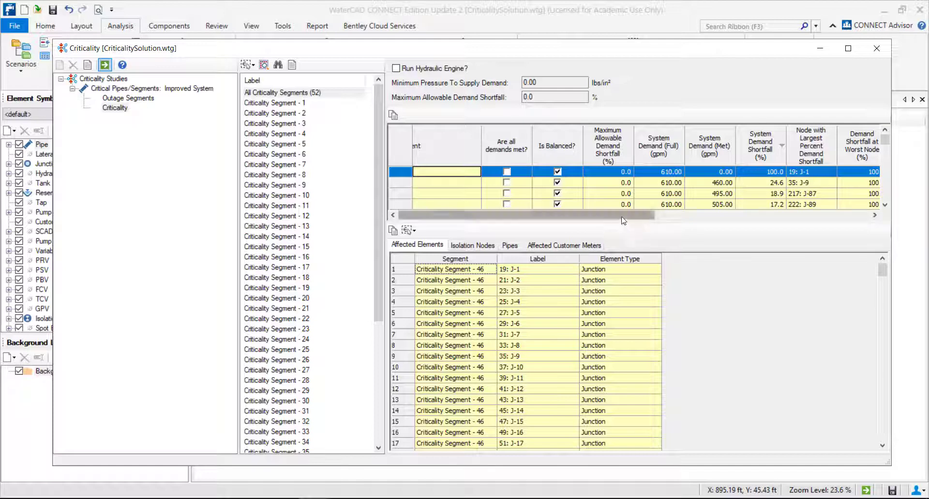
pyautogui.moveTo(619, 219); pyautogui.dragTo(616, 218)
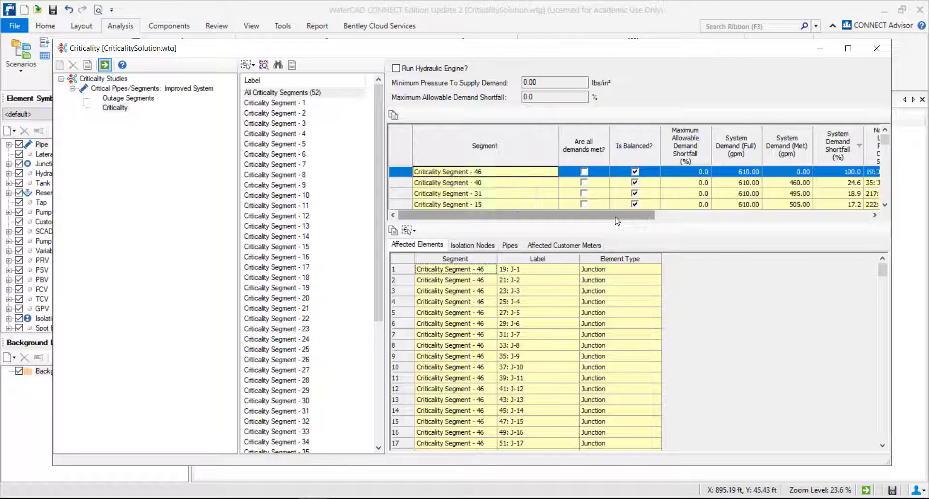
pyautogui.click(392, 184)
pyautogui.moveTo(503, 221); pyautogui.dragTo(560, 220)
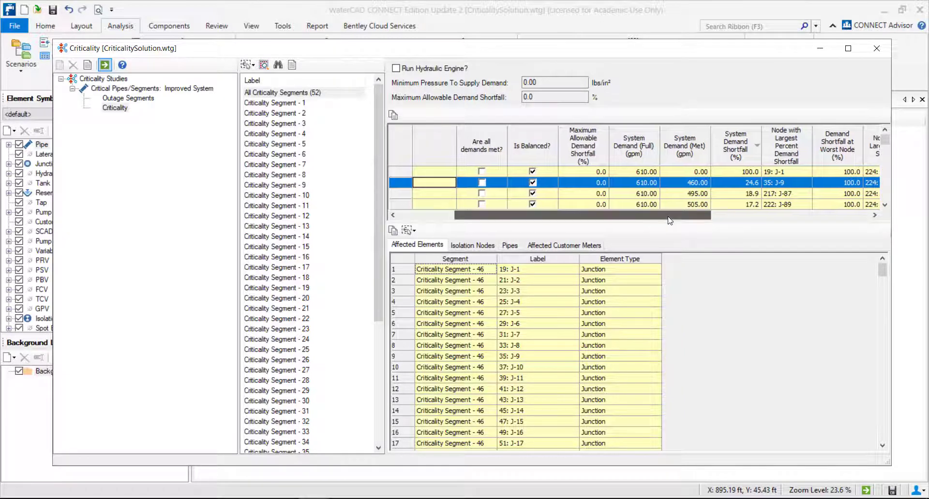
pyautogui.moveTo(671, 221); pyautogui.dragTo(676, 221)
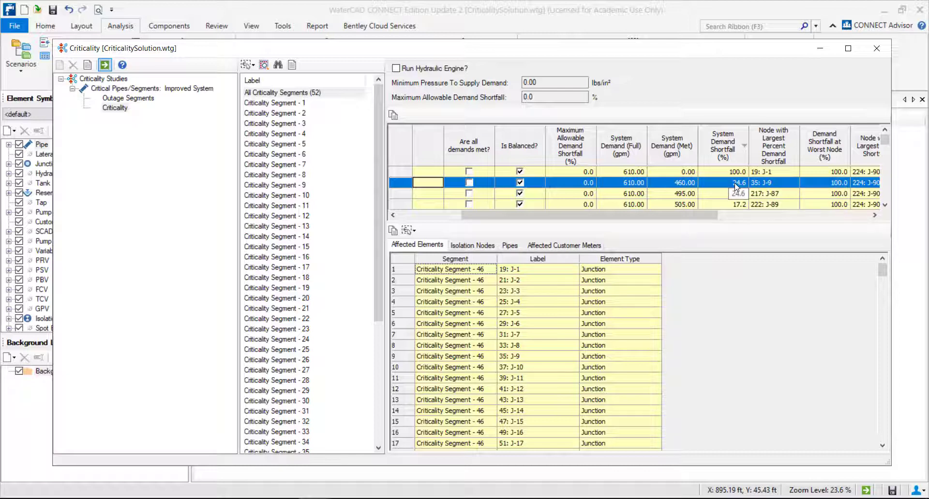
# Close the criticality results and inspect the isolation valves on pipe P-128 near J-44, and the overall network layout
pyautogui.click(877, 47)
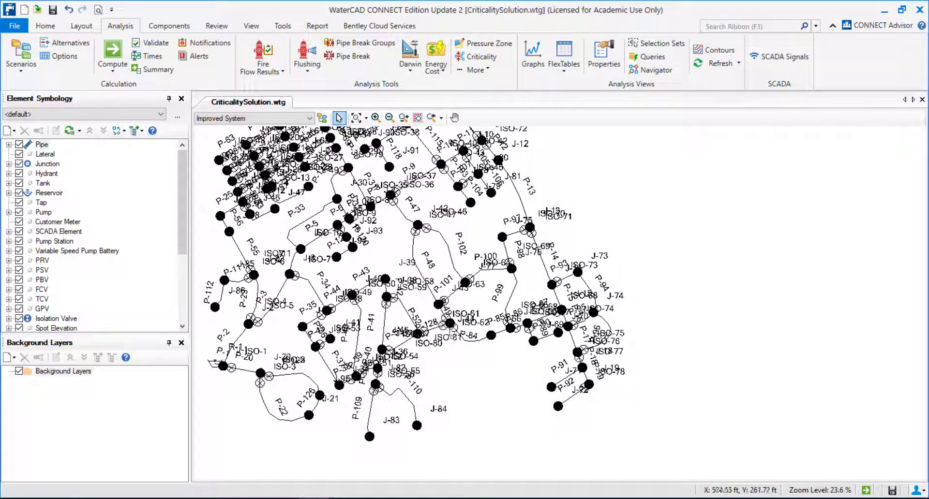
pyautogui.scroll(5, 430, 332)
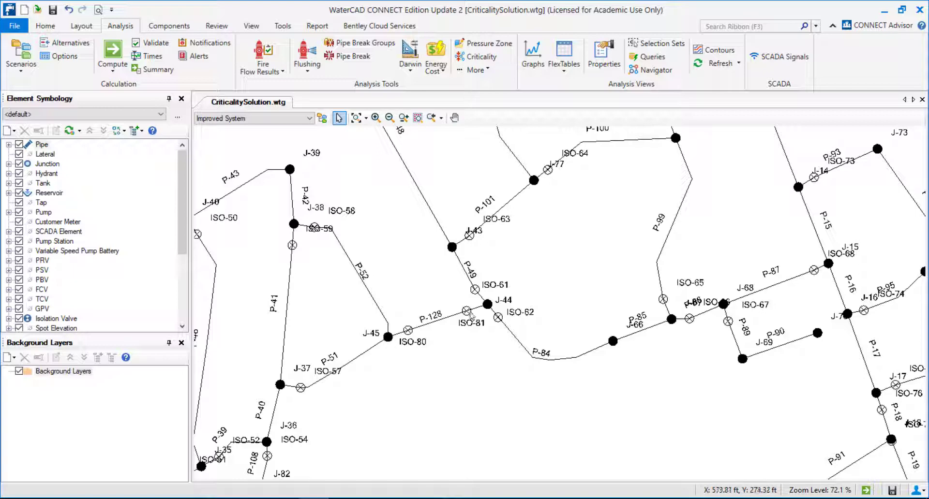
pyautogui.scroll(-6, 467, 332)
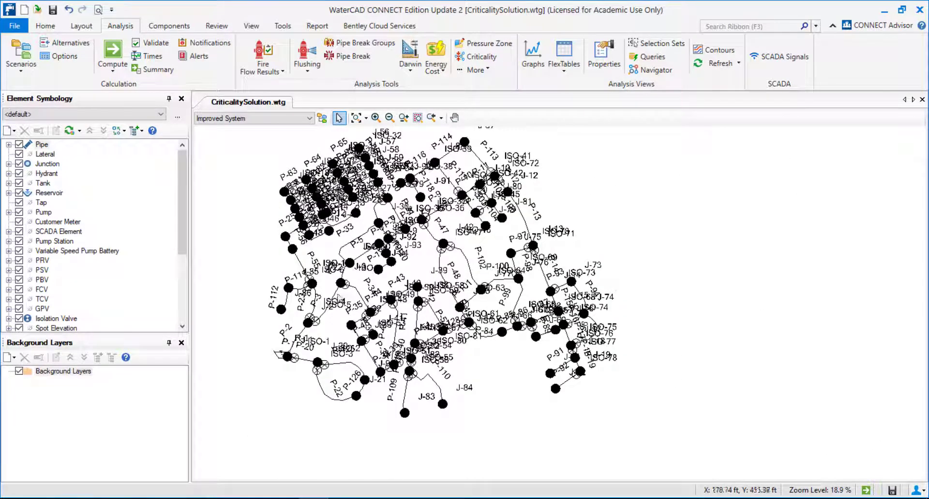